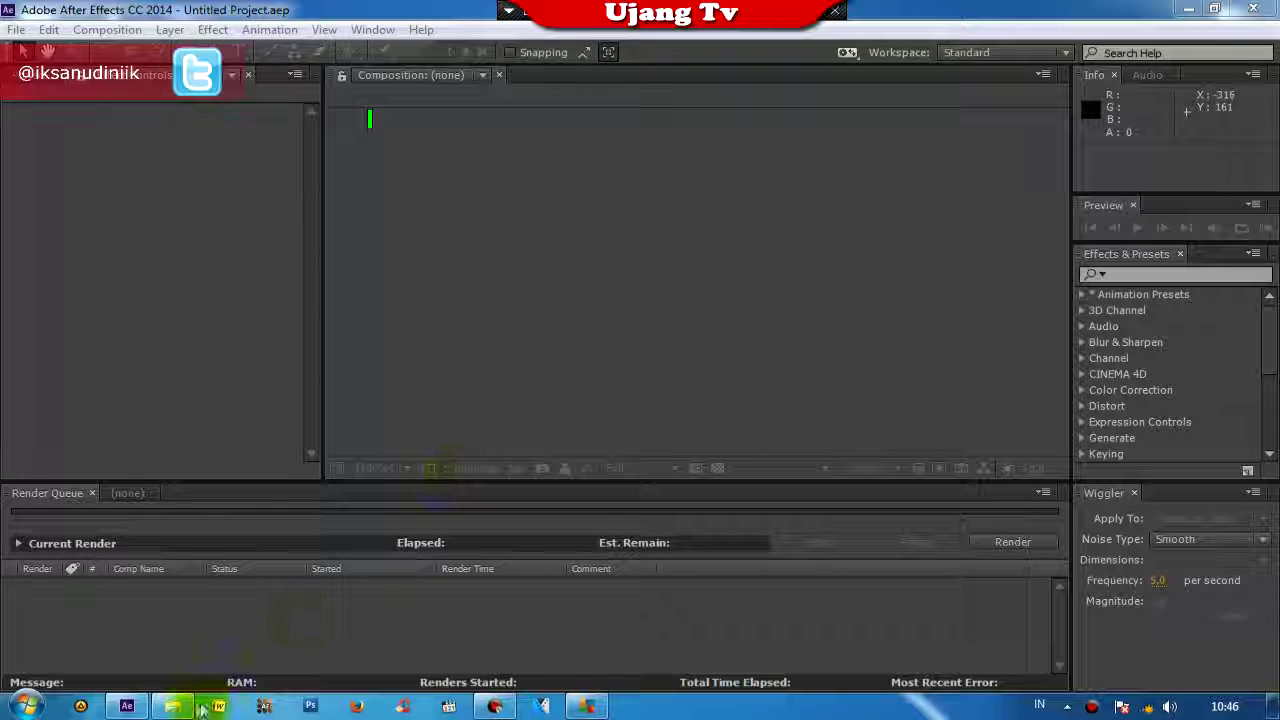
Step: Import FILE0105 (2).MOV from the terbang folder and create a composition from it
left_click(172, 706)
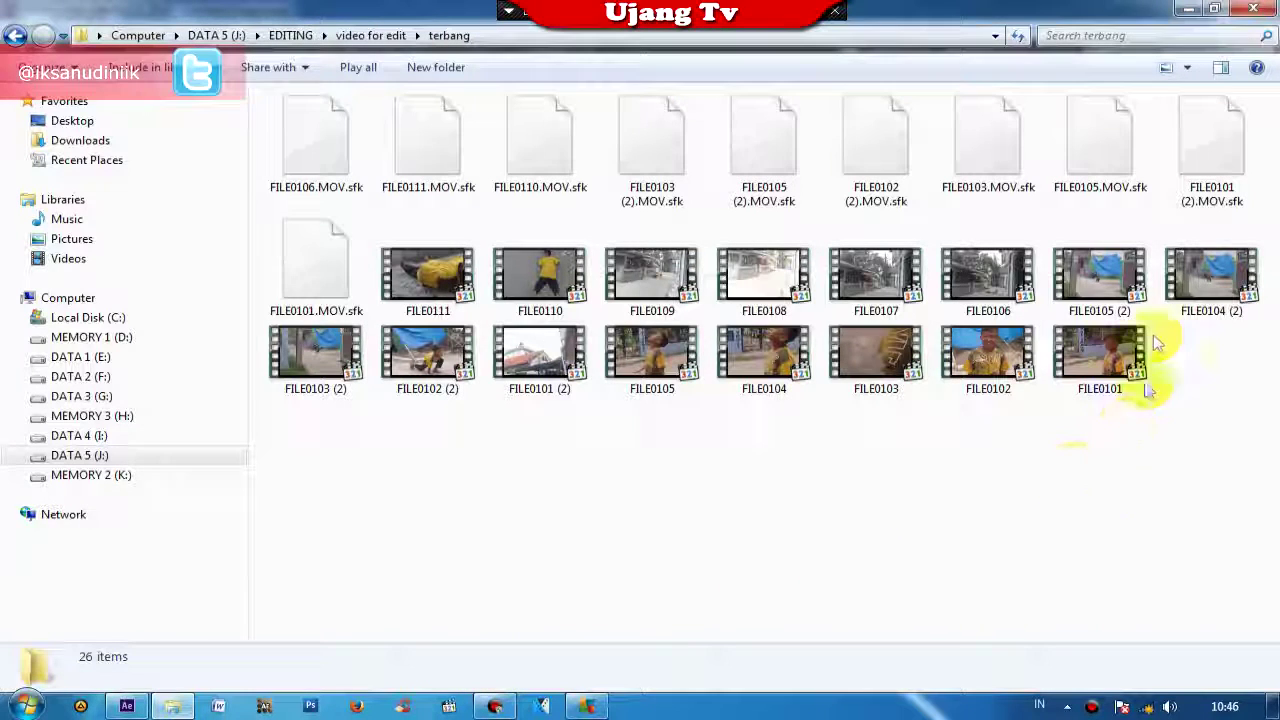
mouse_move(1099, 278)
left_mouse_down()
mouse_move(482, 448)
mouse_move(183, 247)
left_mouse_up()
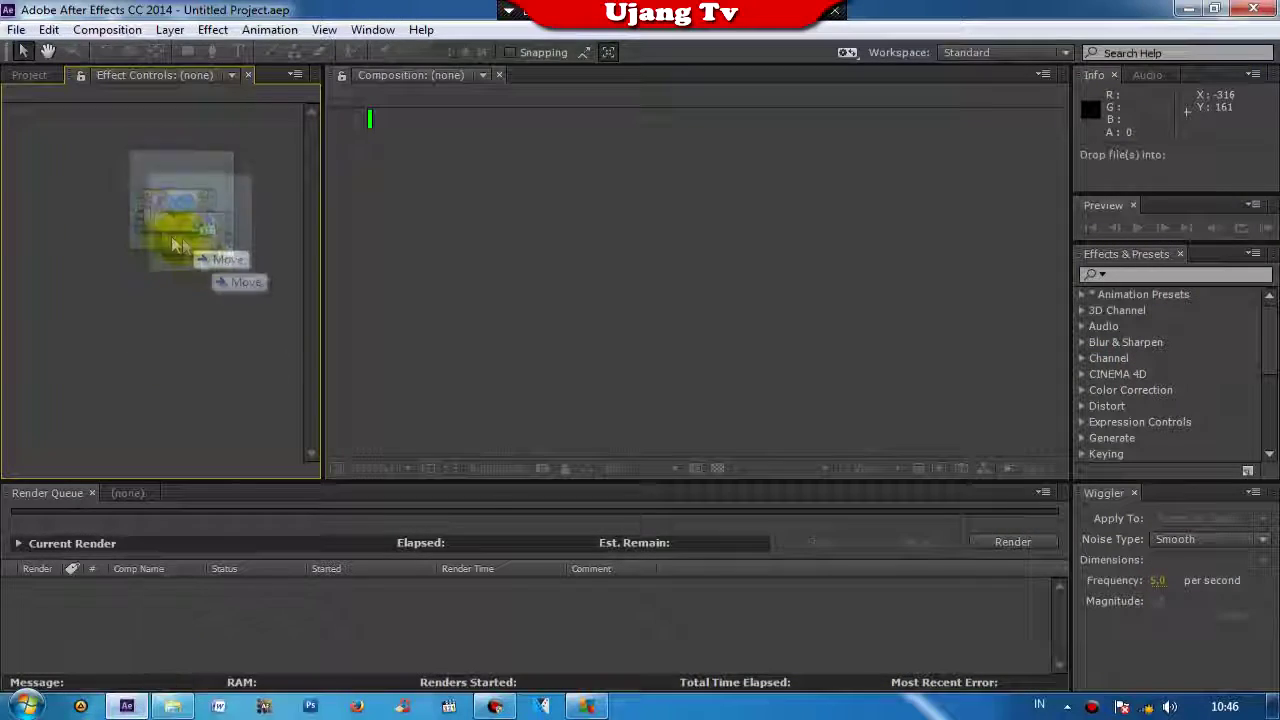
left_click_drag(183, 247, 149, 257)
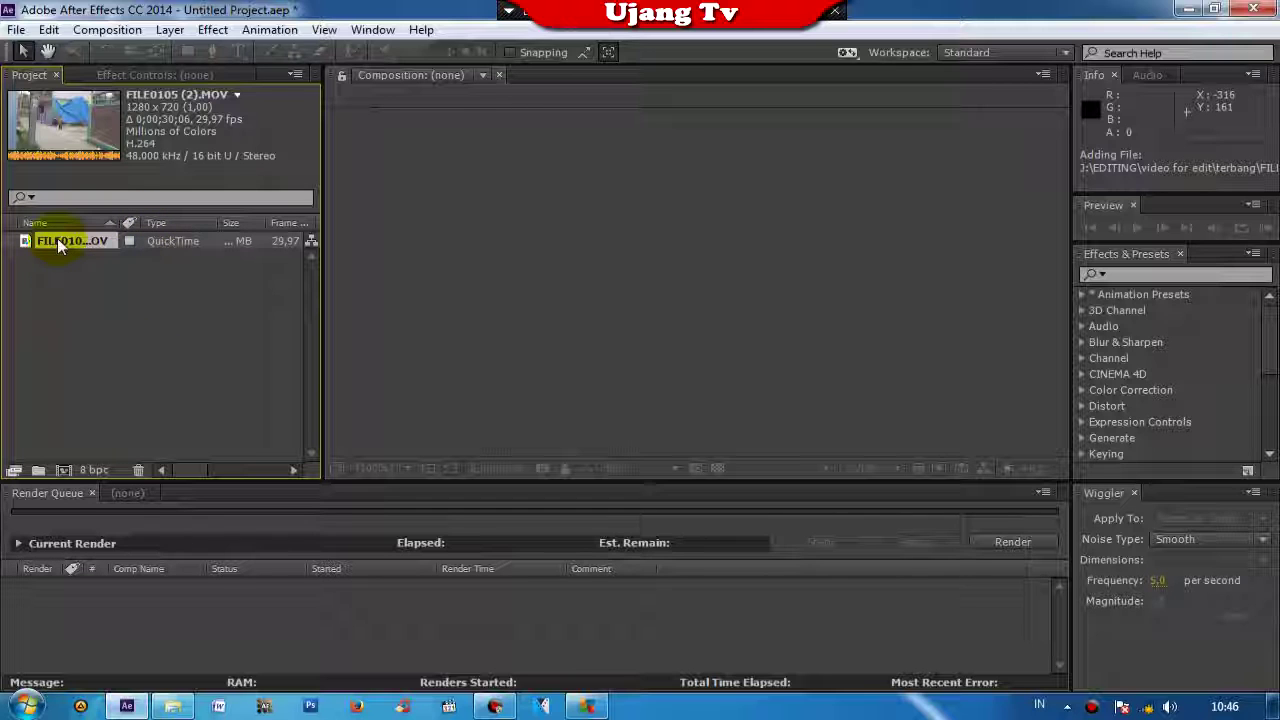
mouse_move(59, 247)
left_mouse_down()
mouse_move(752, 290)
mouse_move(65, 472)
left_mouse_up()
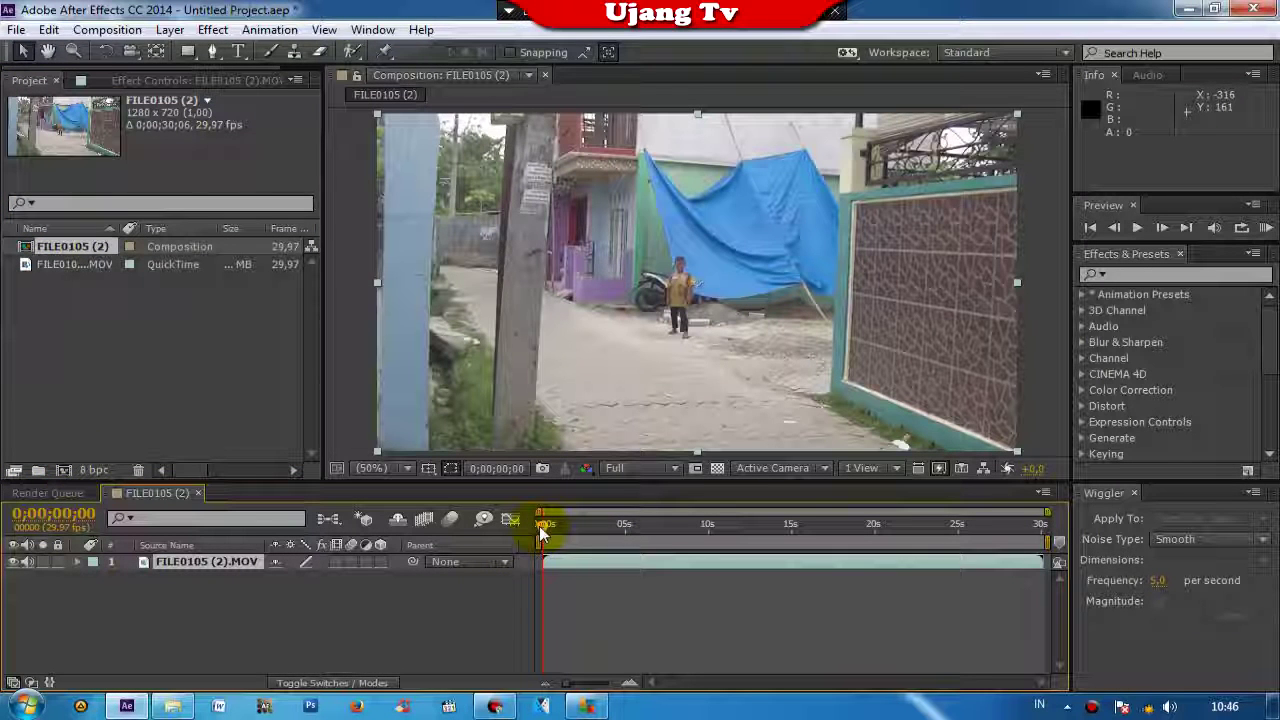
Step: Mark the work area from 3;11 (B) to 17;06 (N) in the FILE0105 (2) composition
left_click_drag(540, 532, 600, 542)
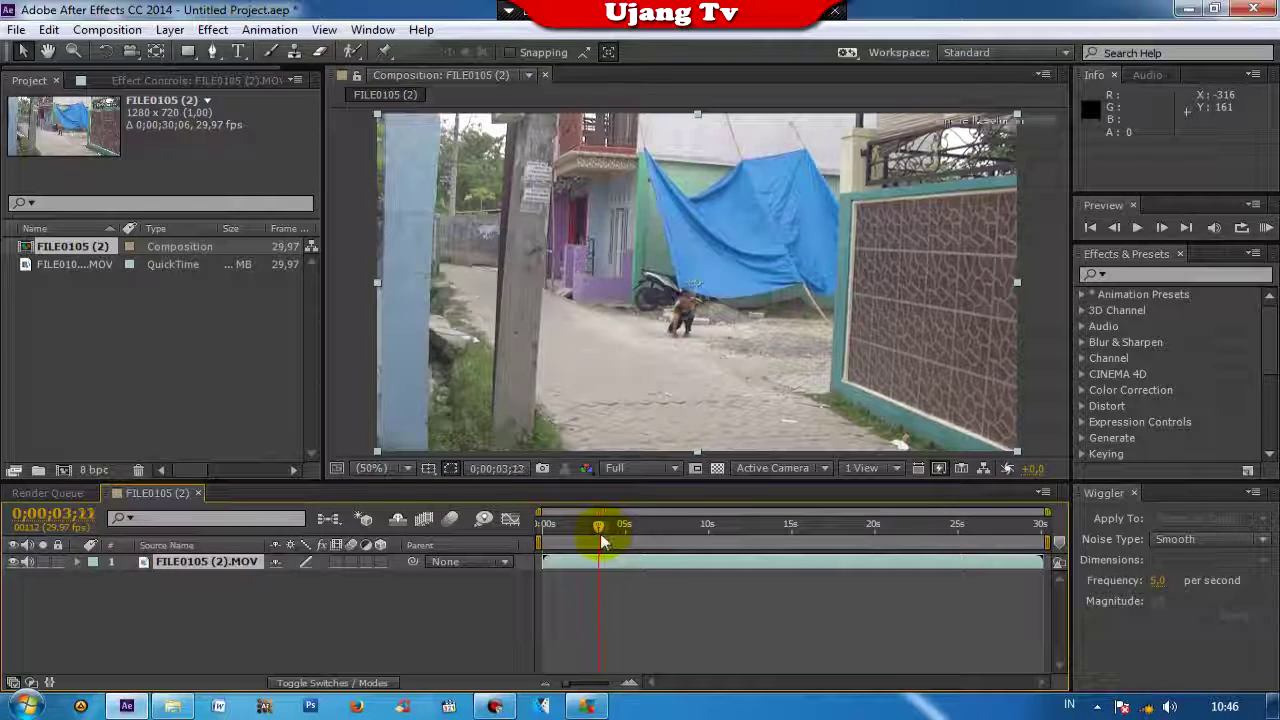
key("b")
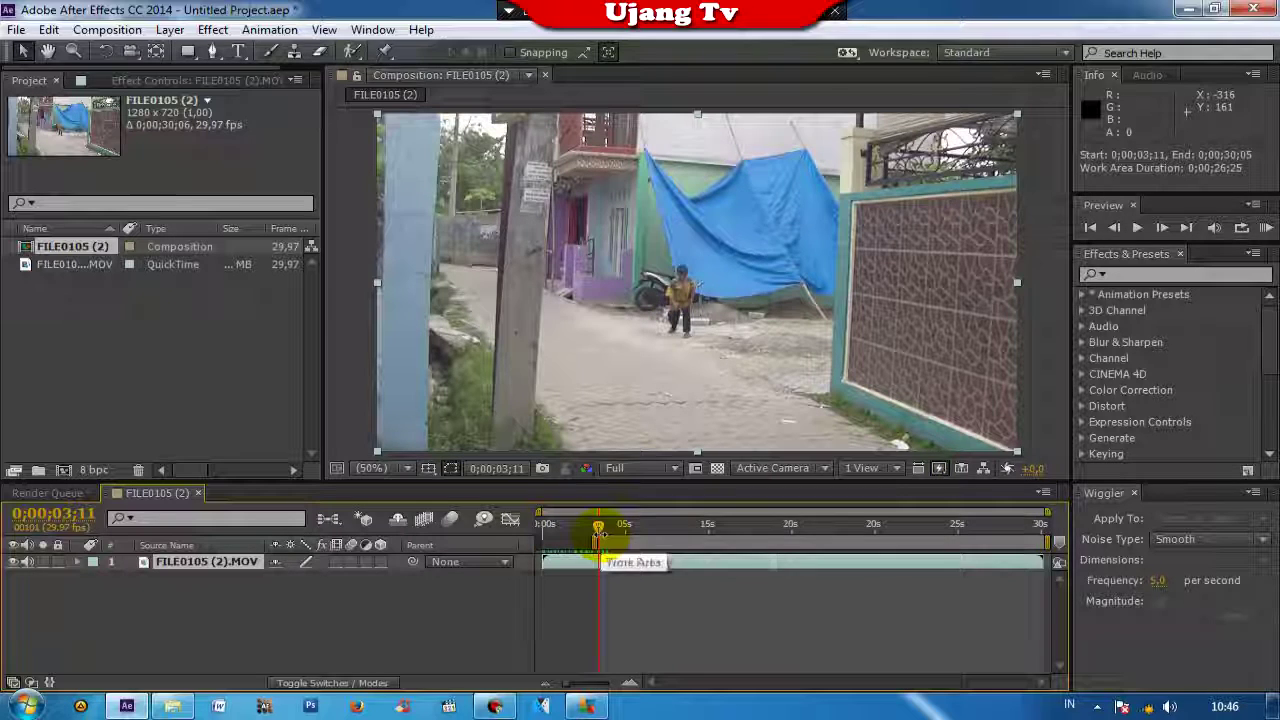
mouse_move(605, 528)
left_mouse_down()
mouse_move(655, 545)
mouse_move(810, 548)
left_mouse_up()
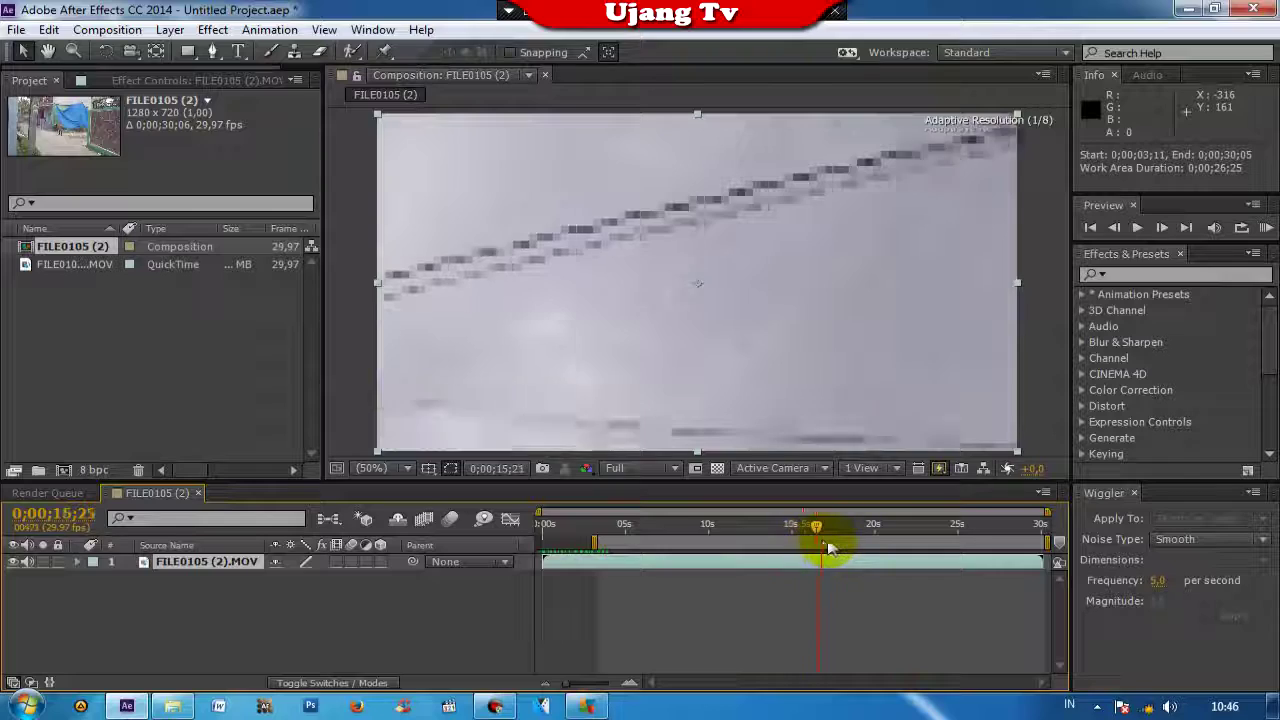
left_click_drag(810, 548, 832, 539)
key("n")
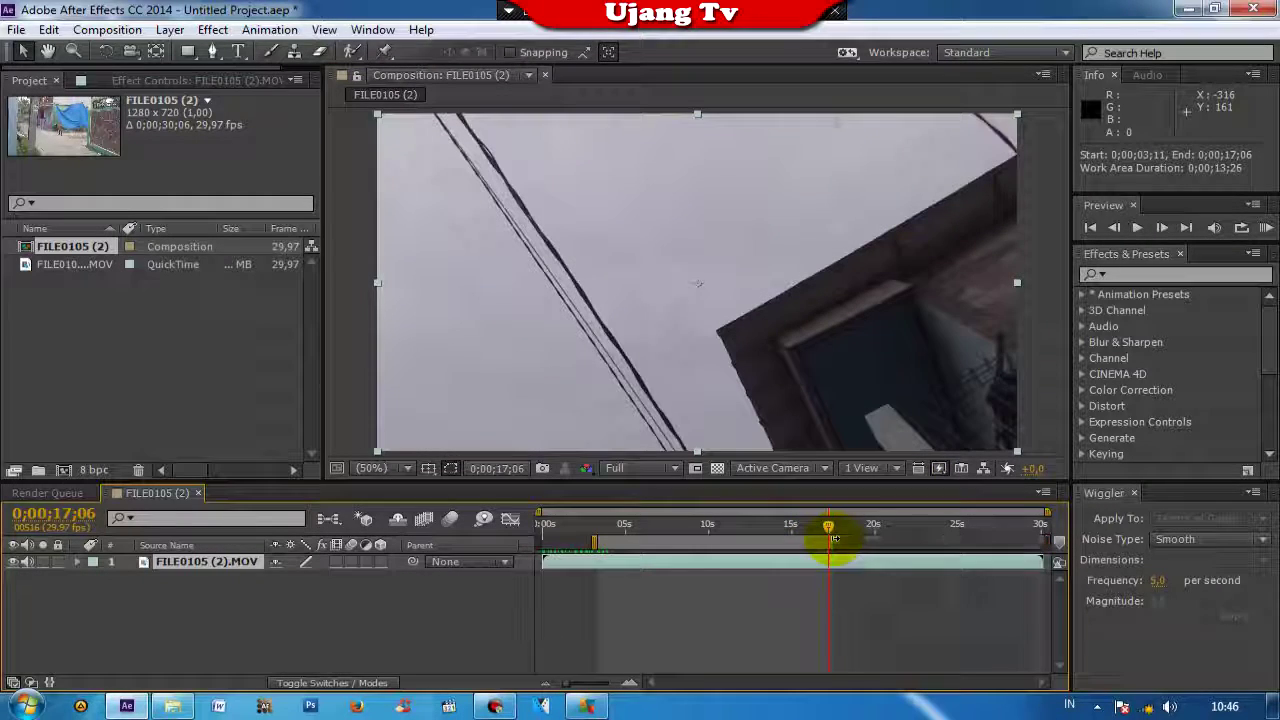
right_click(788, 546)
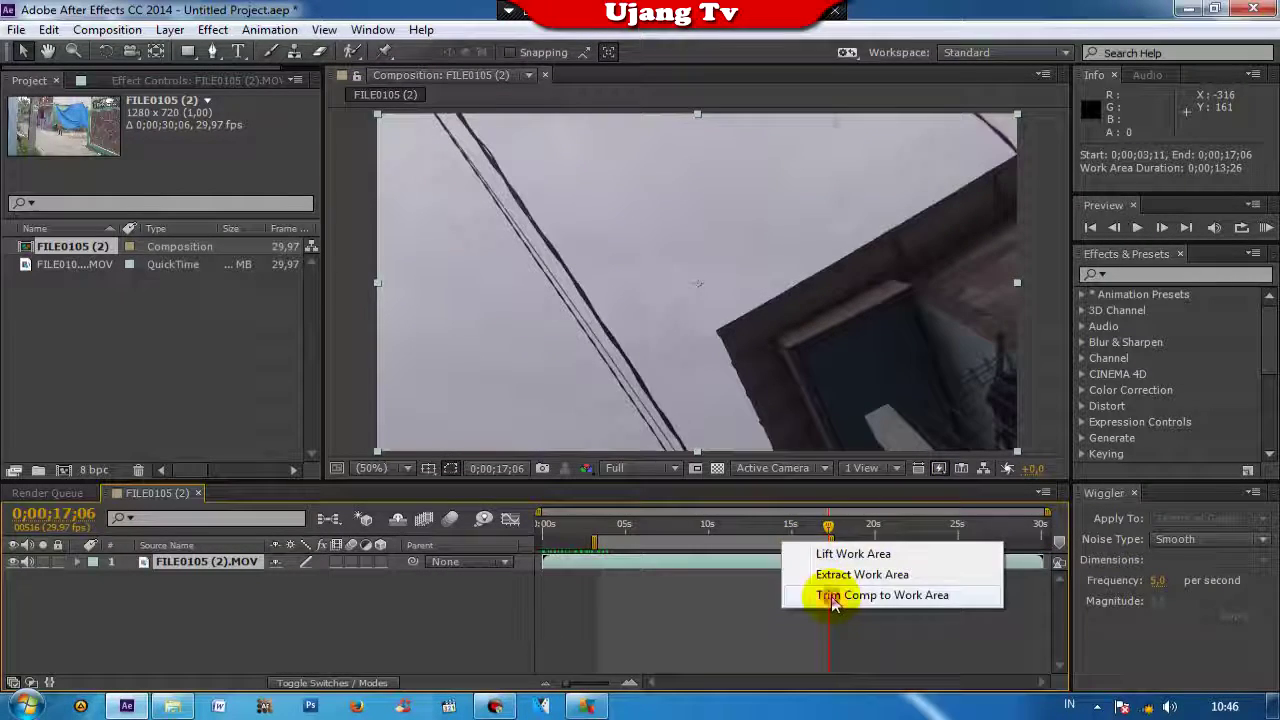
Step: Trim the composition to the work area and play back the clip to watch the jump
left_click(818, 595)
left_click_drag(1040, 526, 552, 541)
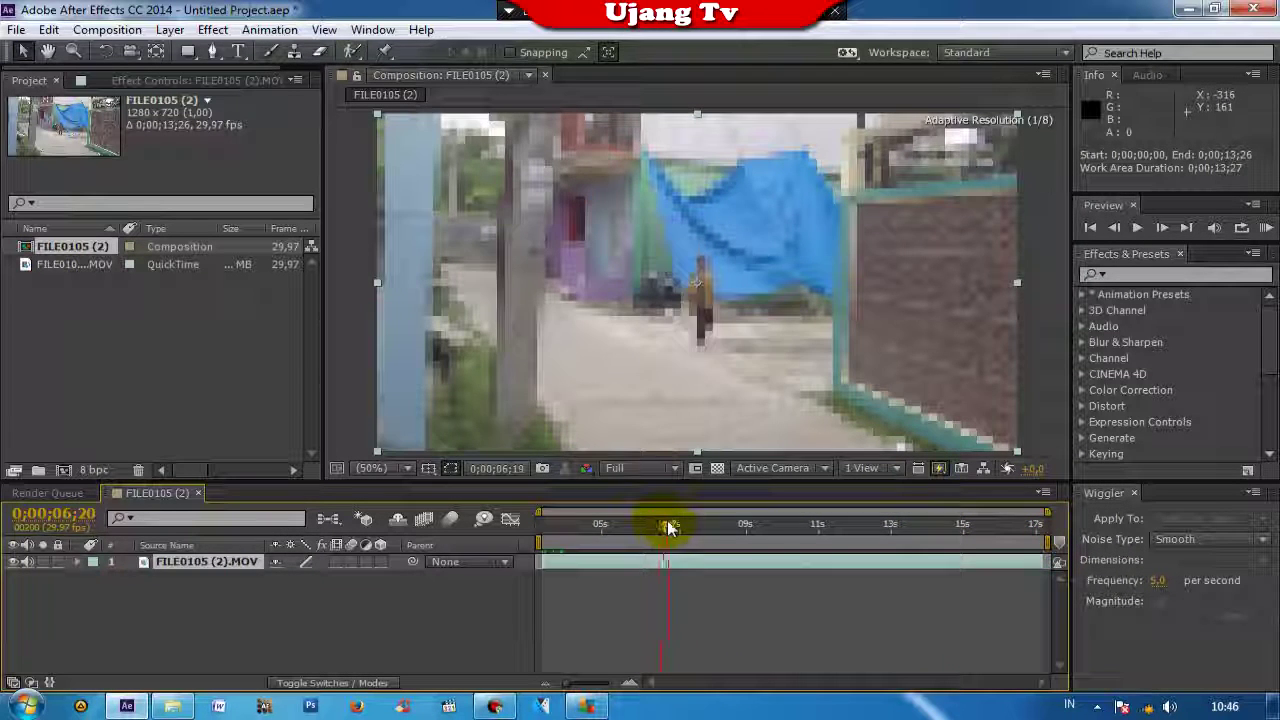
left_click_drag(552, 541, 590, 529)
left_click(1168, 229)
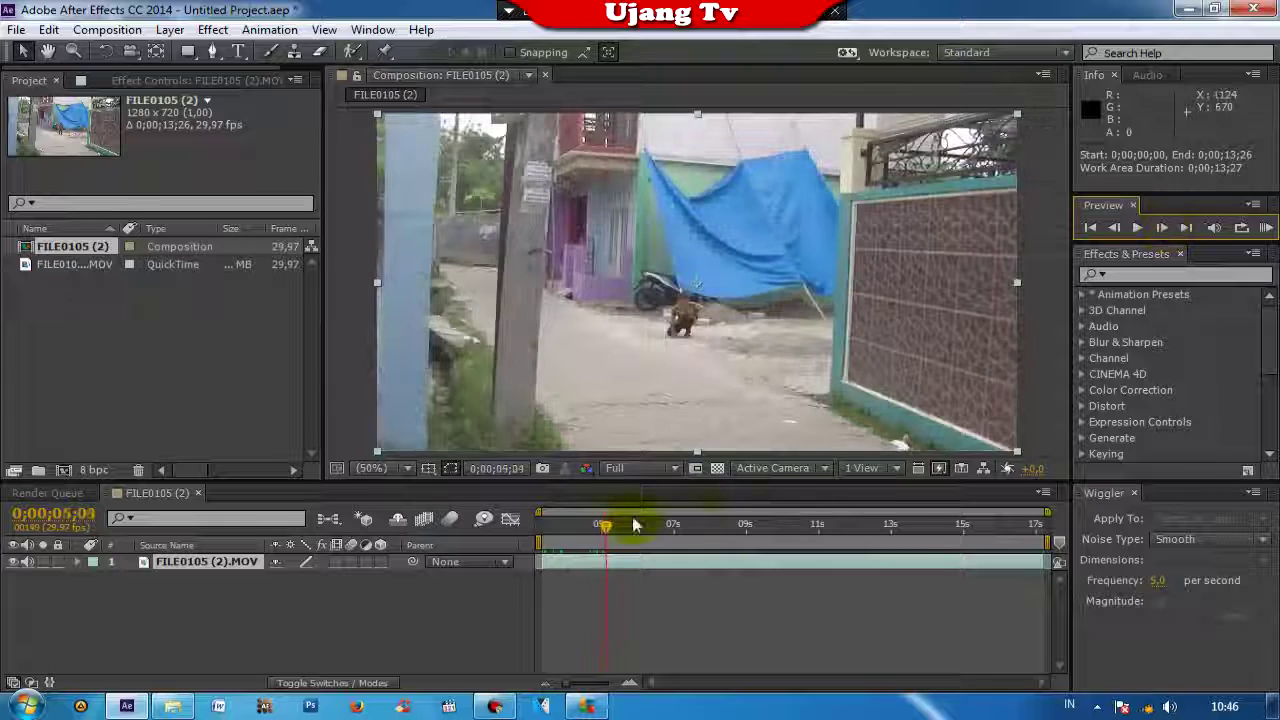
Step: Step frame by frame to the boy's jump at 5;19
left_click_drag(606, 524, 619, 528)
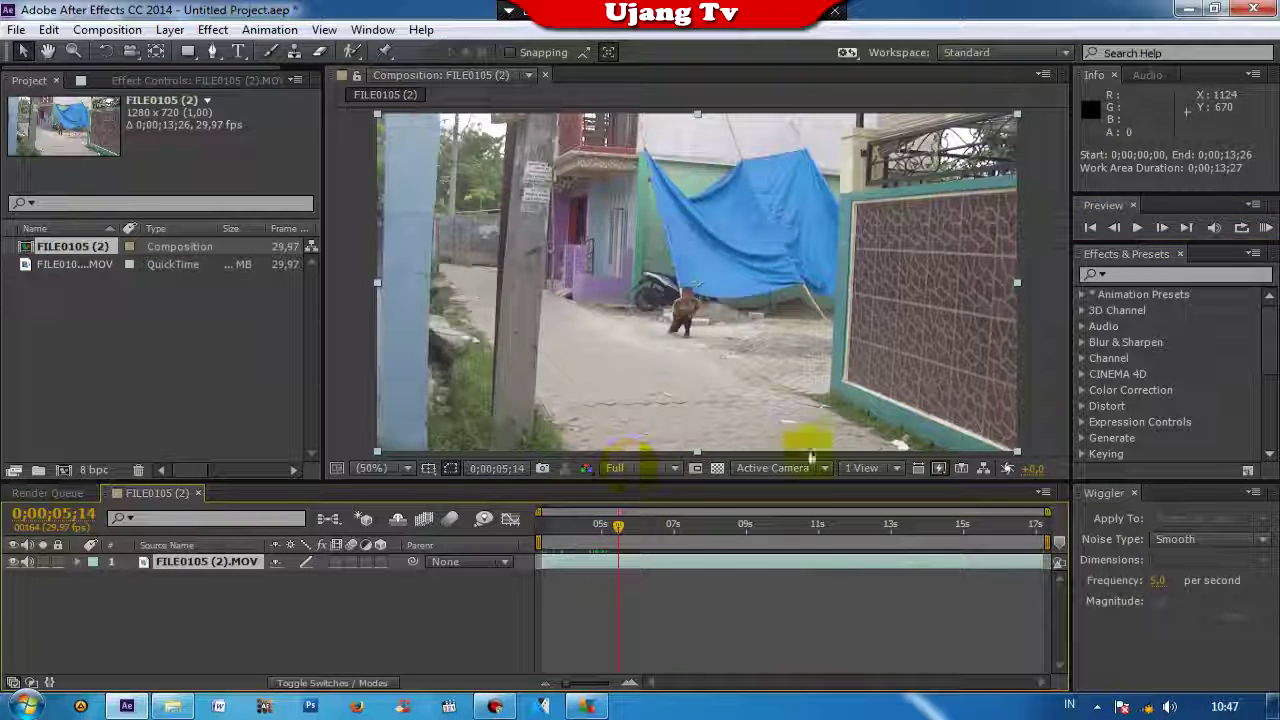
left_click(1162, 229)
left_click(1162, 229)
left_click(1162, 229)
left_click(1162, 229)
left_click(1162, 229)
left_click(680, 343)
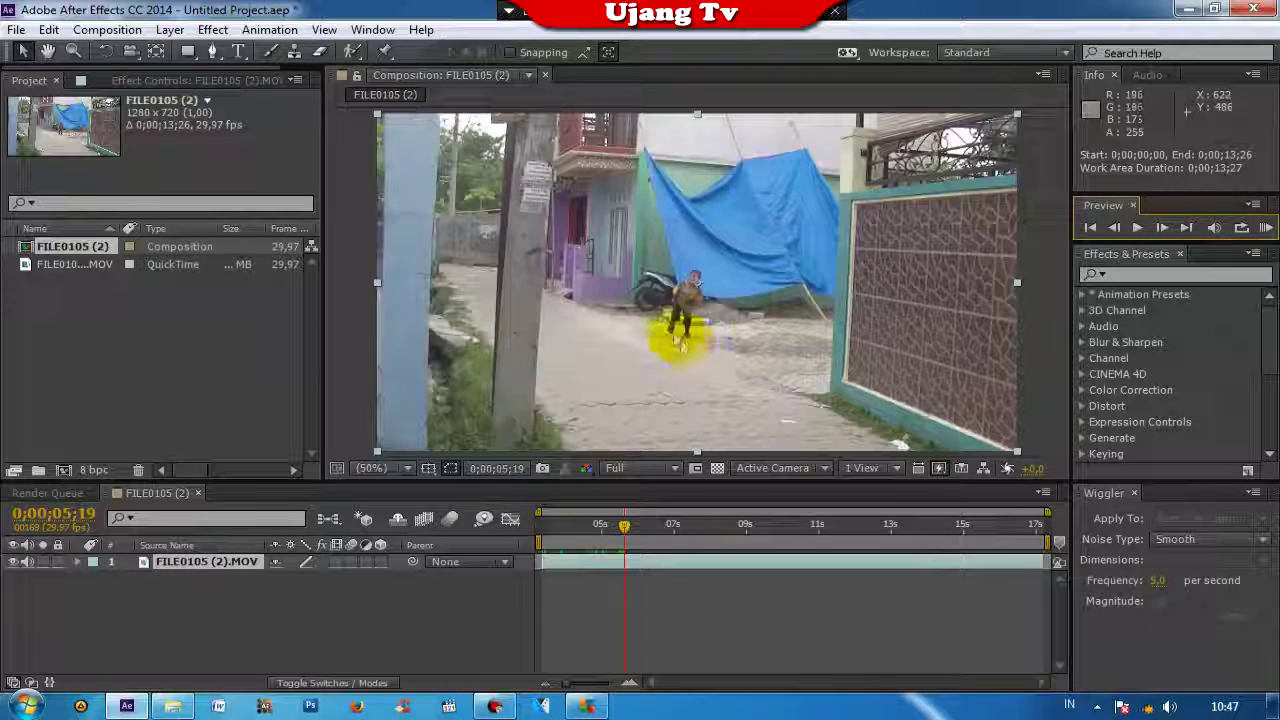
scroll(680, 341, "up", 1)
Step: Zoom in on the boy, step back to 5;16 and split the clip there
scroll(680, 339, "up", 1)
scroll(712, 235, "up", 1)
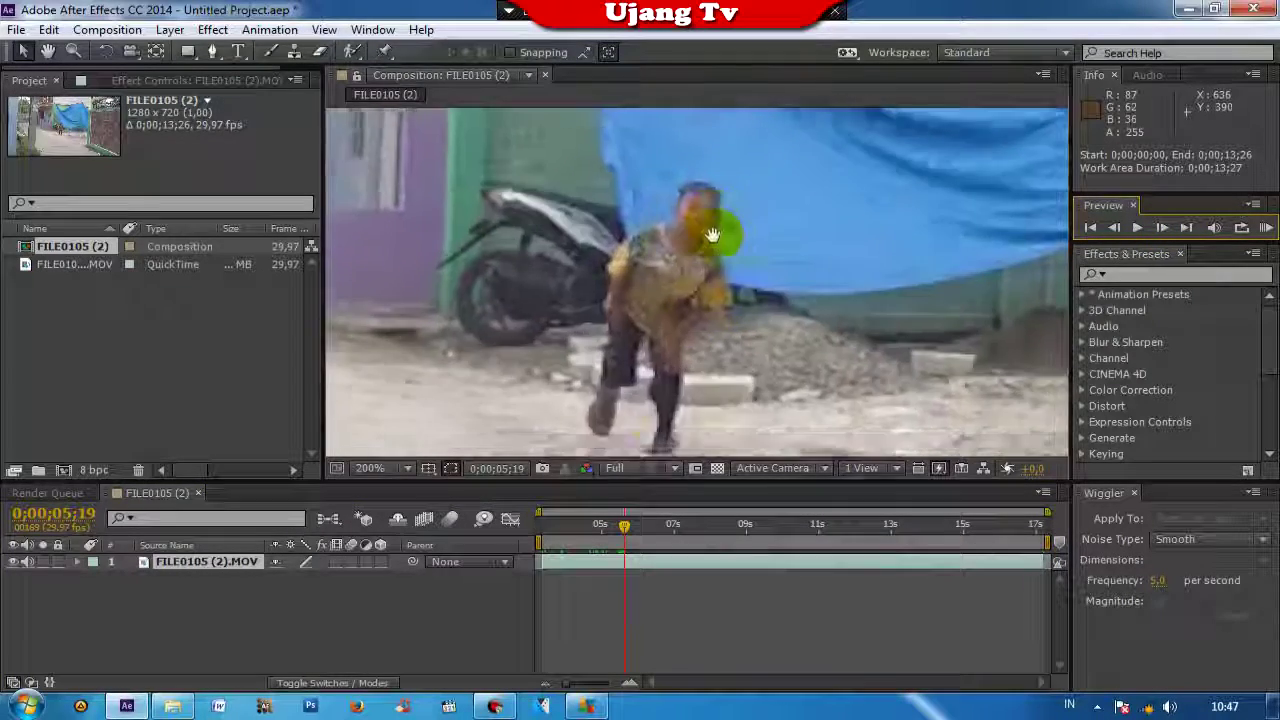
left_click_drag(712, 235, 677, 334)
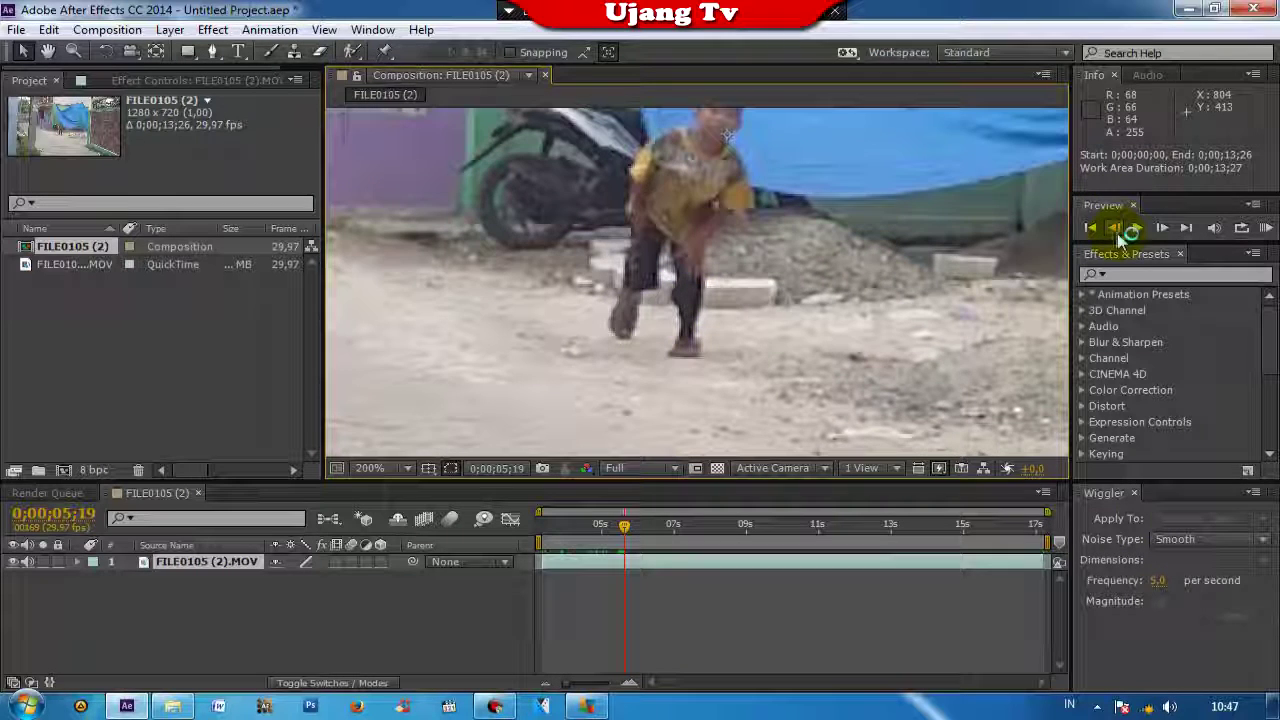
left_click(1116, 231)
left_click(1116, 231)
left_click(1116, 231)
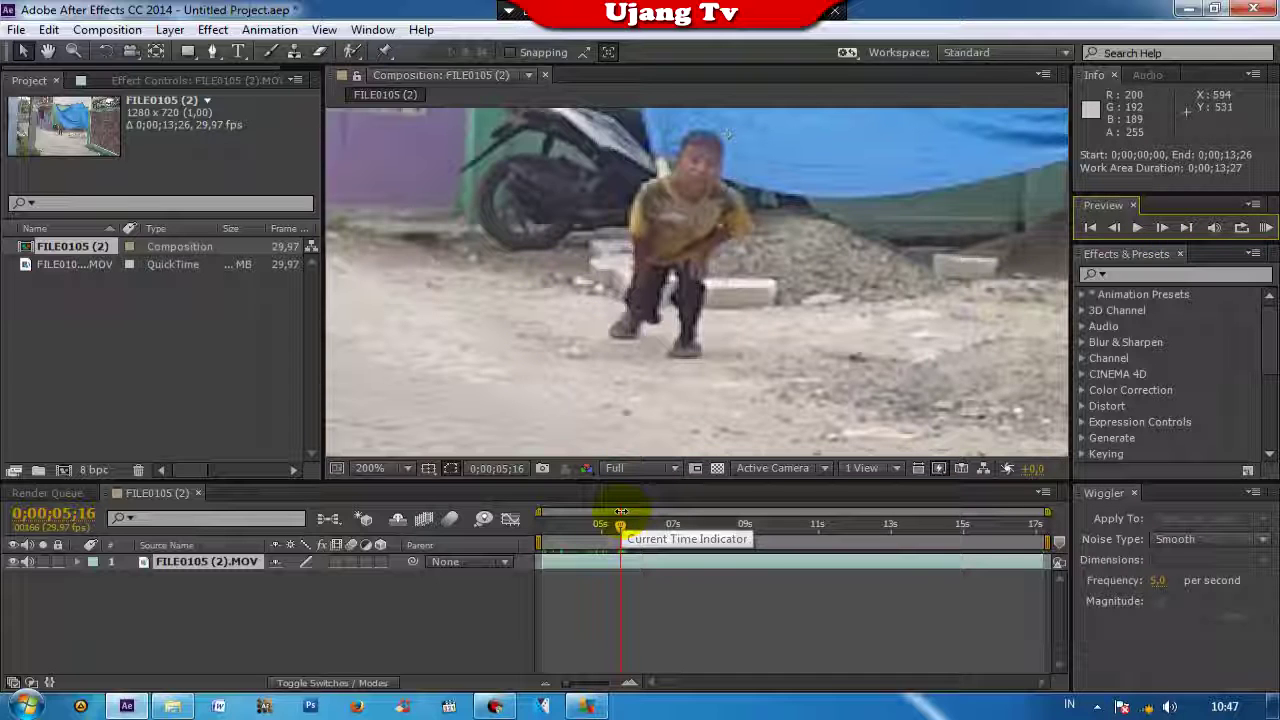
key("ctrl+d")
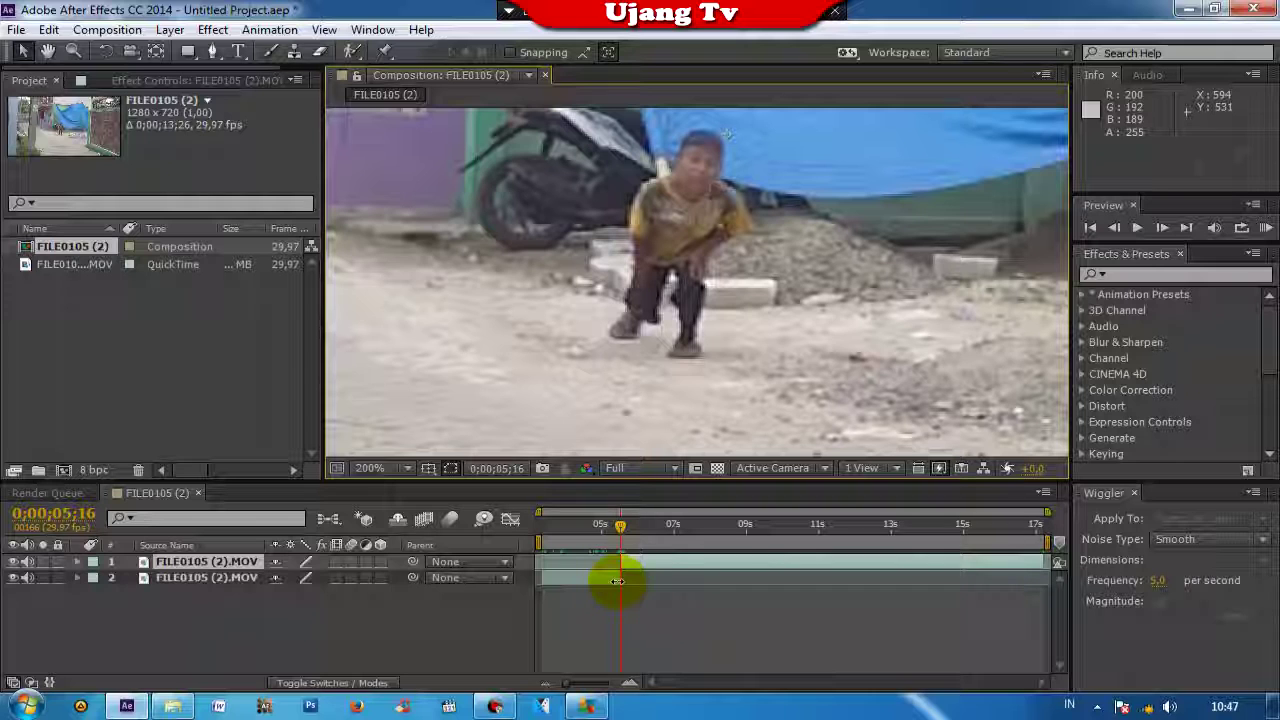
Step: Rename the earlier split layer 'main layer' and the later one 'Terbang'
left_click(210, 578)
key("Return")
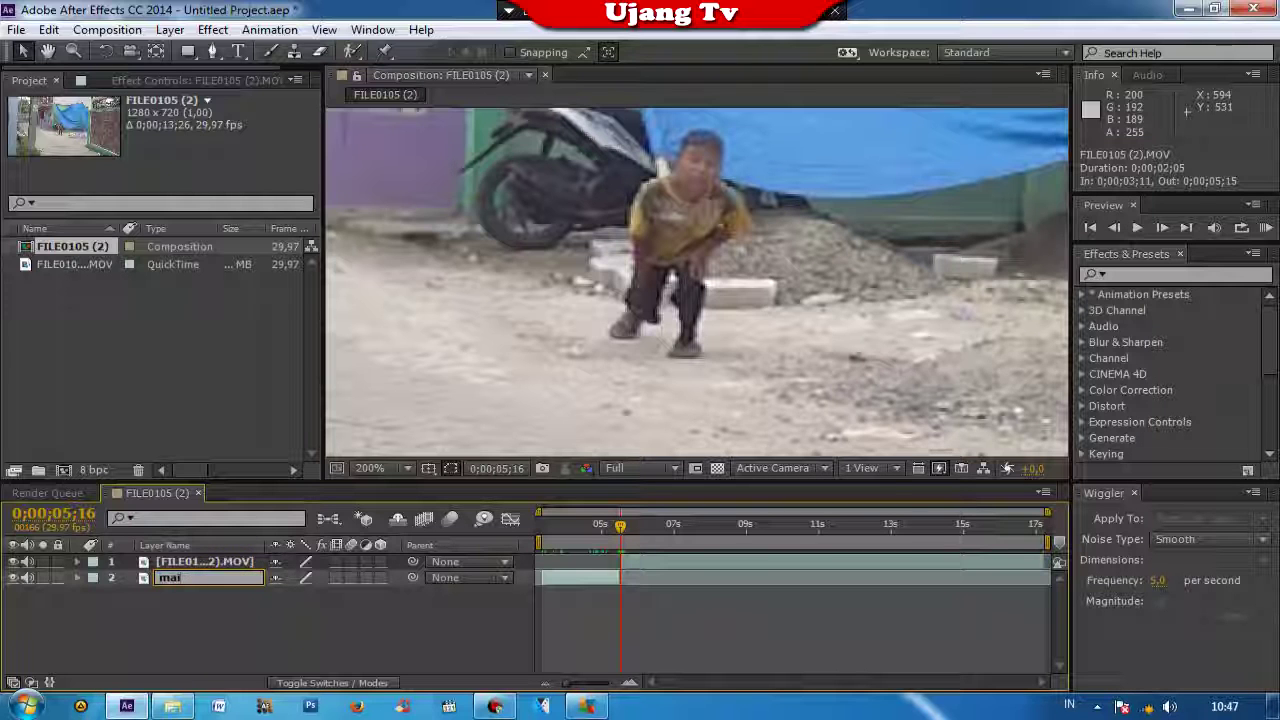
type("ayer")
left_click(188, 564)
key("Return")
type("Terbang")
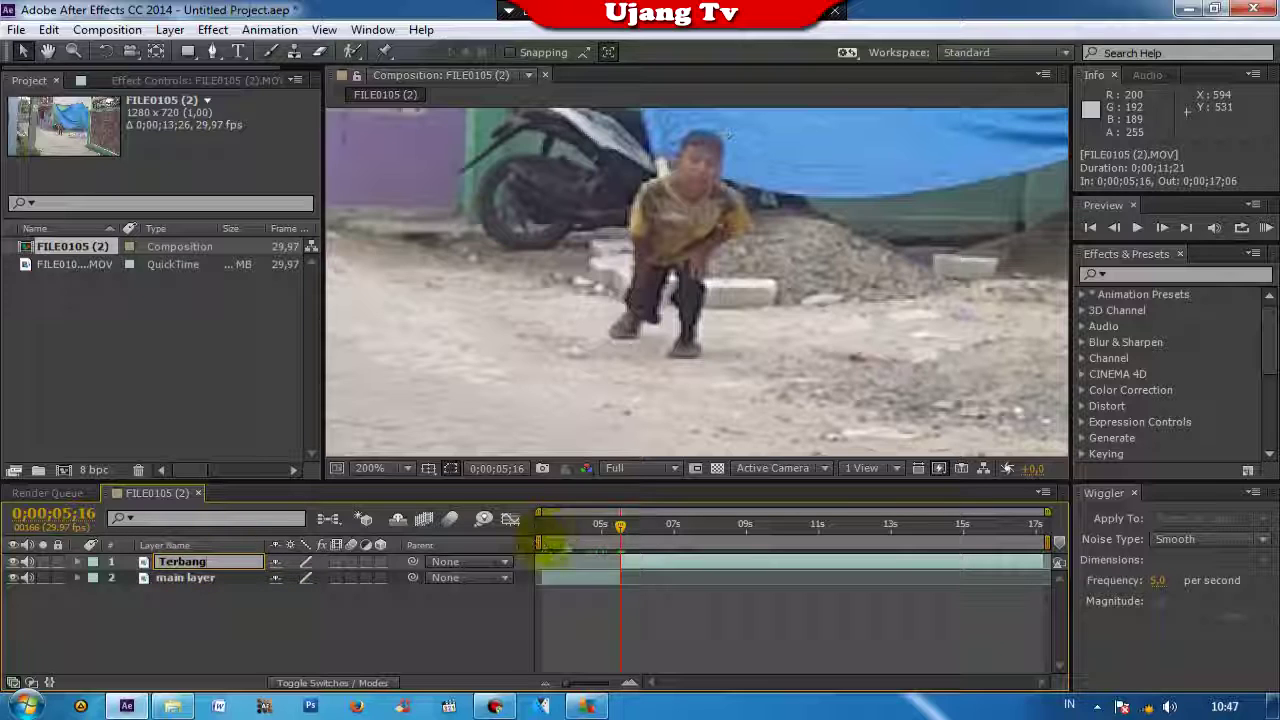
left_click(628, 524)
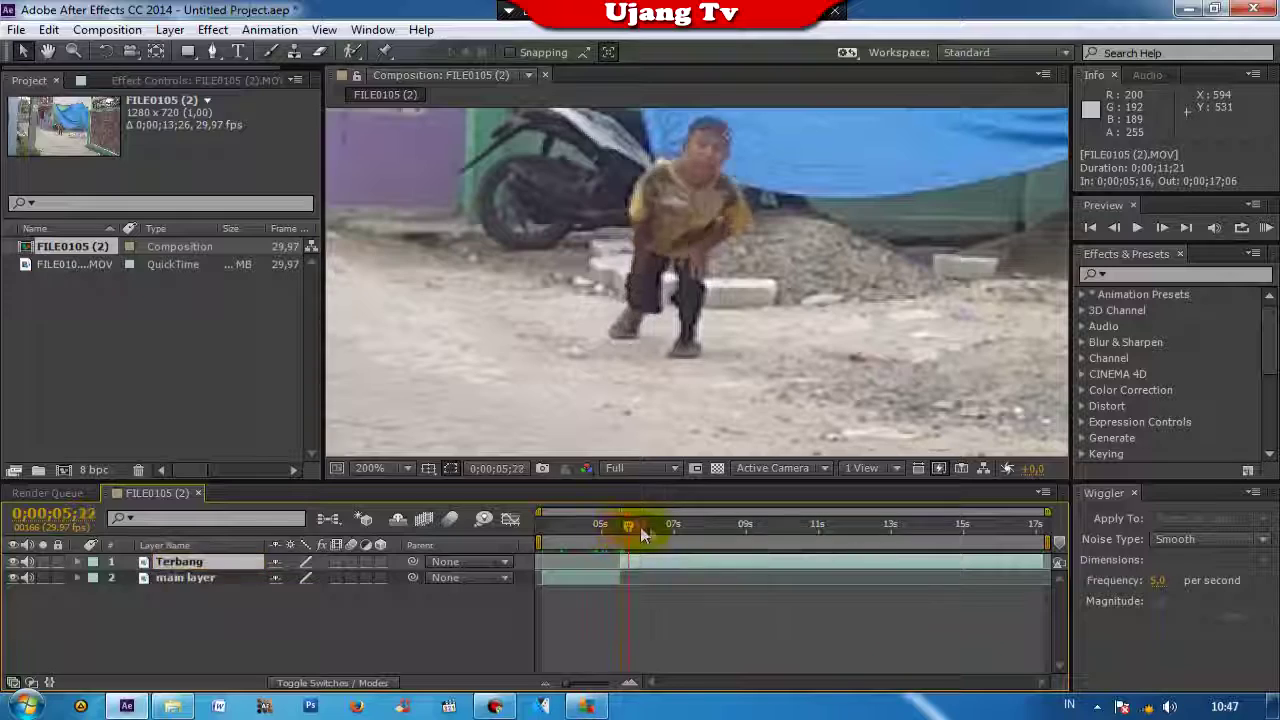
Step: View the frame at 50% and split the Terbang layer at 12;05, where the street is empty
left_click_drag(640, 527, 859, 537)
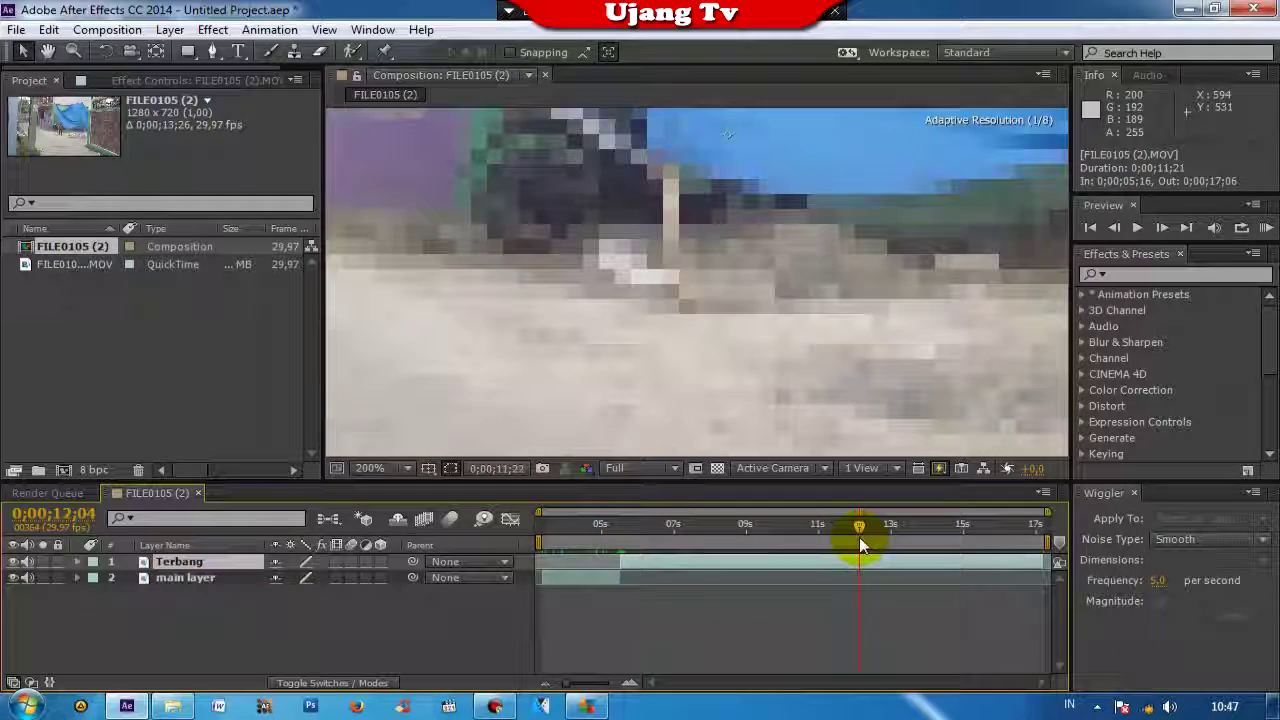
left_click(402, 468)
left_click(393, 301)
mouse_move(859, 524)
left_mouse_down()
mouse_move(883, 535)
mouse_move(869, 548)
left_mouse_up()
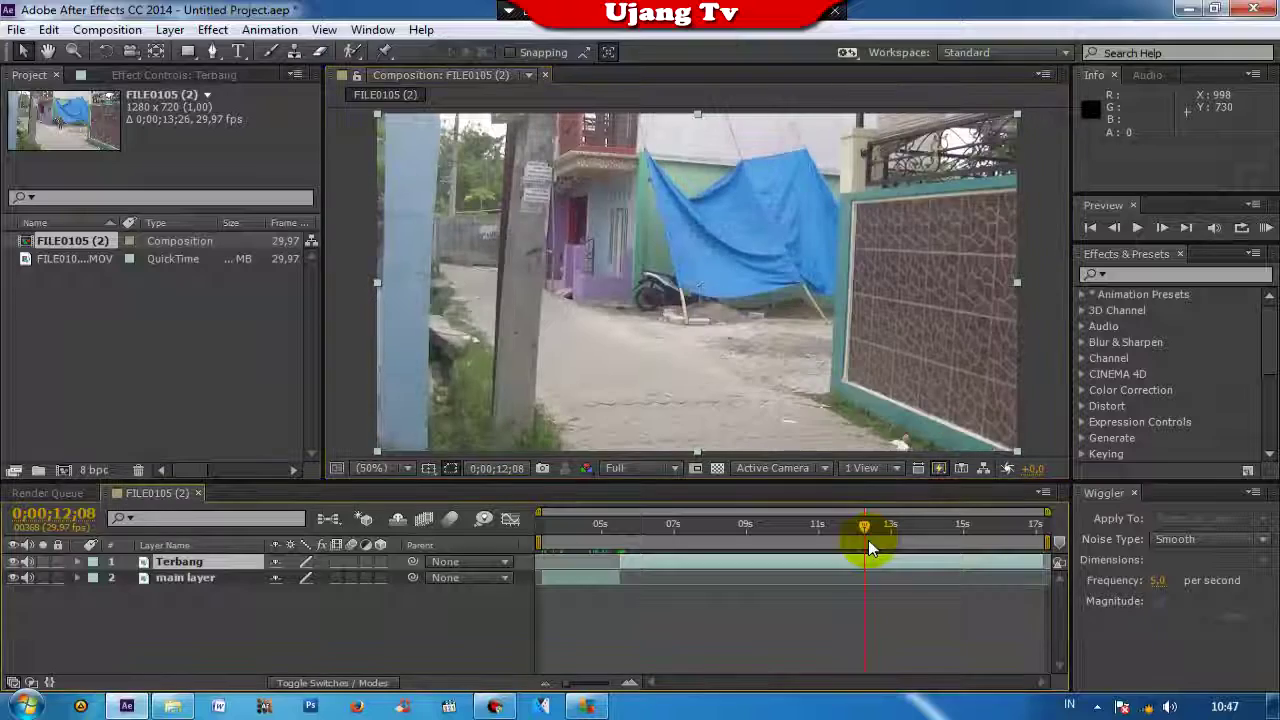
left_click_drag(869, 530, 860, 537)
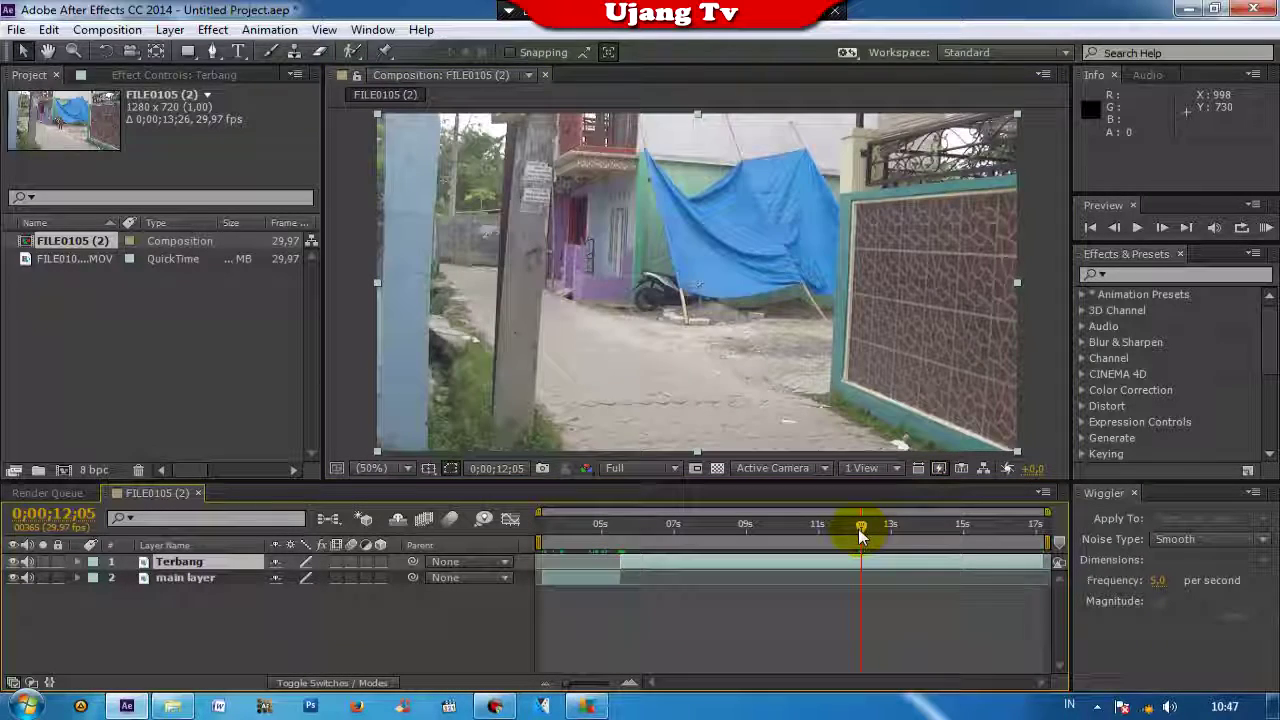
key("ctrl+shift+d")
type("Back")
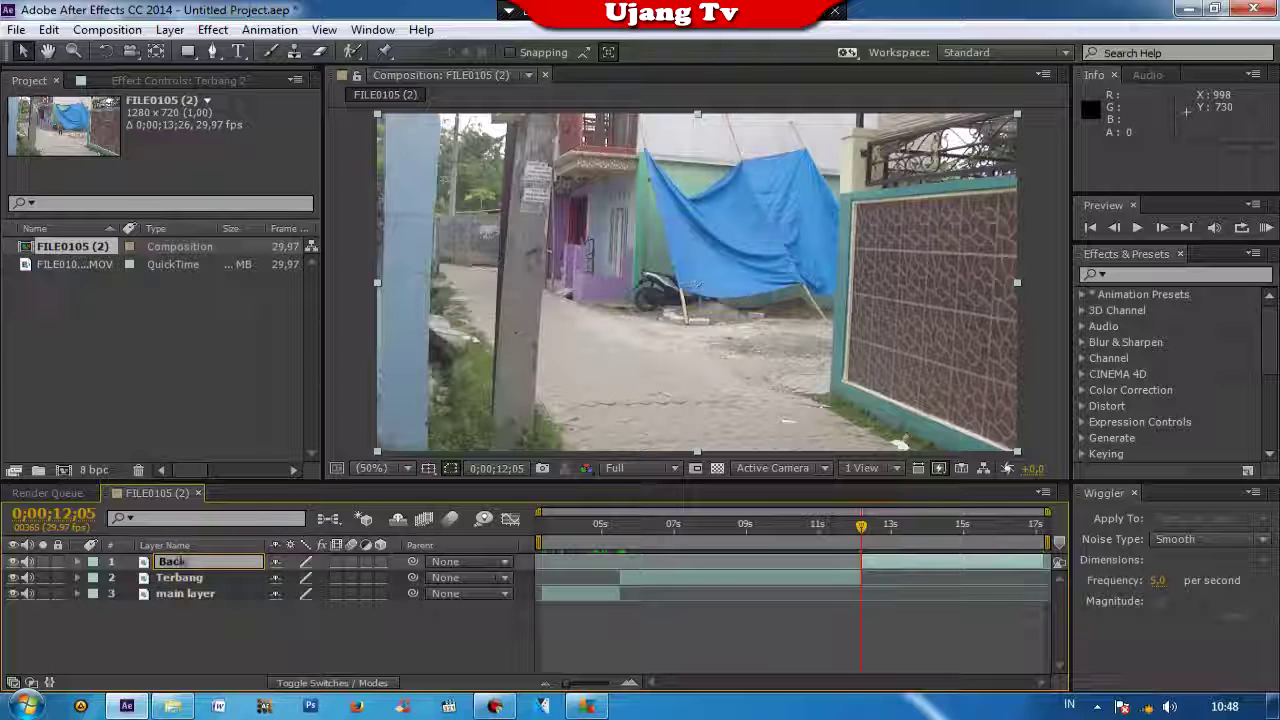
Step: Name the new split Background, move it below Terbang, and slide it to start near 5;13
type("ground")
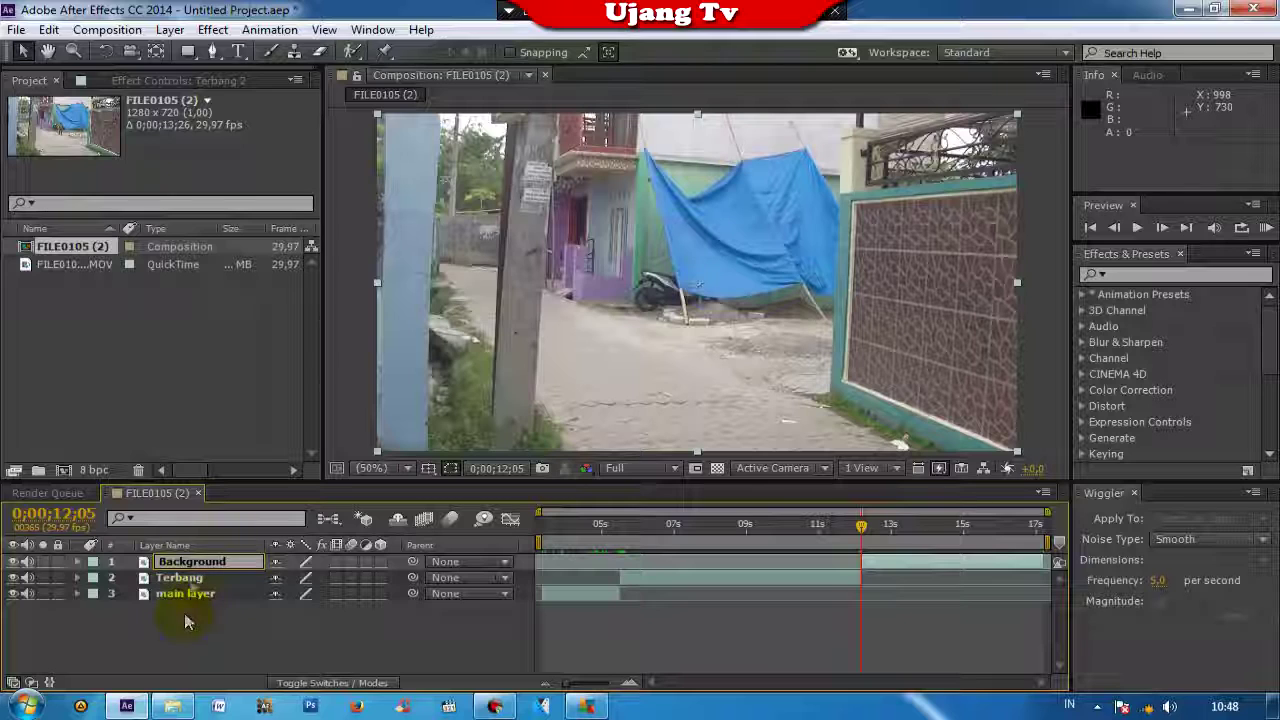
left_click_drag(188, 563, 184, 585)
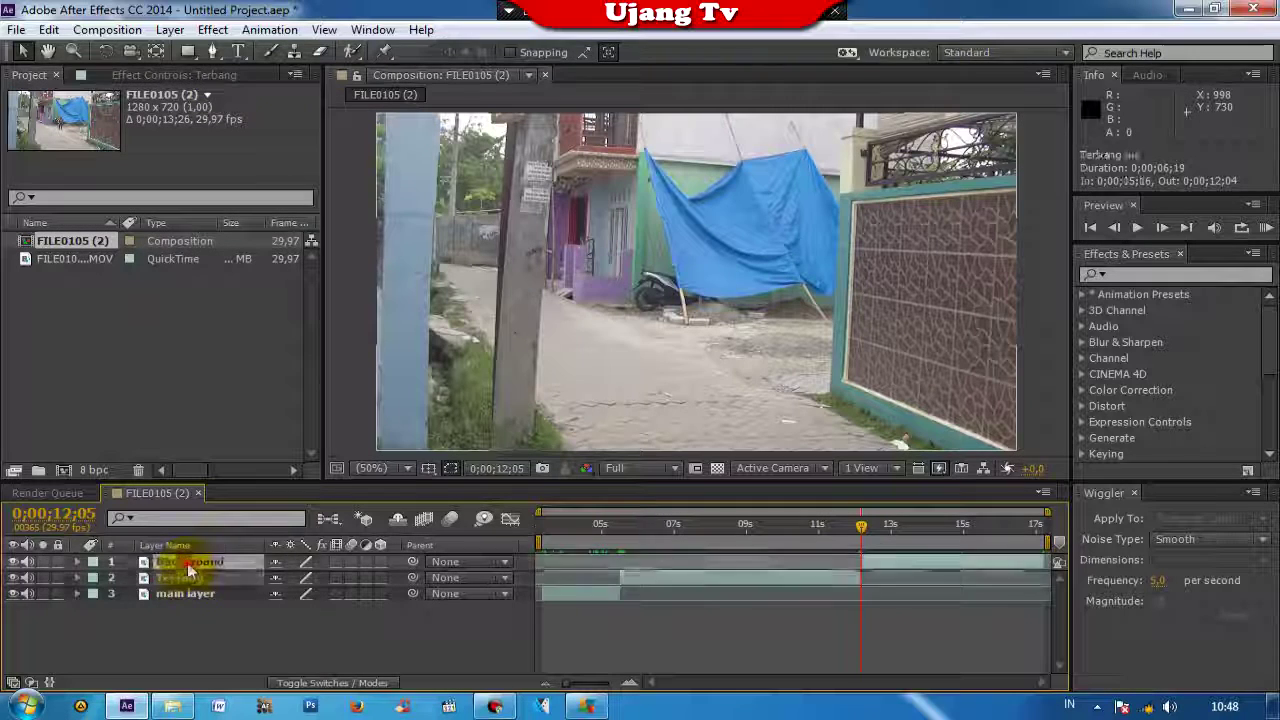
left_click_drag(186, 583, 186, 585)
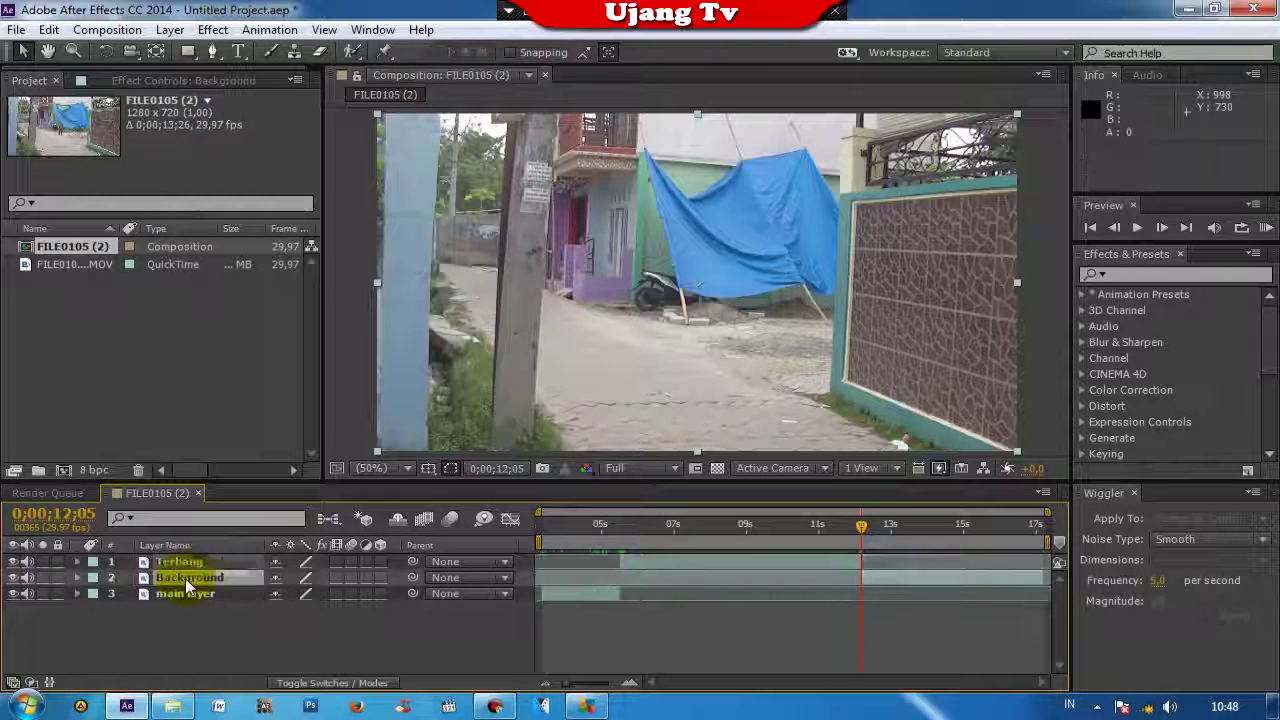
left_click_drag(891, 585, 645, 582)
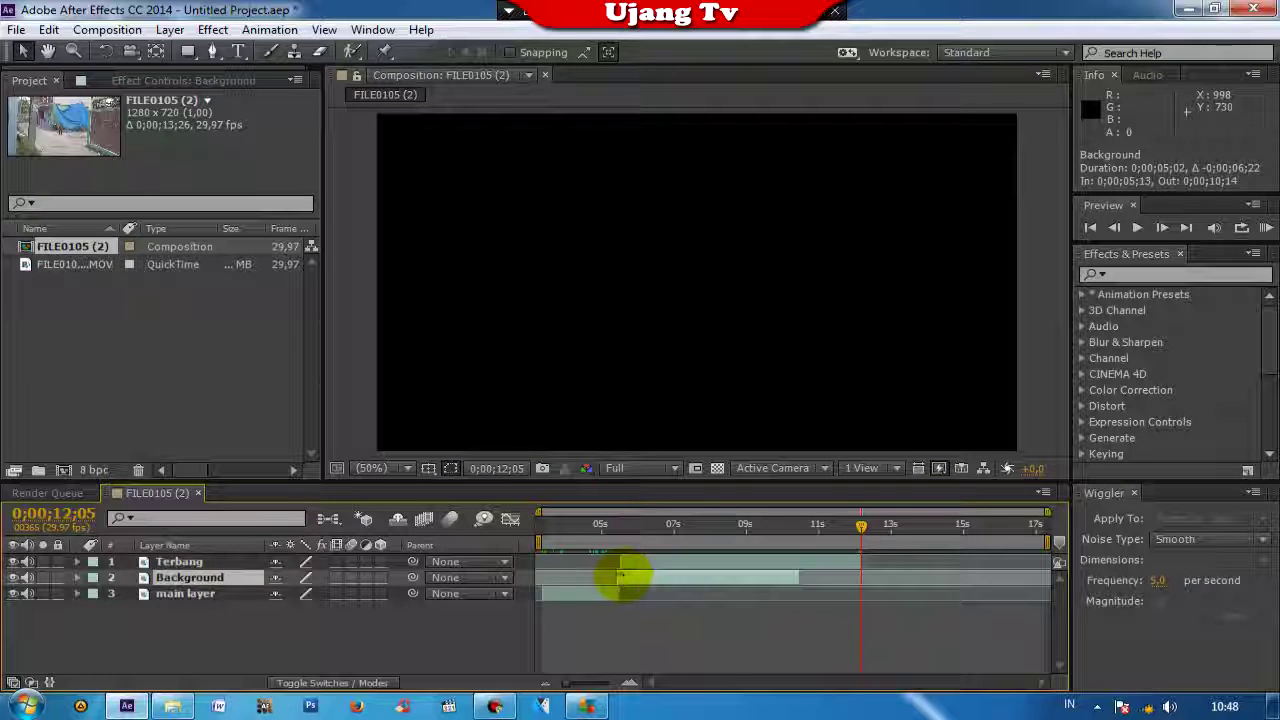
Step: Zoom the timeline in and set the Background layer's In point to 0;00;05;16
left_click(588, 681)
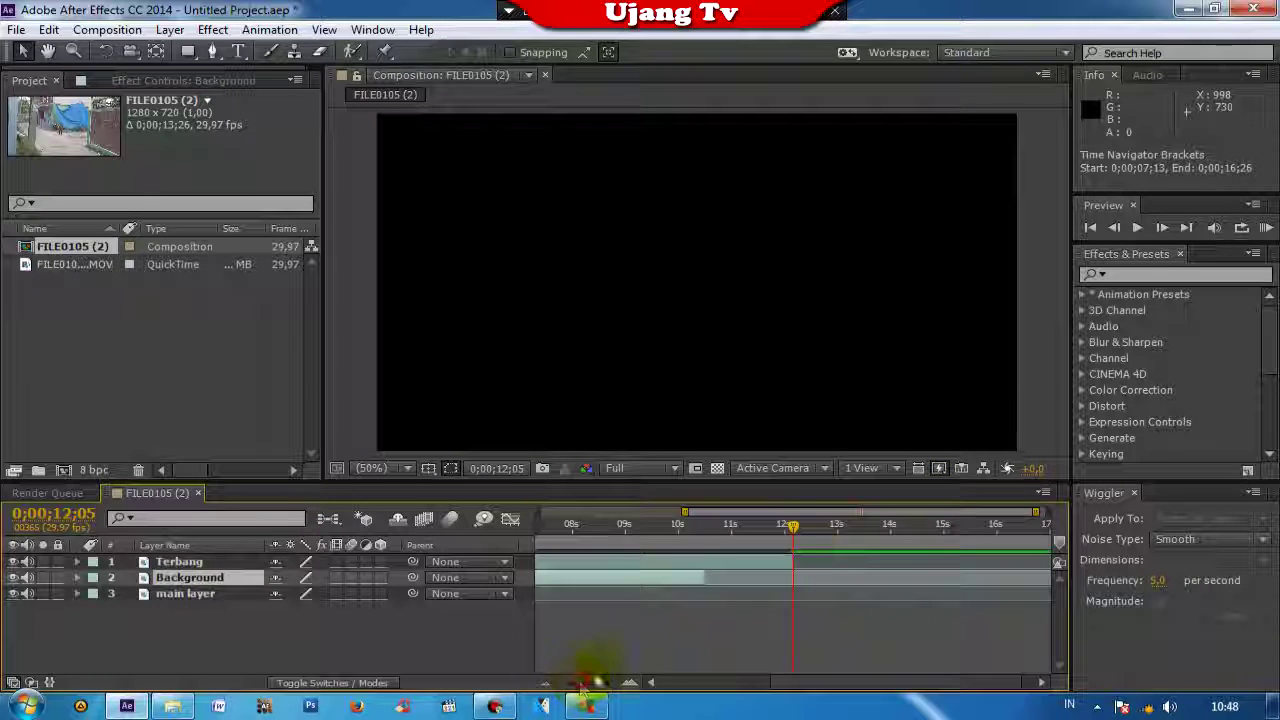
left_click_drag(795, 537, 560, 527)
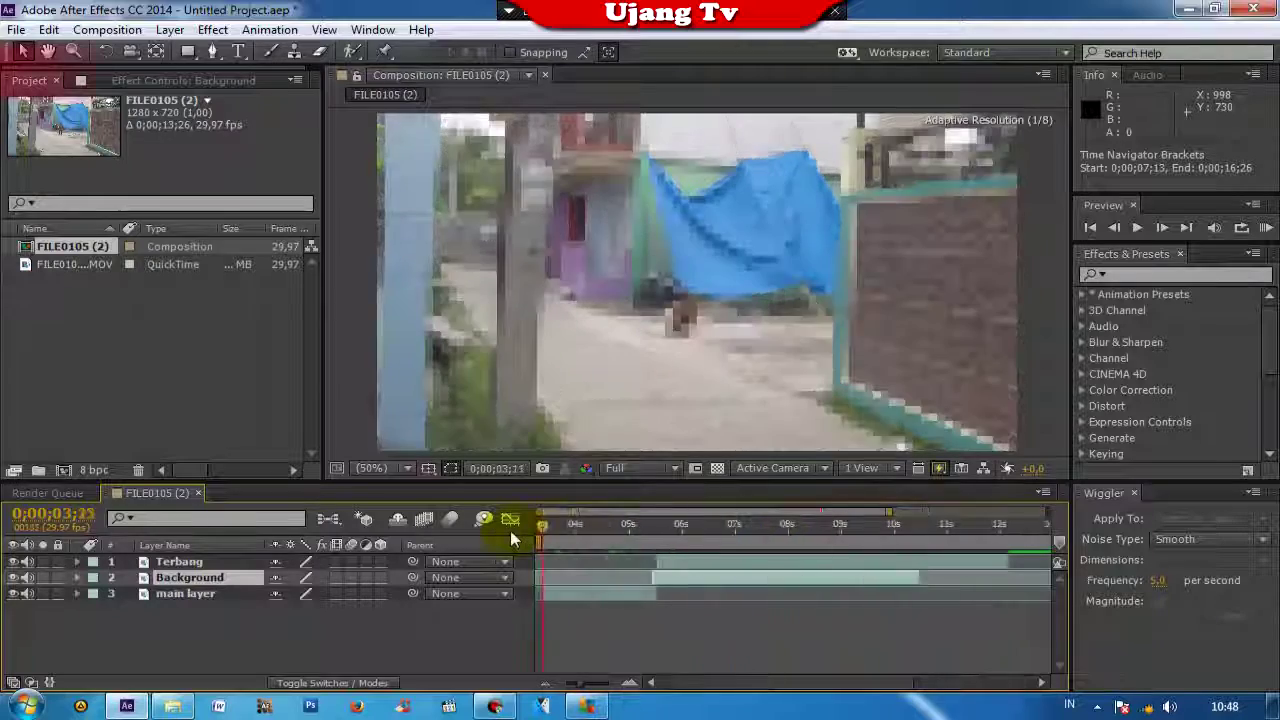
left_click(651, 545)
left_click(592, 688)
left_click_drag(726, 577, 740, 585)
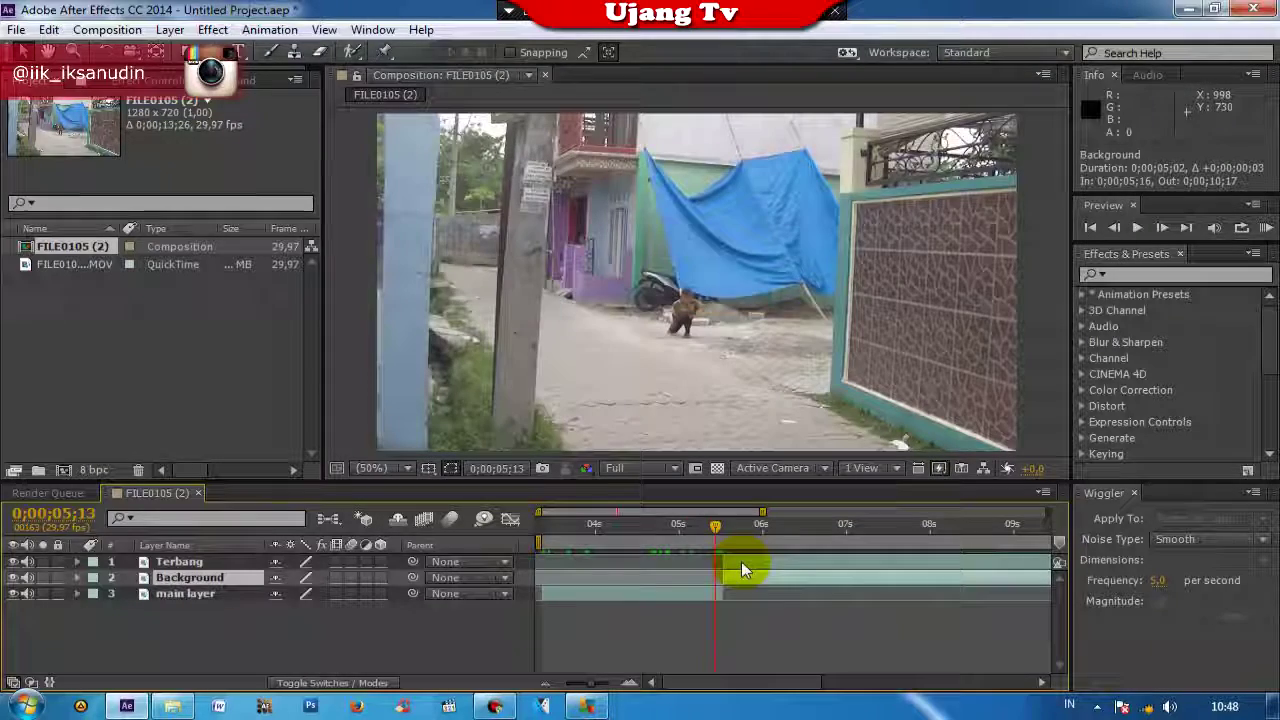
Step: Set the current time to 5;16 and select the Terbang layer
left_click_drag(716, 537, 723, 525)
left_click(726, 316)
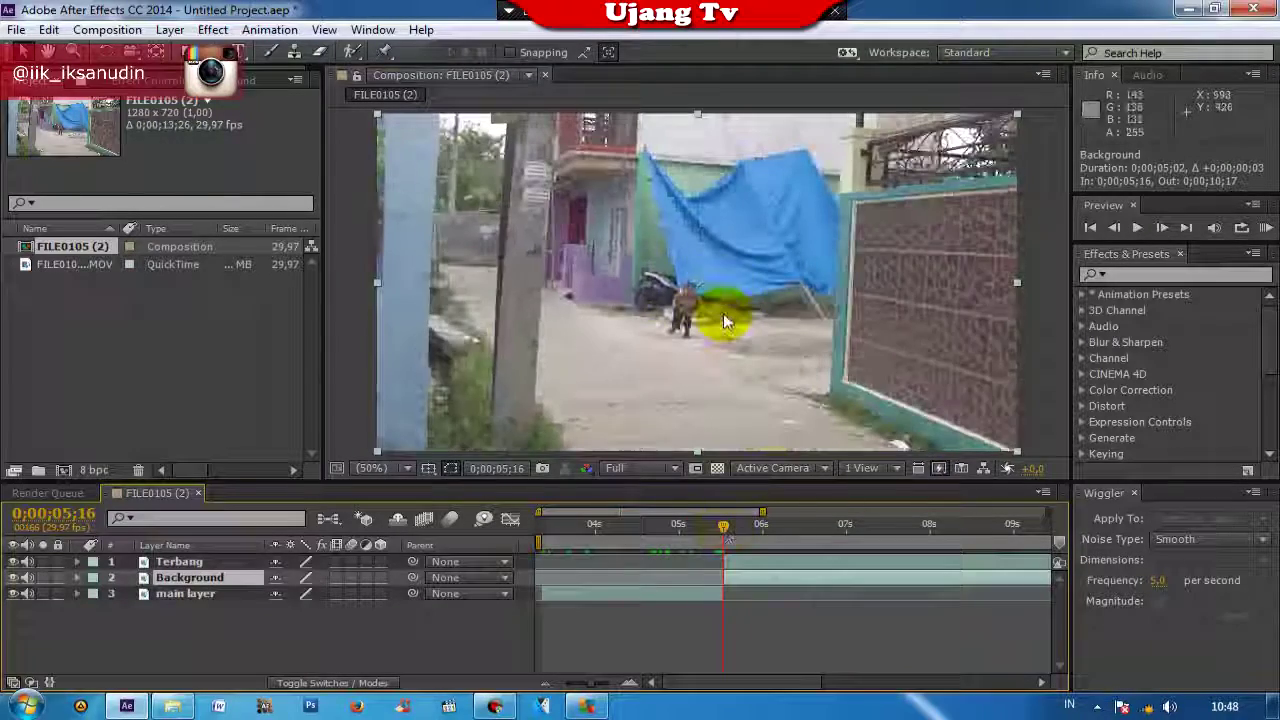
left_click(178, 562)
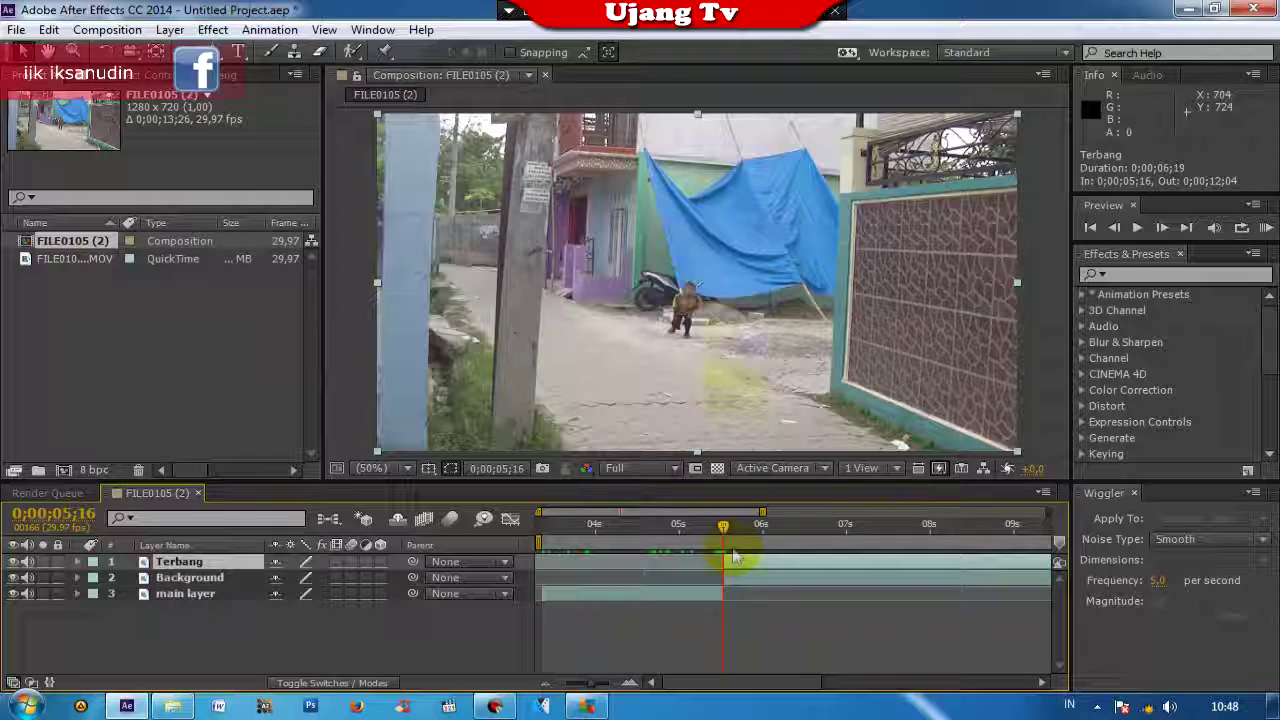
right_click(737, 557)
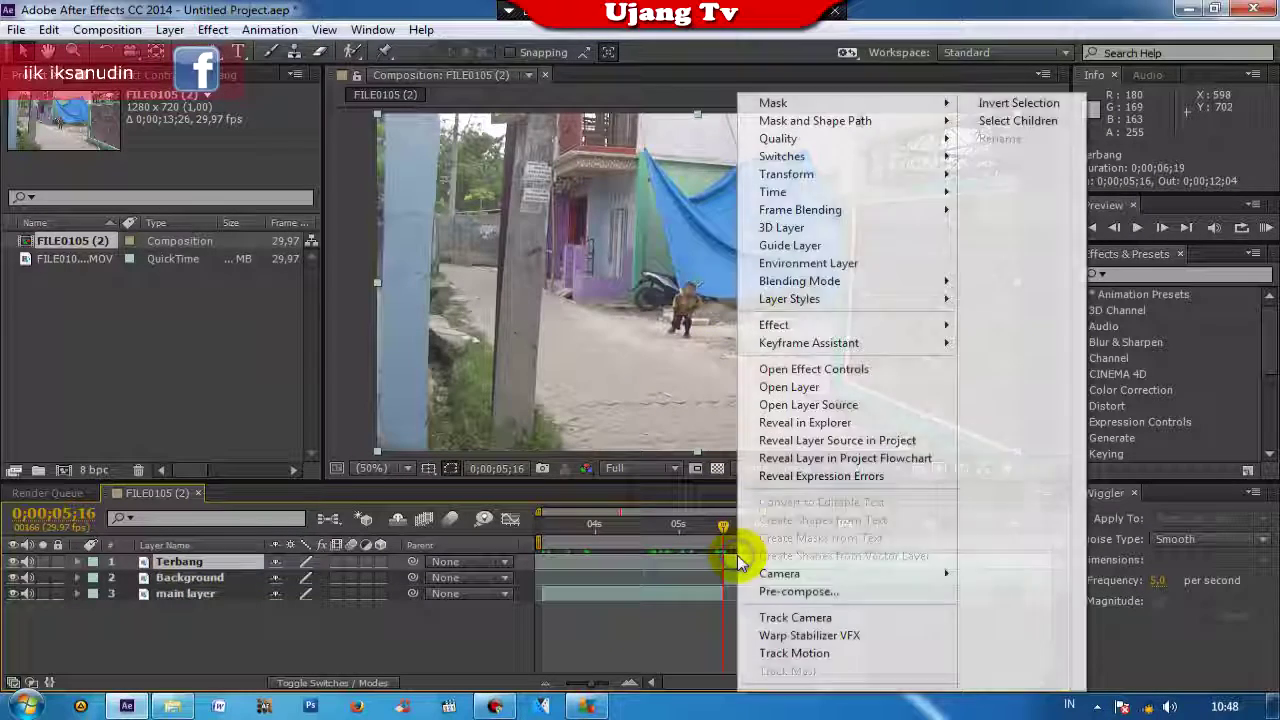
Step: Apply Time > Freeze Frame to Terbang at 5;16 and zoom the viewer to 400%
mouse_move(886, 191)
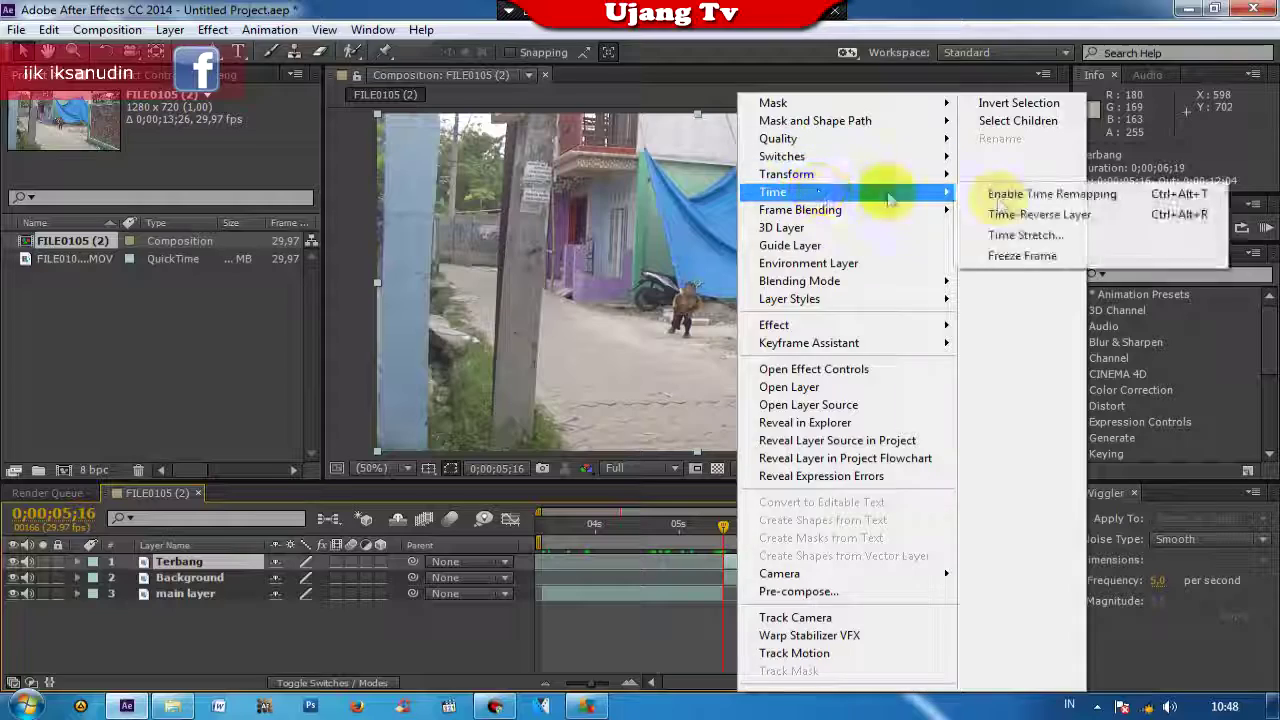
left_click(1028, 256)
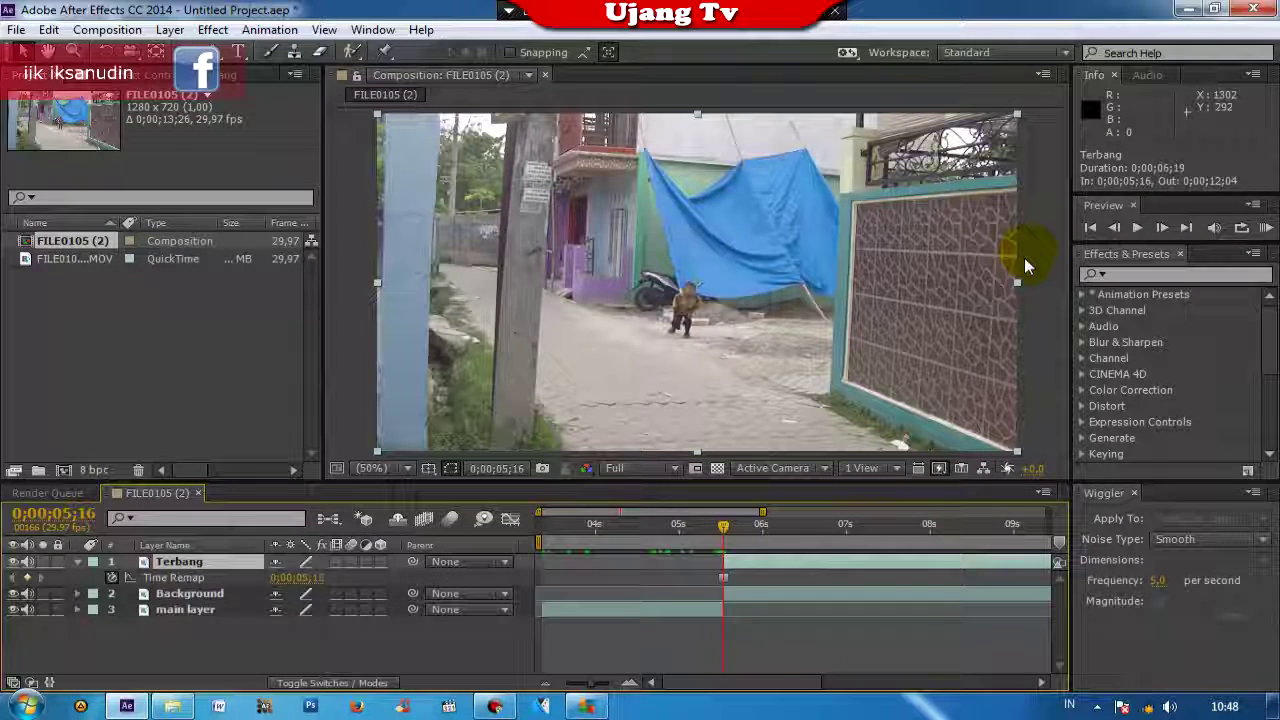
scroll(680, 340, "up", 2)
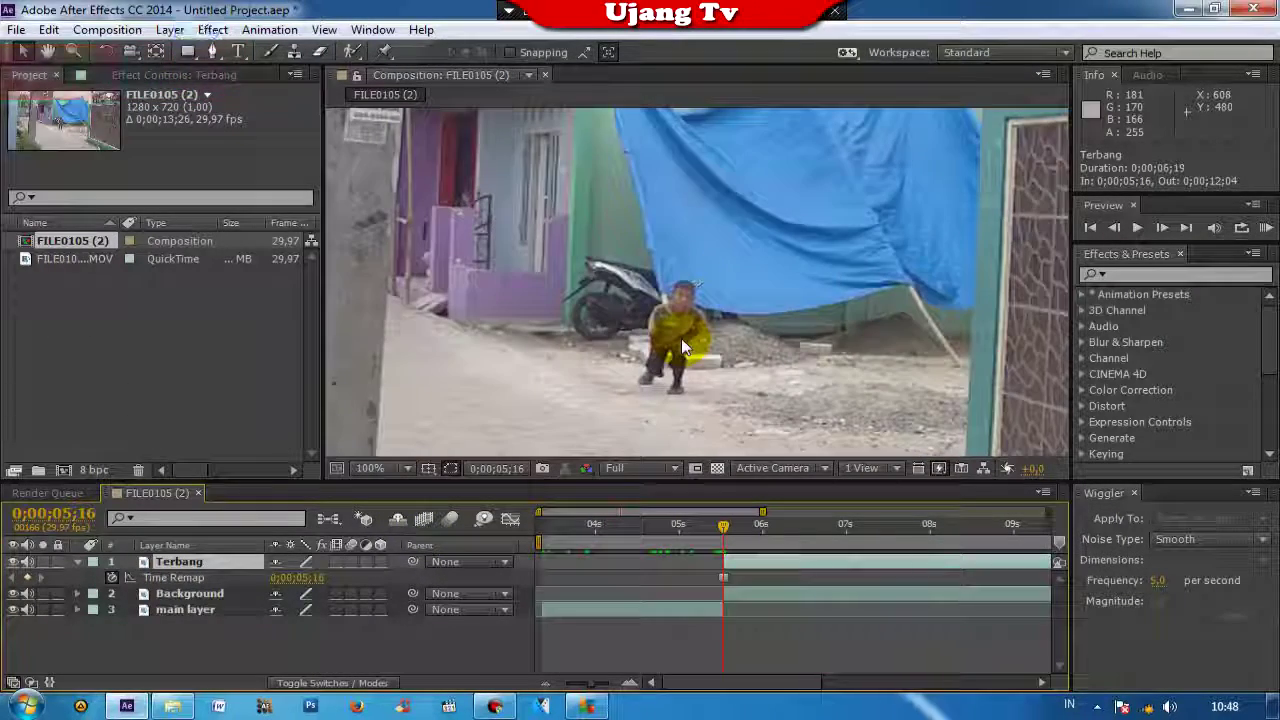
scroll(680, 339, "up", 1)
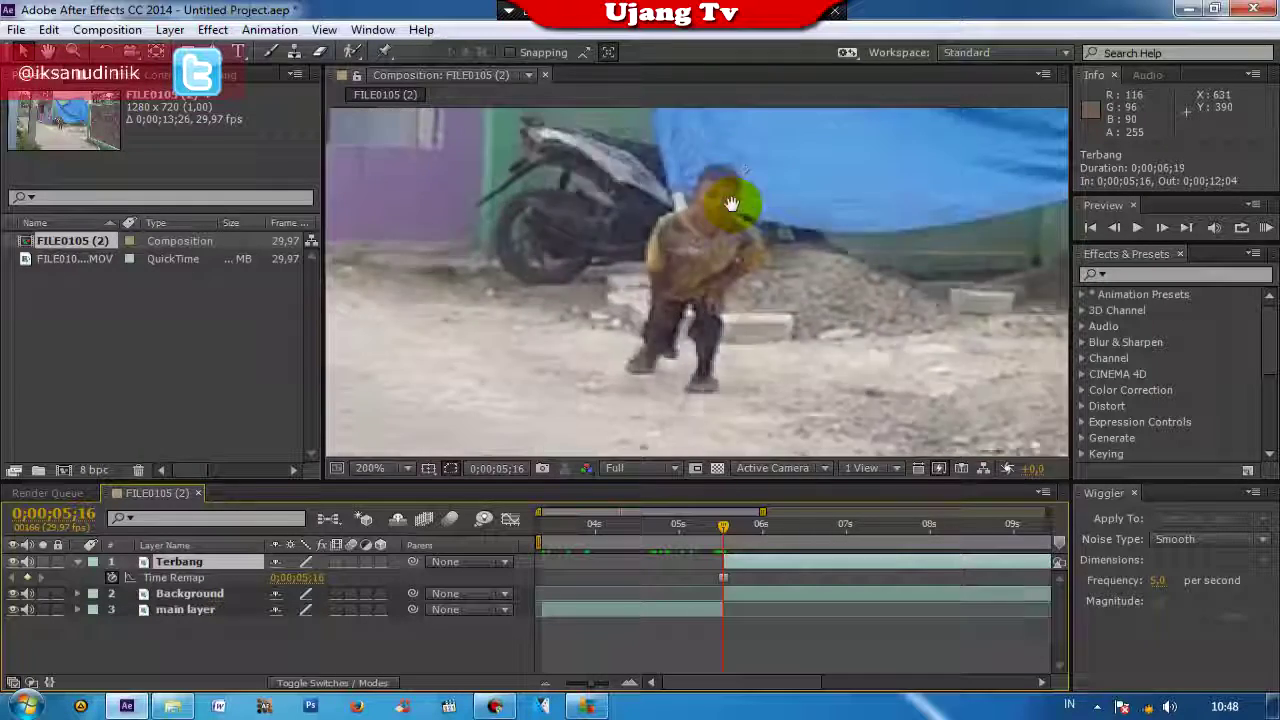
scroll(885, 256, "up", 1)
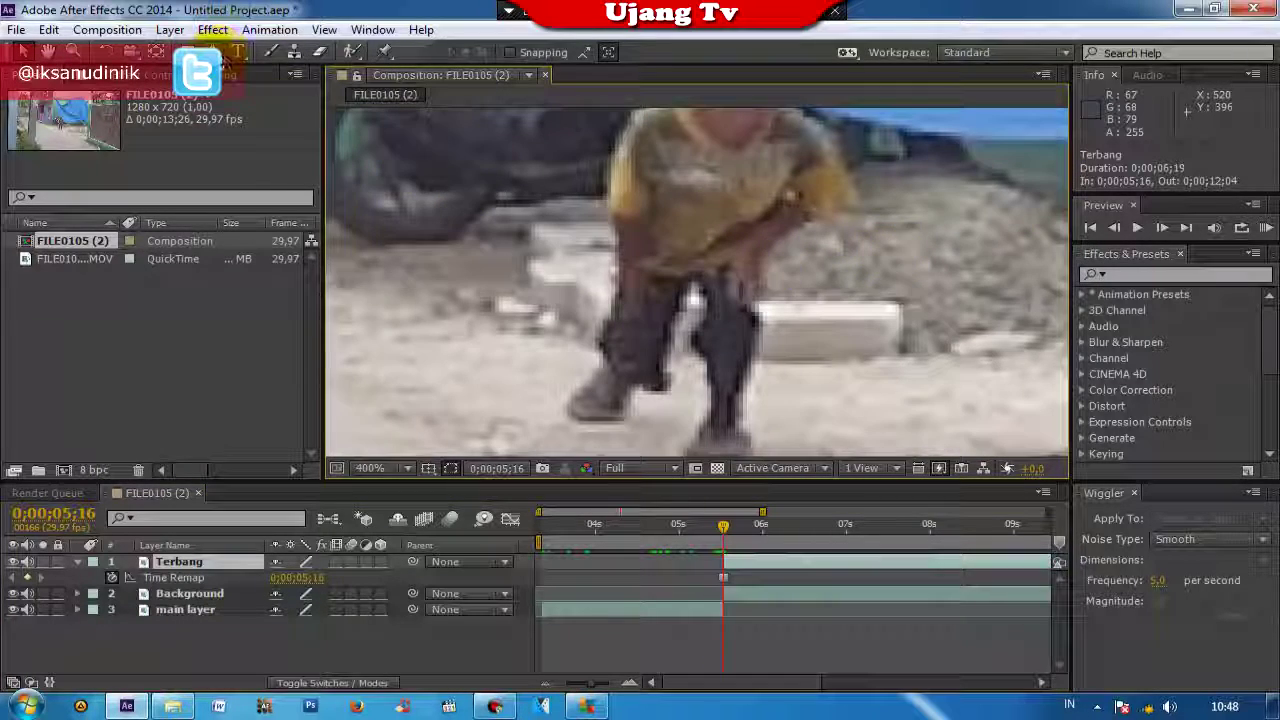
Step: With the Pen tool, start Mask 1 at the boy's foot and trace up his leg and side
left_click(214, 52)
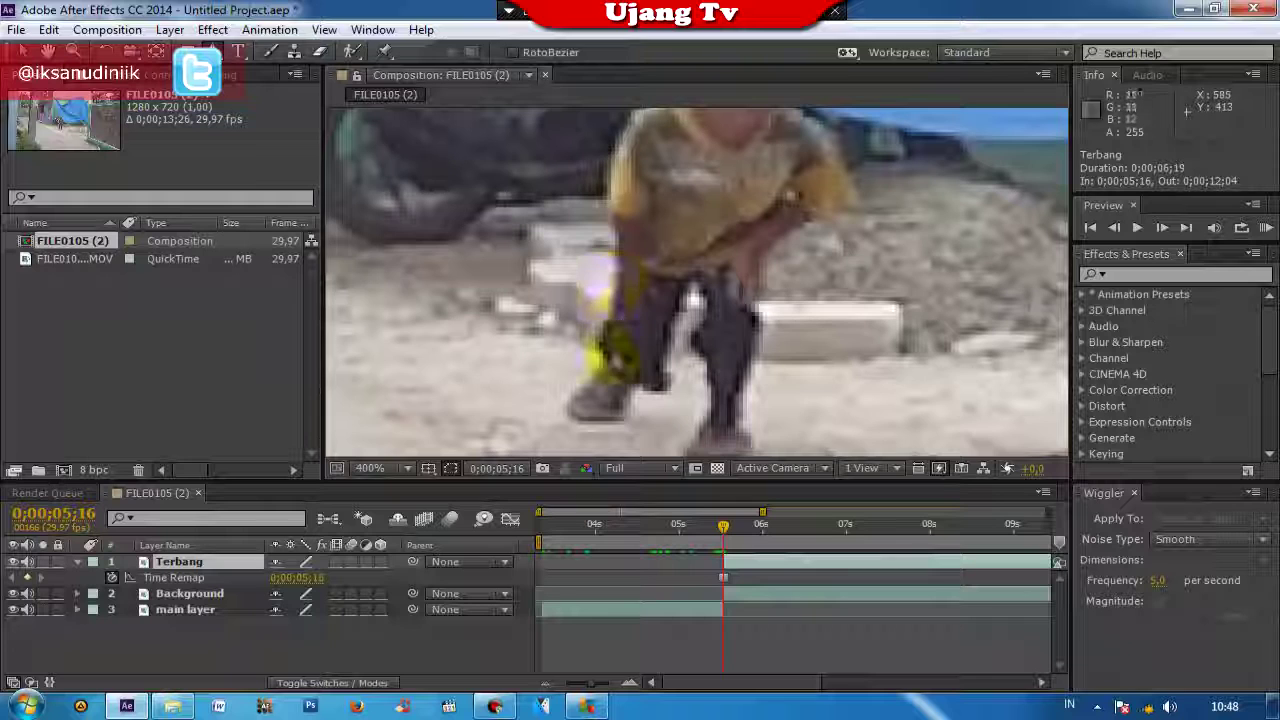
left_click(567, 406)
left_click(604, 358)
left_click(596, 342)
left_click(619, 294)
left_click(613, 208)
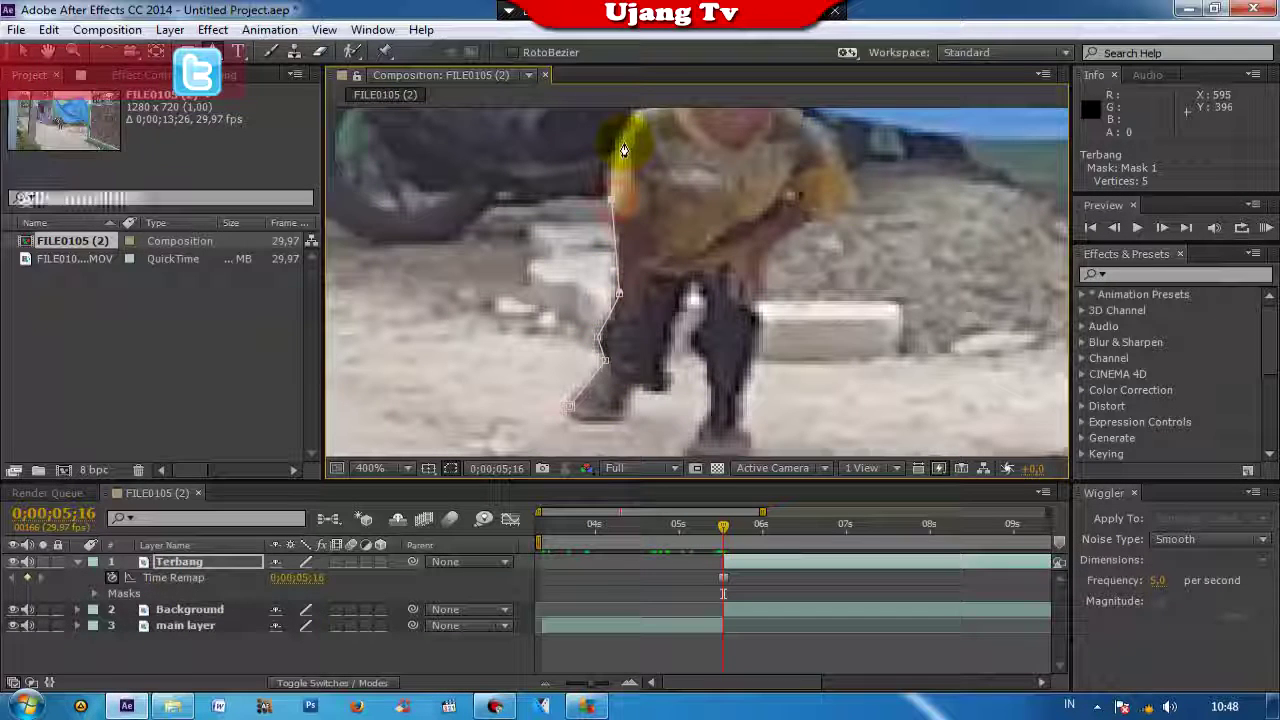
left_click(627, 140)
Step: Continue the mask around the boy's head and down the right side of his body
left_click_drag(594, 206, 497, 316)
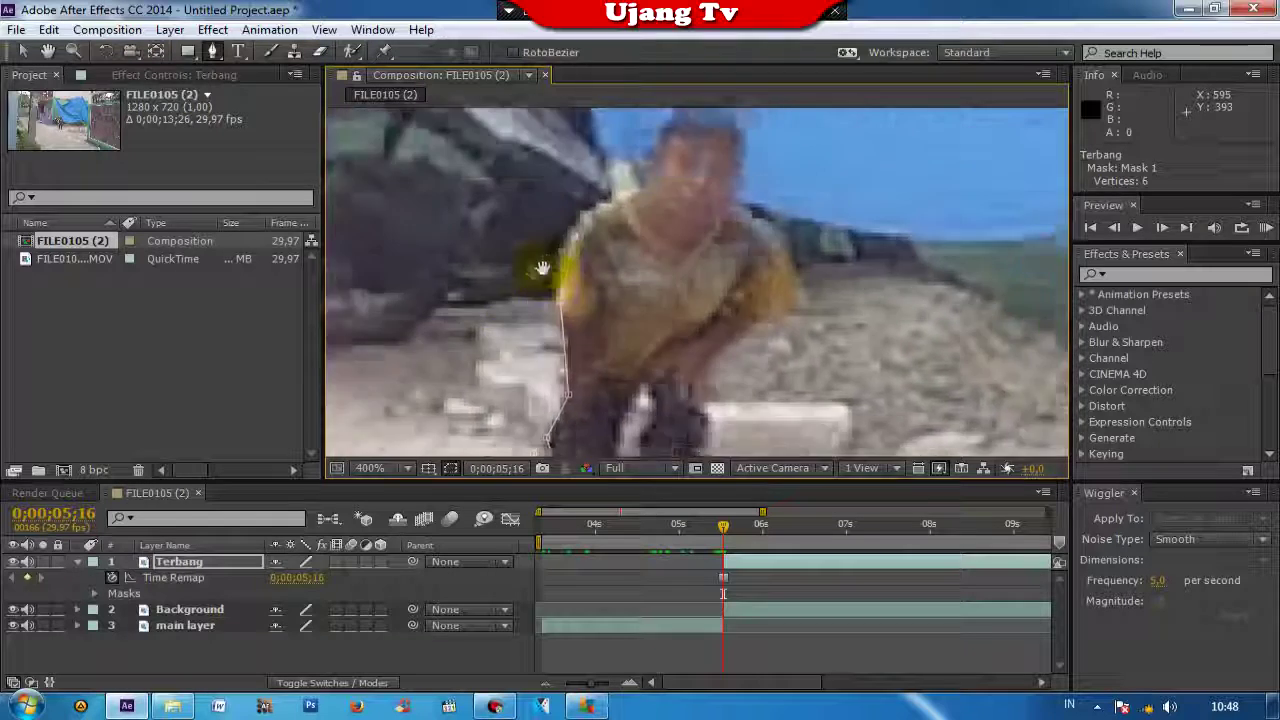
left_click(545, 214)
left_click(578, 232)
left_click(583, 190)
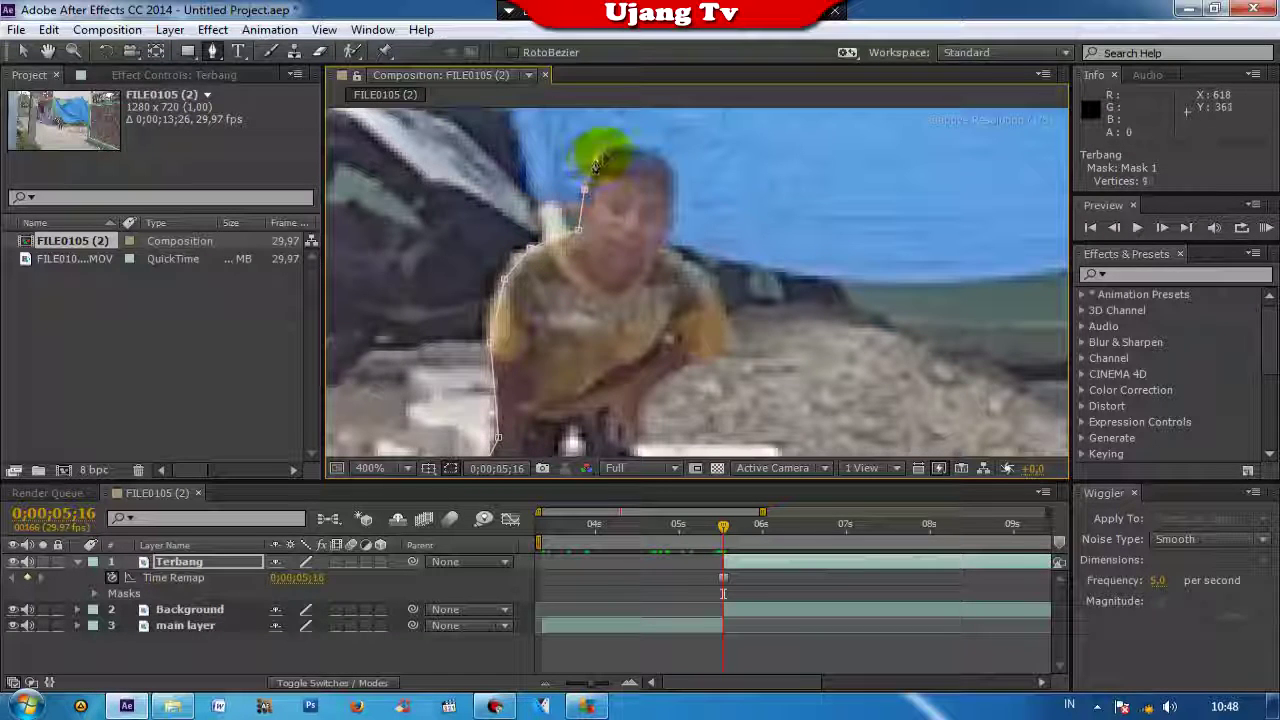
left_click(594, 158)
left_click(611, 148)
left_click(640, 149)
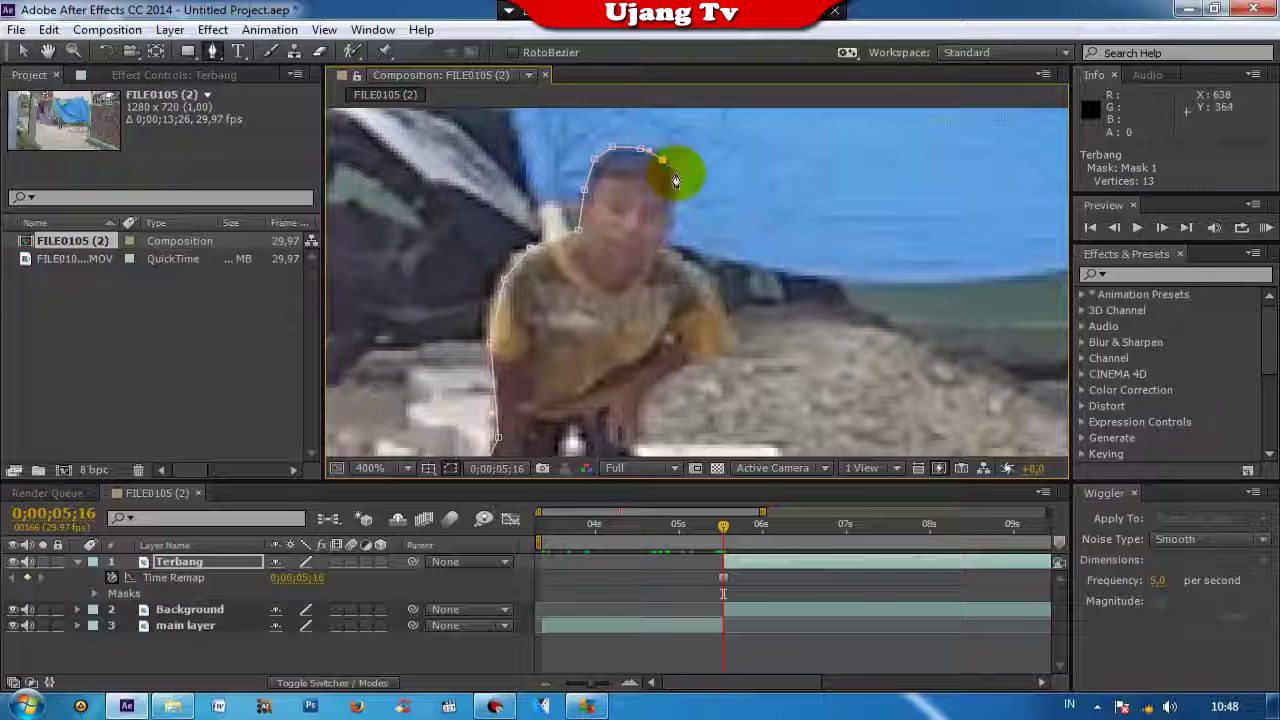
left_click(668, 212)
left_click(669, 221)
left_click(668, 242)
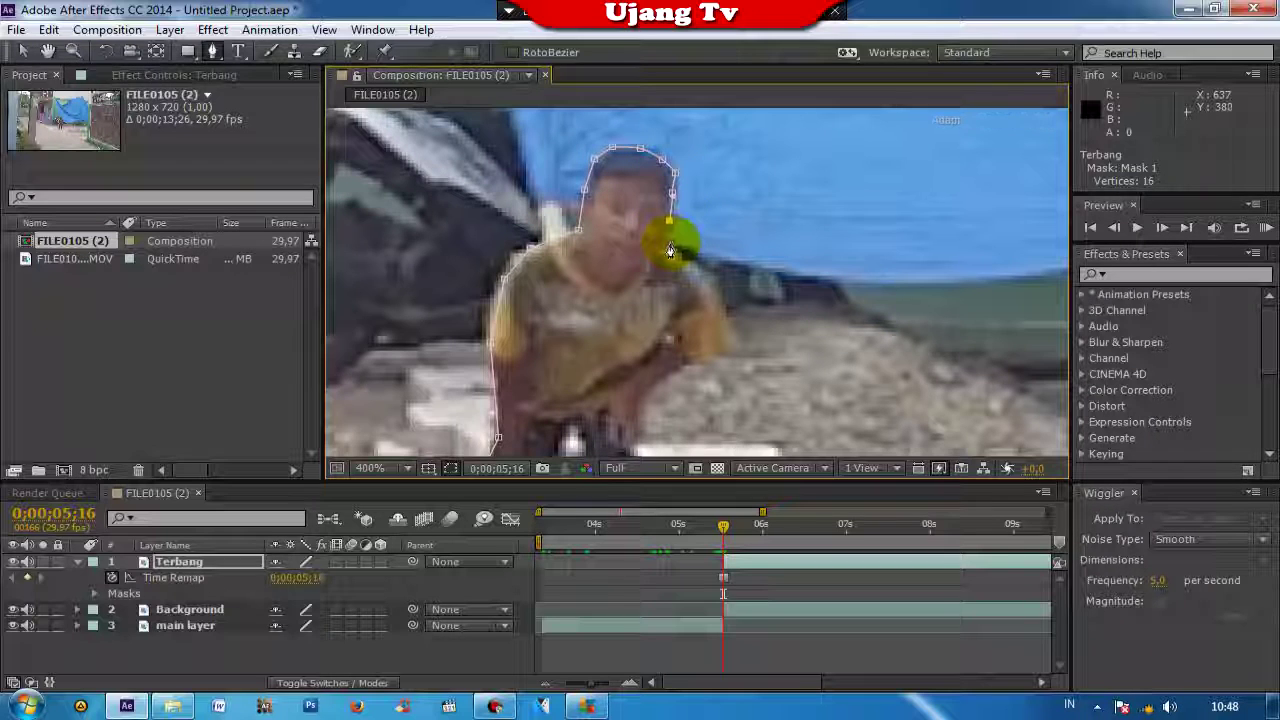
left_click(706, 275)
left_click(719, 312)
left_click(713, 348)
left_click(677, 366)
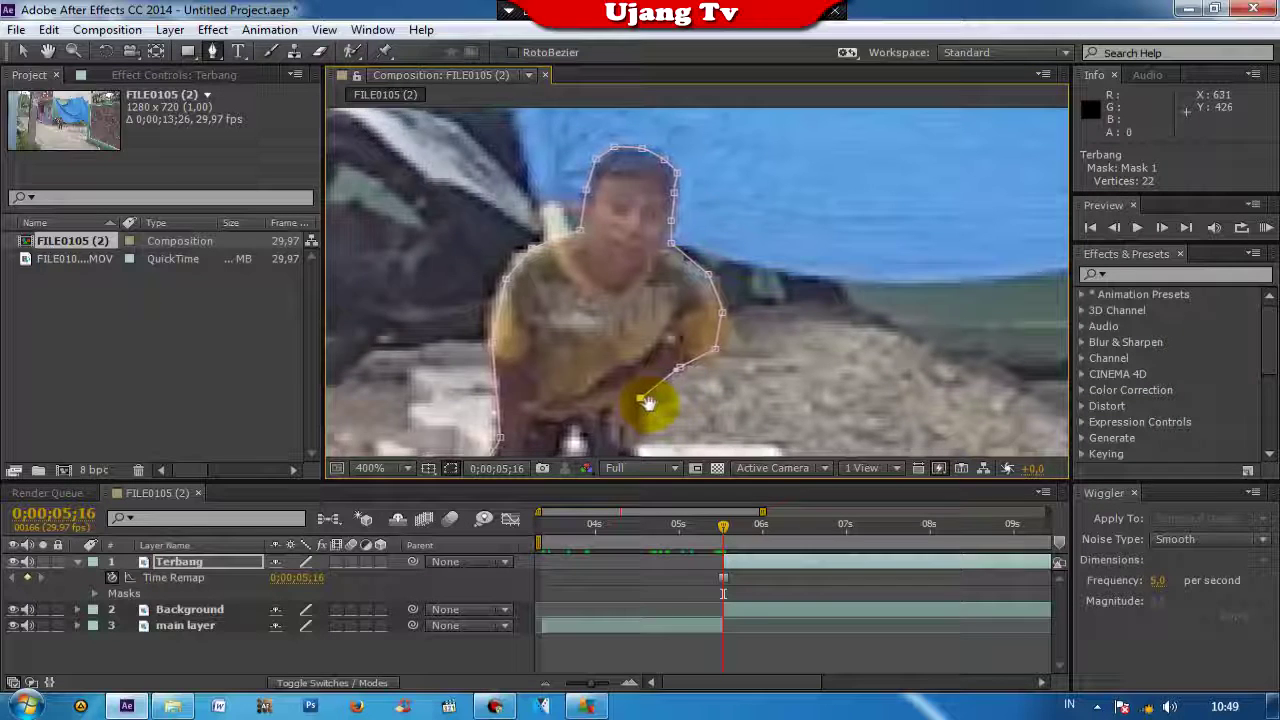
Step: Trace the mask down both legs and around the feet to complete the outline
left_click_drag(643, 403, 646, 207)
left_click(635, 243)
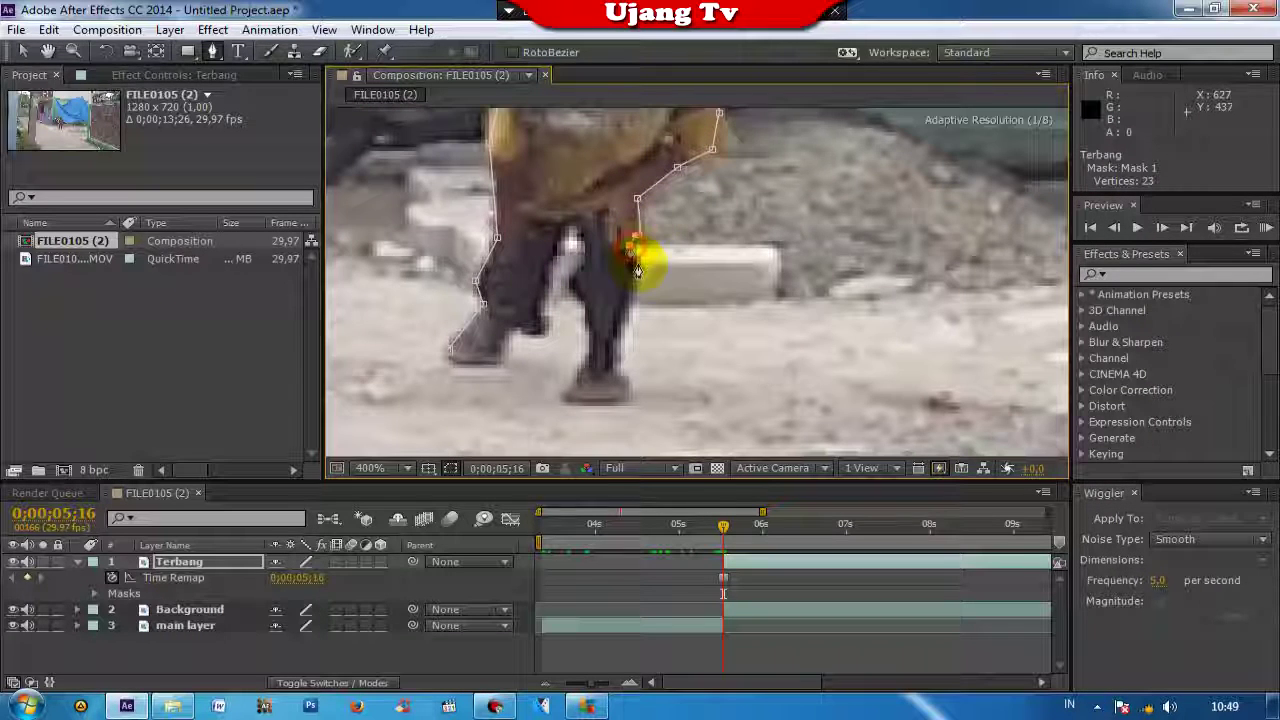
left_click(618, 348)
left_click(602, 376)
left_click(616, 408)
left_click(578, 398)
left_click(574, 372)
left_click(586, 325)
left_click(577, 287)
left_click(584, 245)
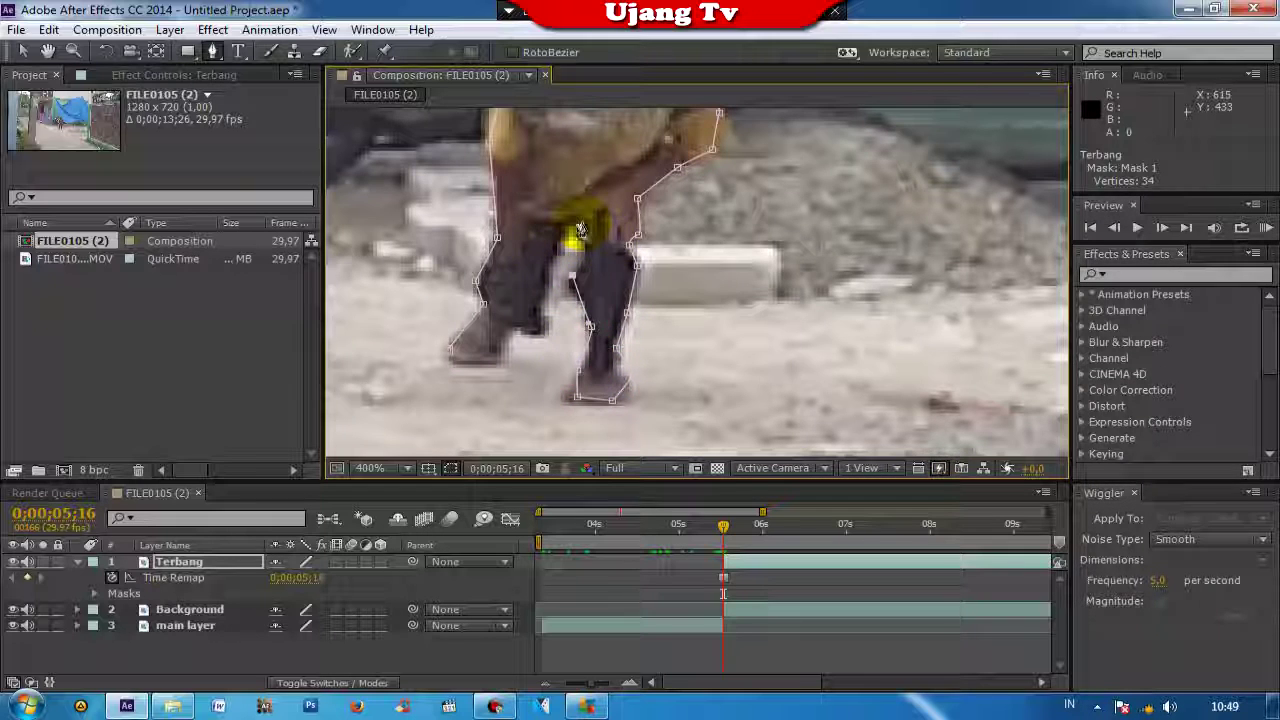
left_click(555, 243)
left_click(542, 292)
left_click(538, 315)
left_click(540, 328)
left_click(514, 322)
left_click(506, 345)
left_click(472, 372)
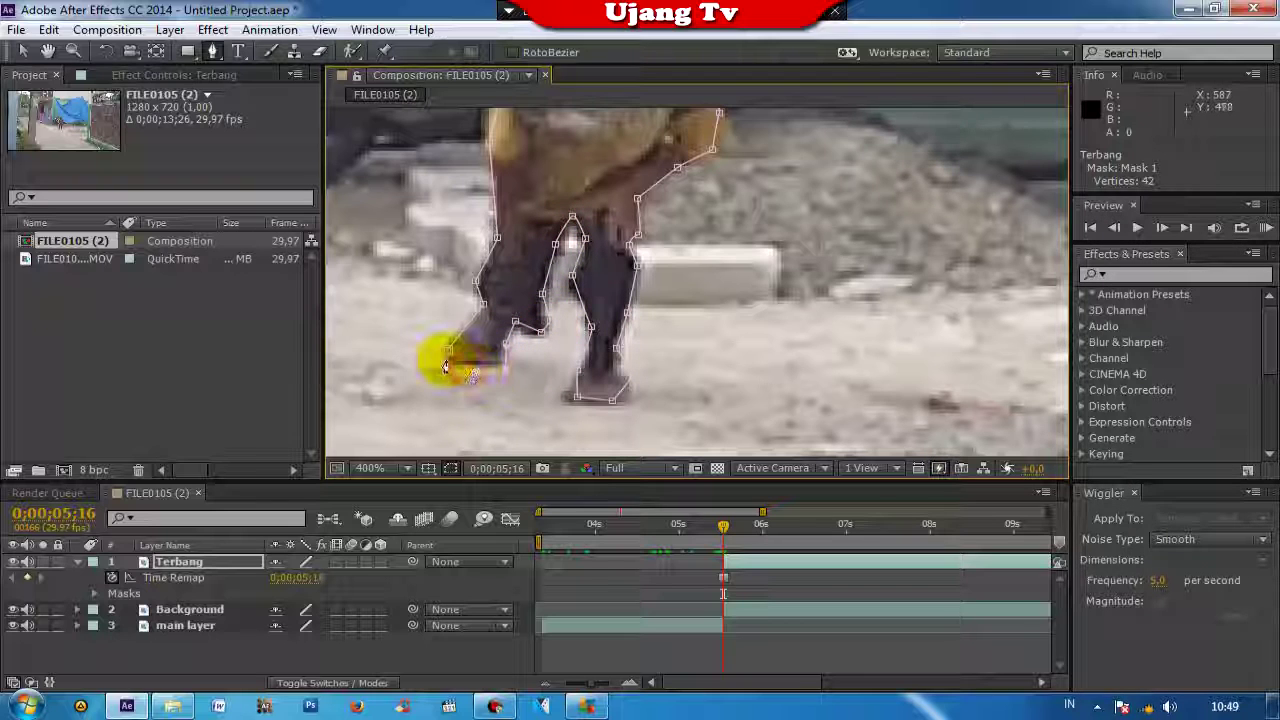
scroll(535, 316, "down", 2)
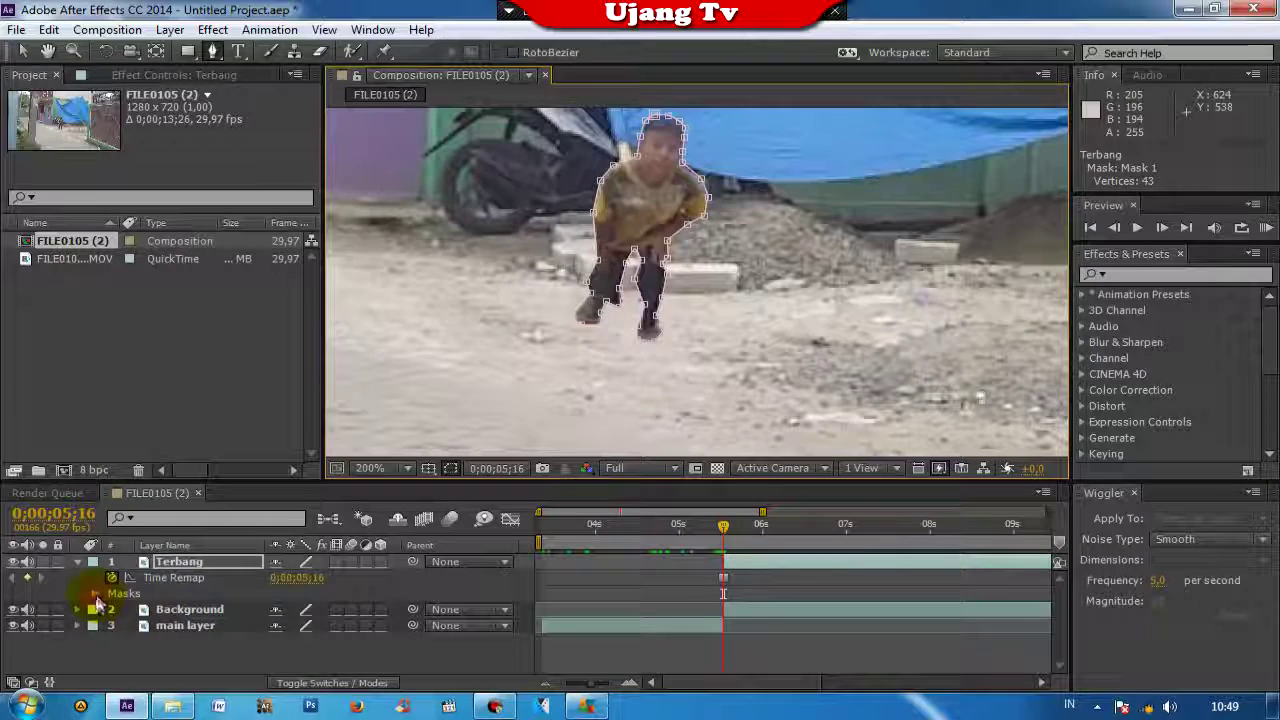
Step: Give Mask 1 on the Terbang layer a slight feather
left_click(95, 594)
left_click(112, 609)
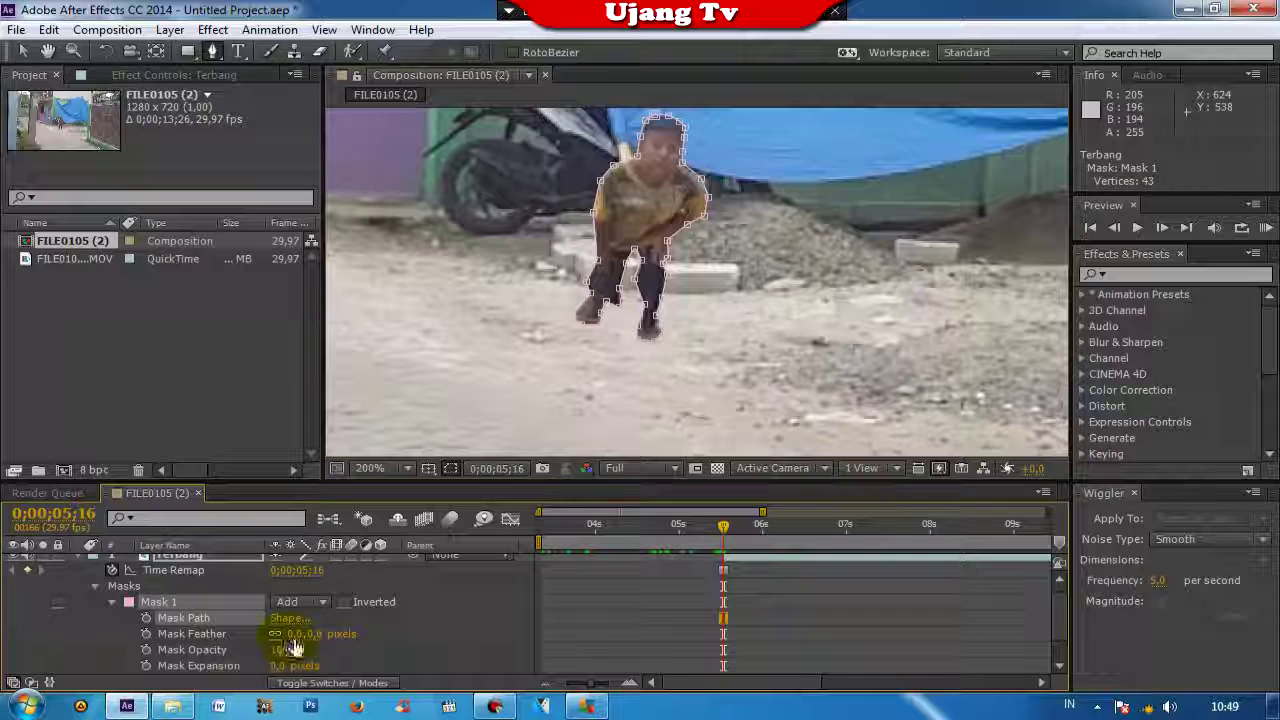
left_click_drag(292, 634, 300, 640)
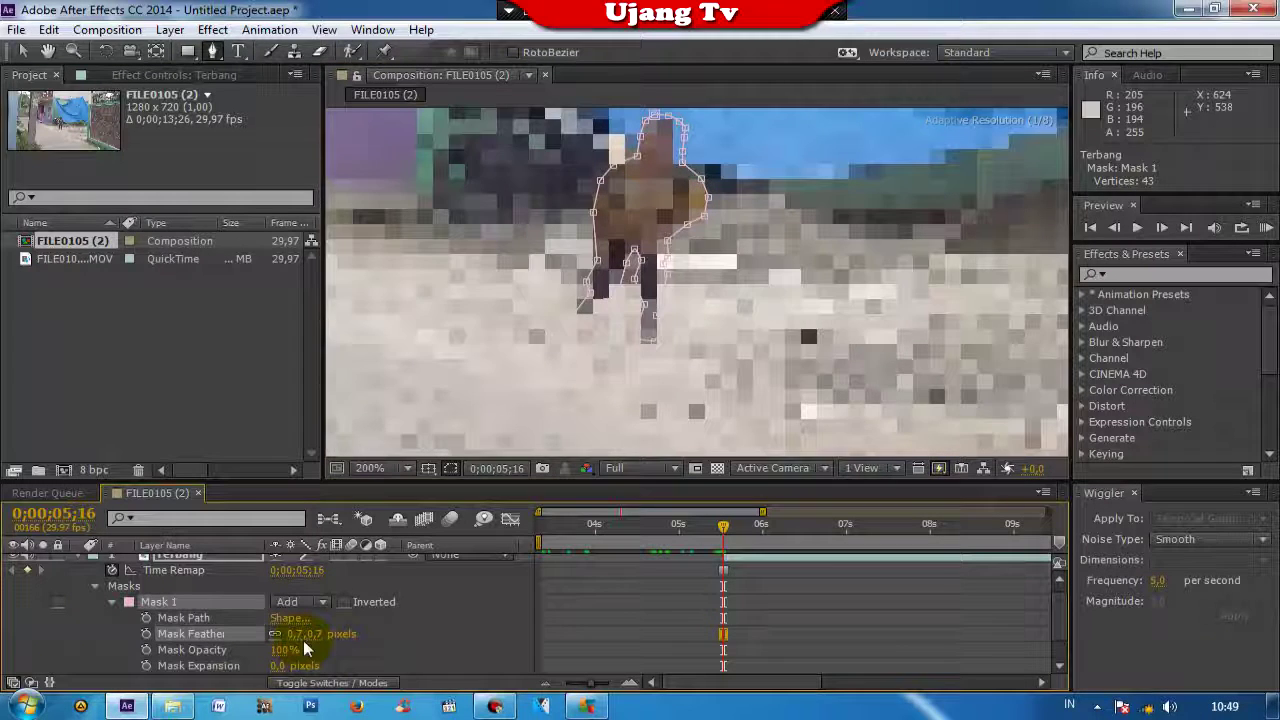
left_click_drag(761, 512, 766, 512)
left_click(75, 555)
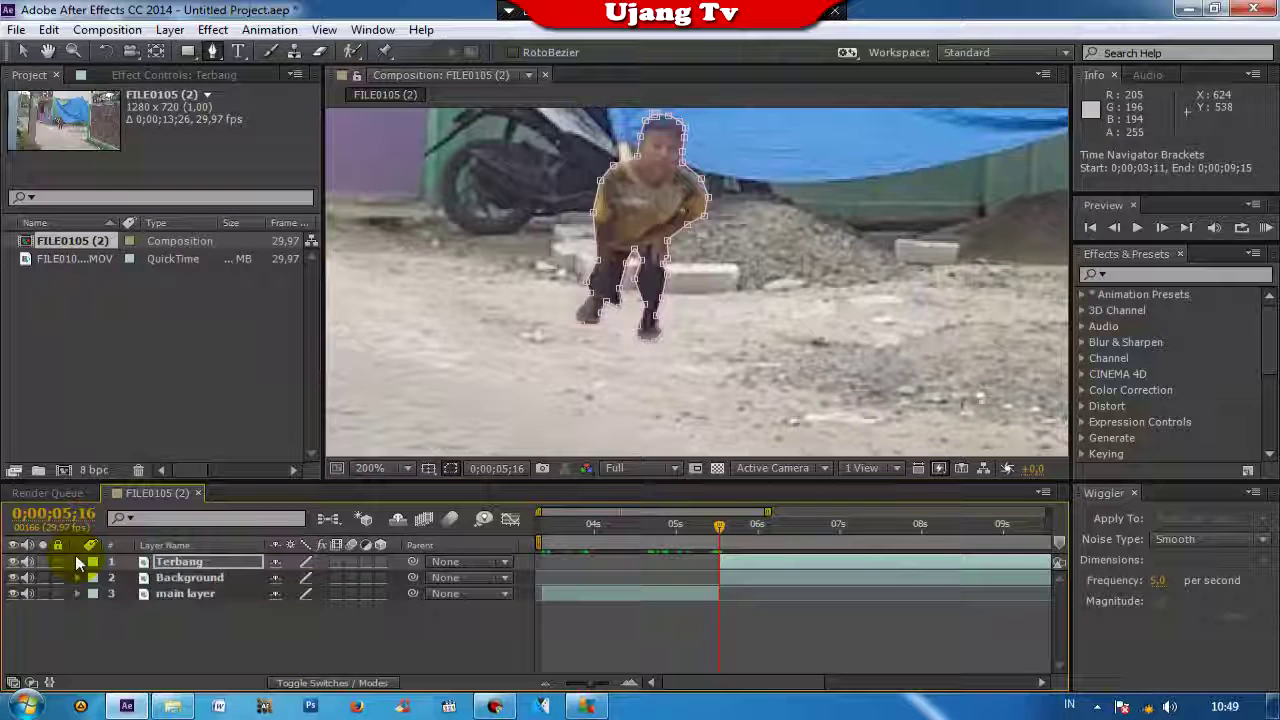
Step: Set the viewer magnification to 100% and select the Terbang layer
left_click(407, 468)
left_click(421, 152)
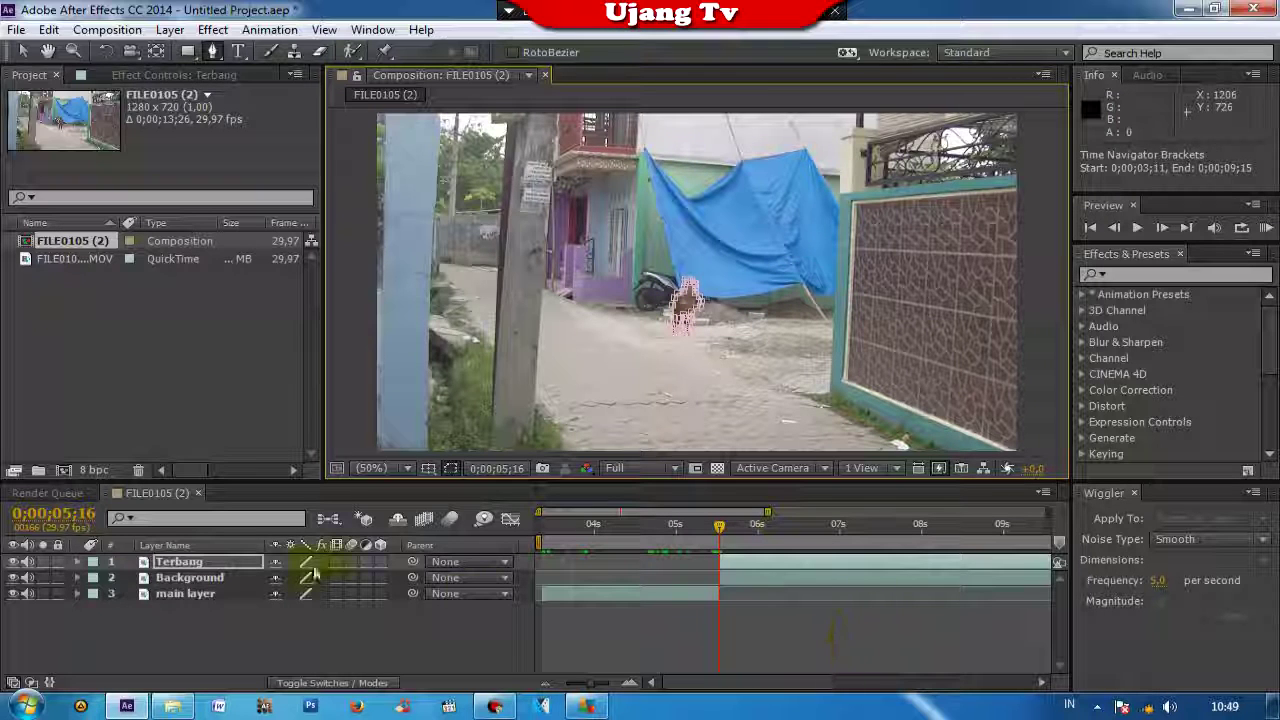
left_click(172, 564)
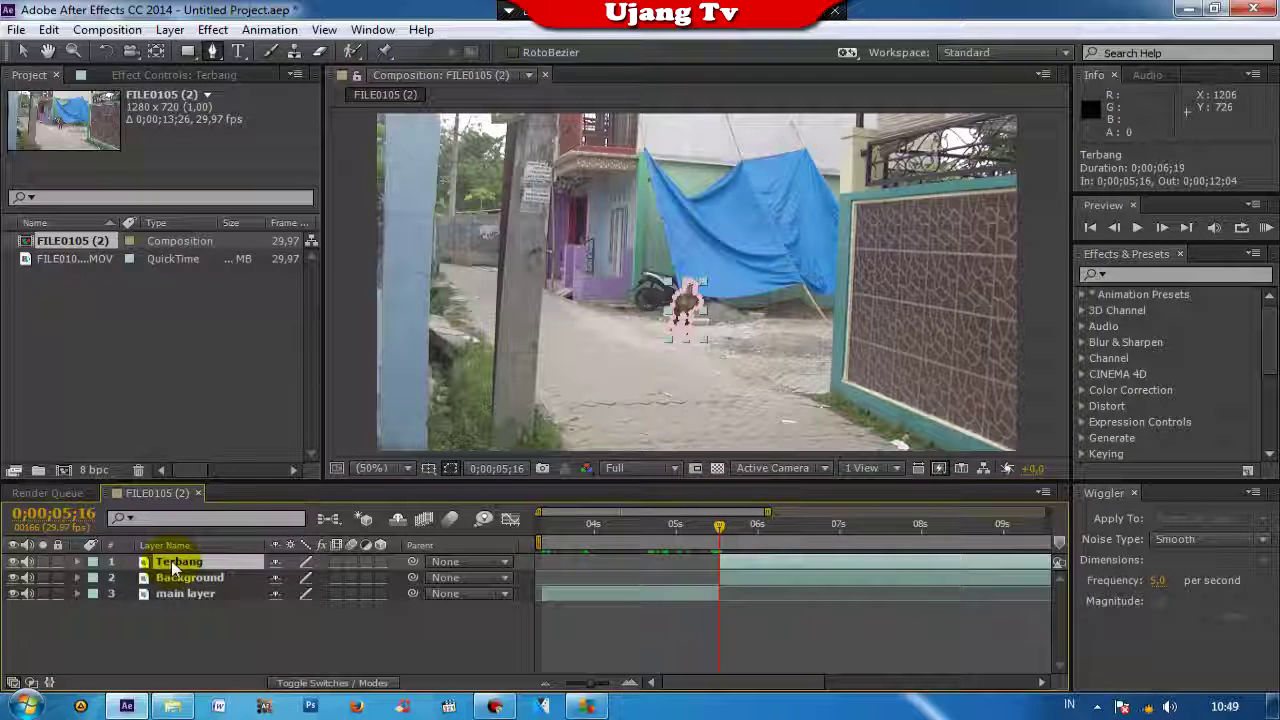
Step: Show Terbang's Position and set a starting keyframe at 0;00;05;16, then move to 0;00;05;23
key("p")
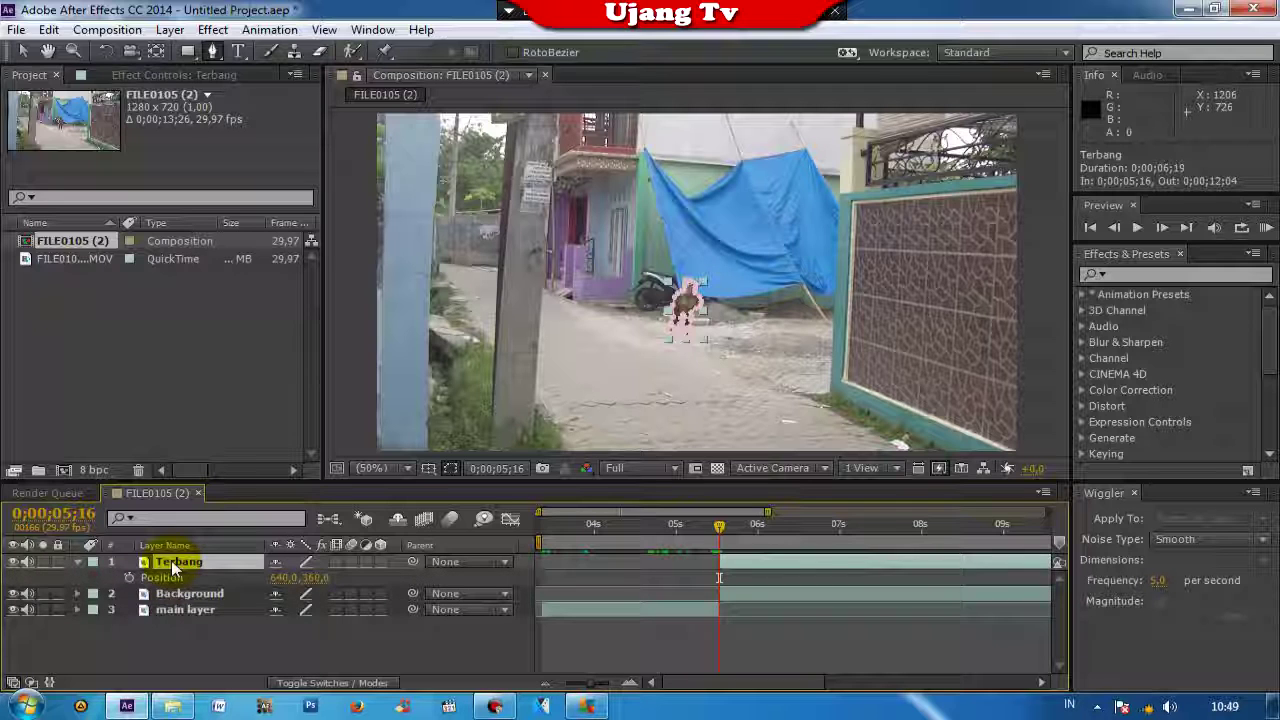
left_click(130, 580)
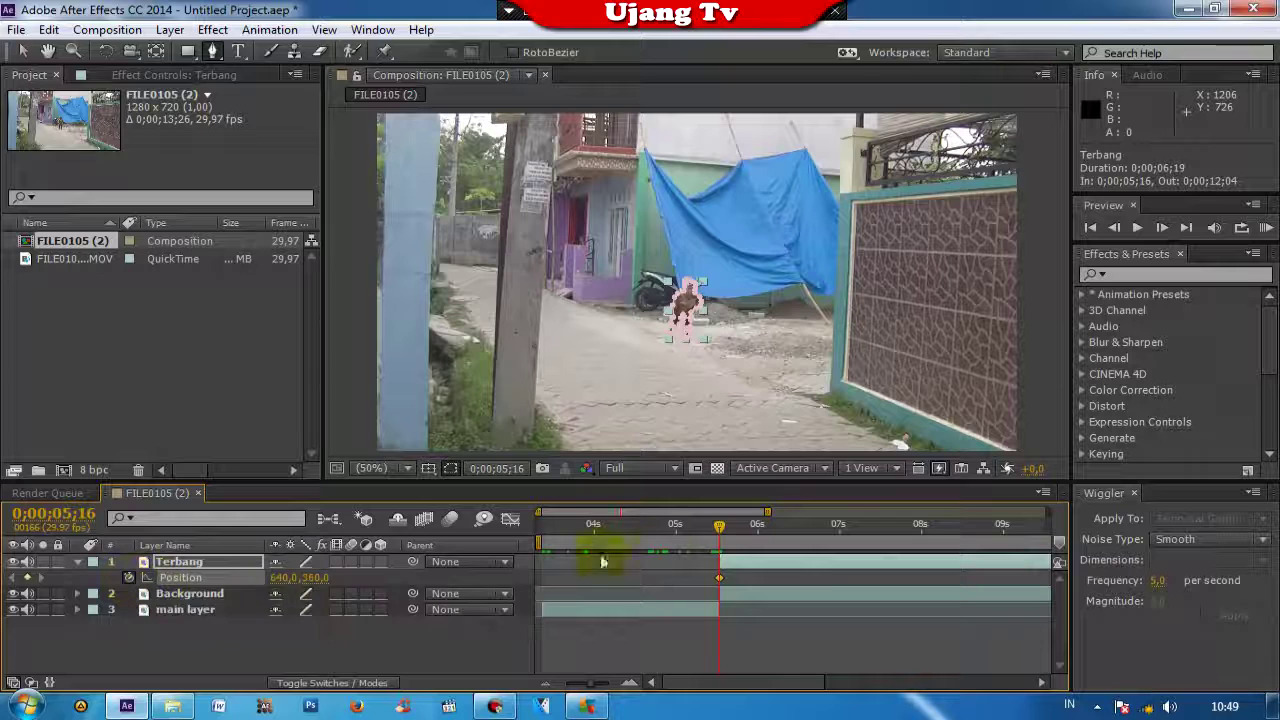
left_click(1164, 228)
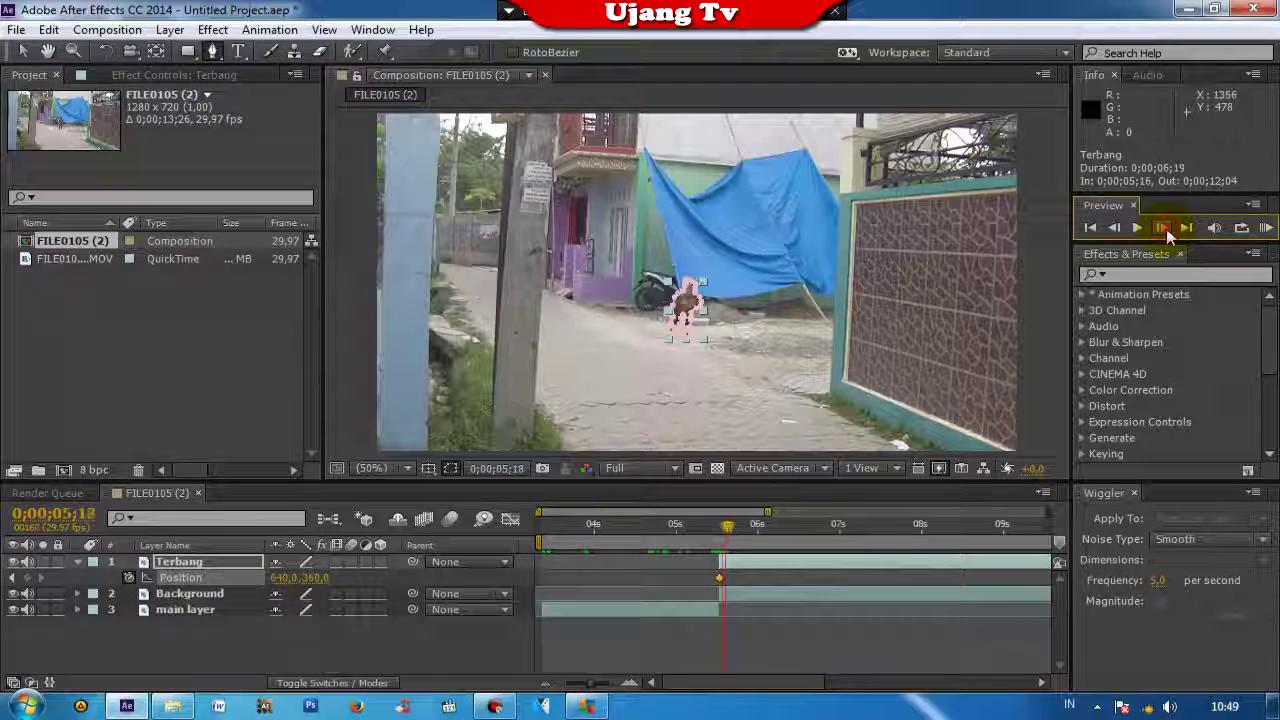
left_click(1166, 229)
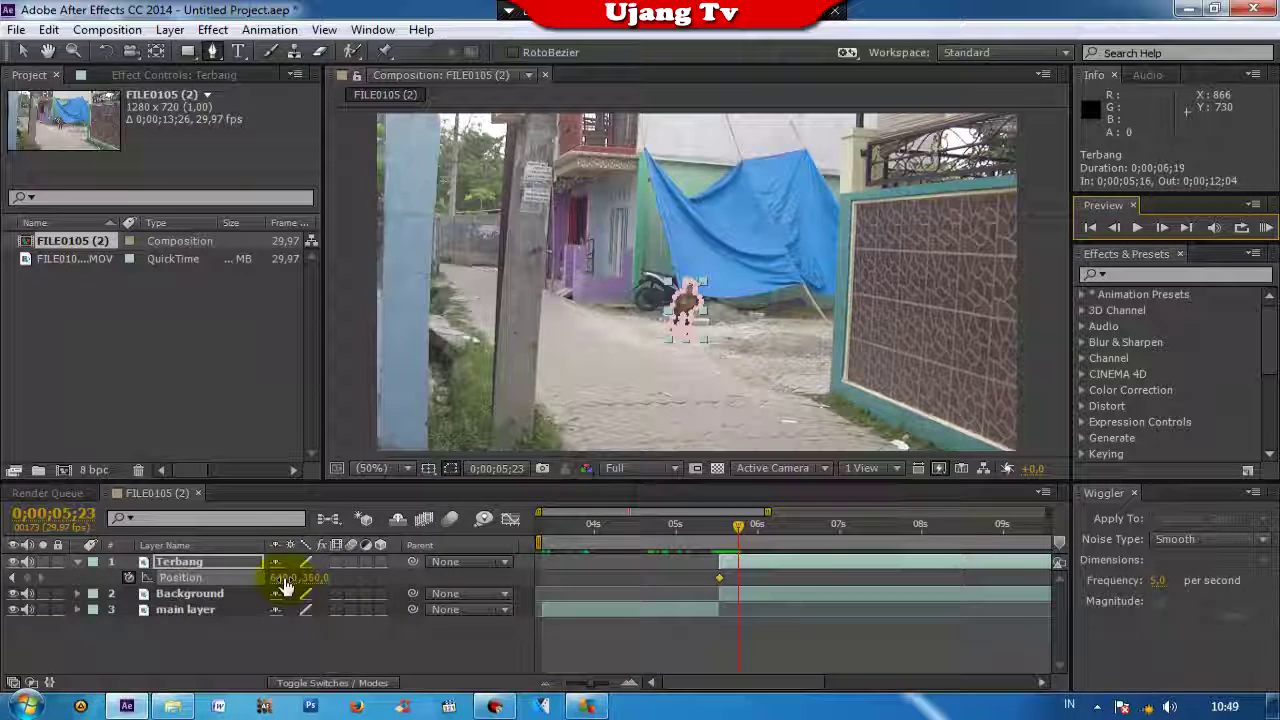
Step: Raise the boy above the top of the frame to about 667, -135 at 0;00;05;23
left_click_drag(281, 582, 287, 590)
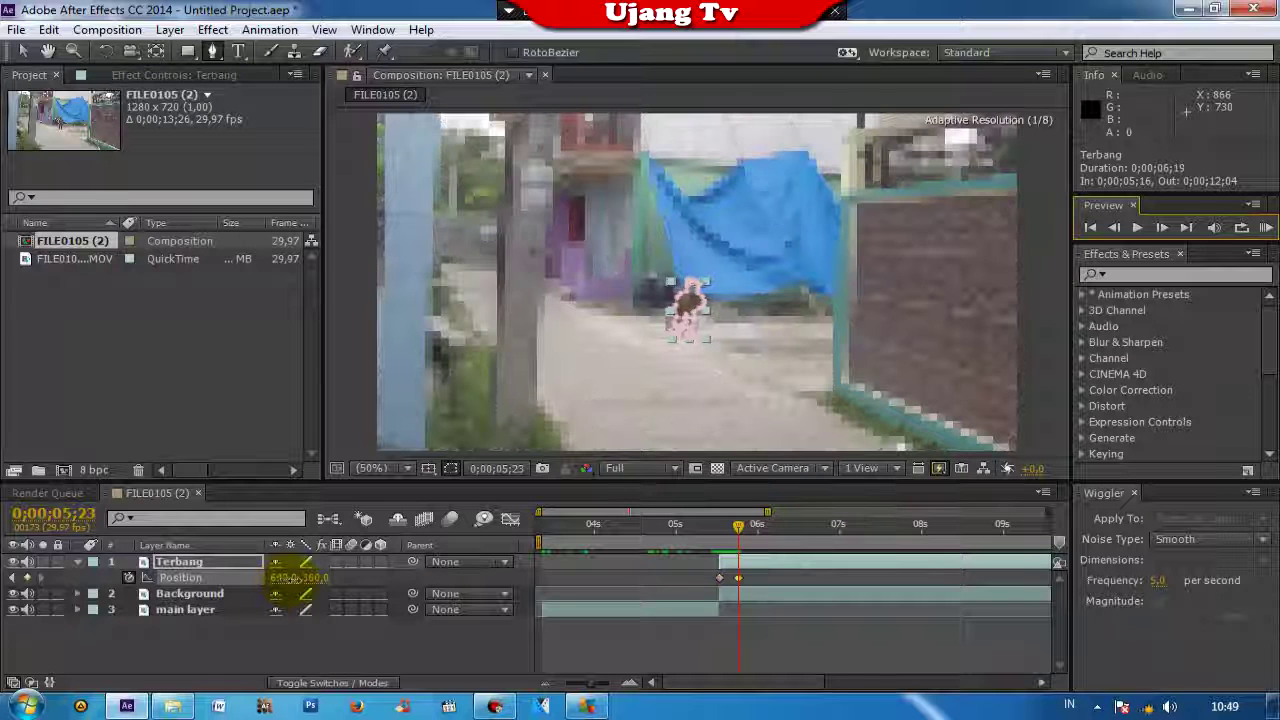
key("ctrl+z")
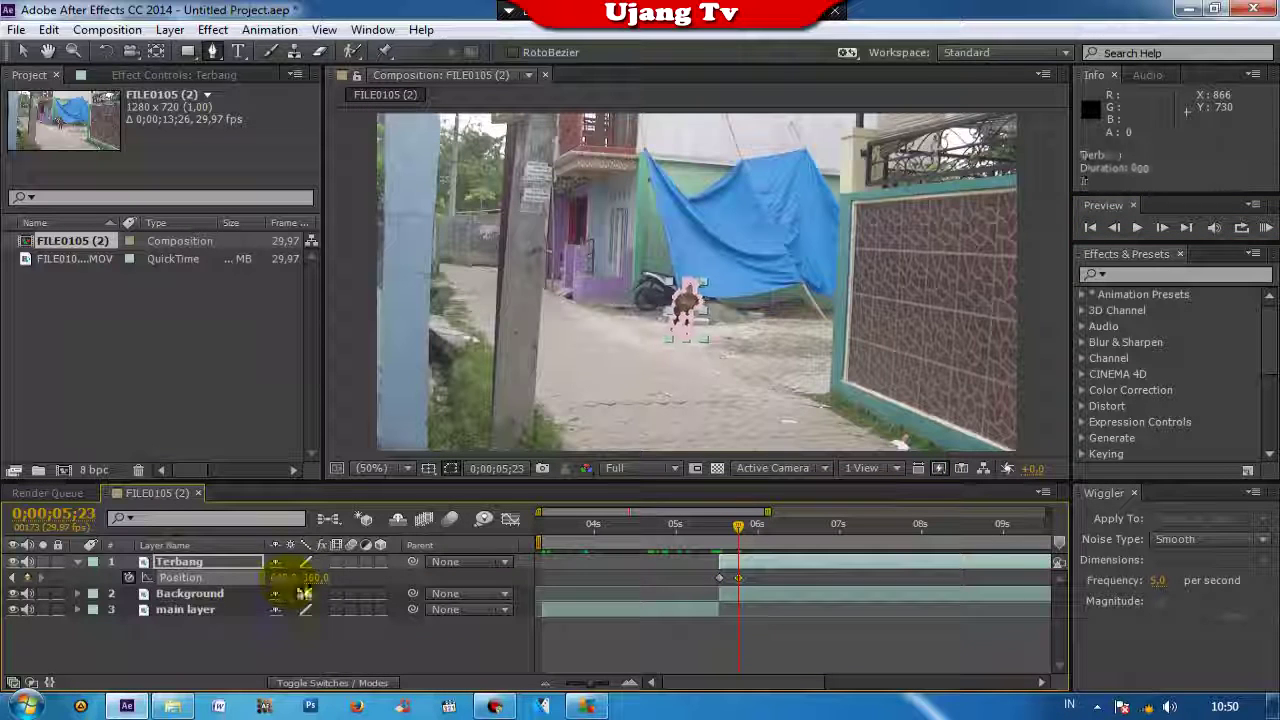
left_click_drag(313, 585, 6, 544)
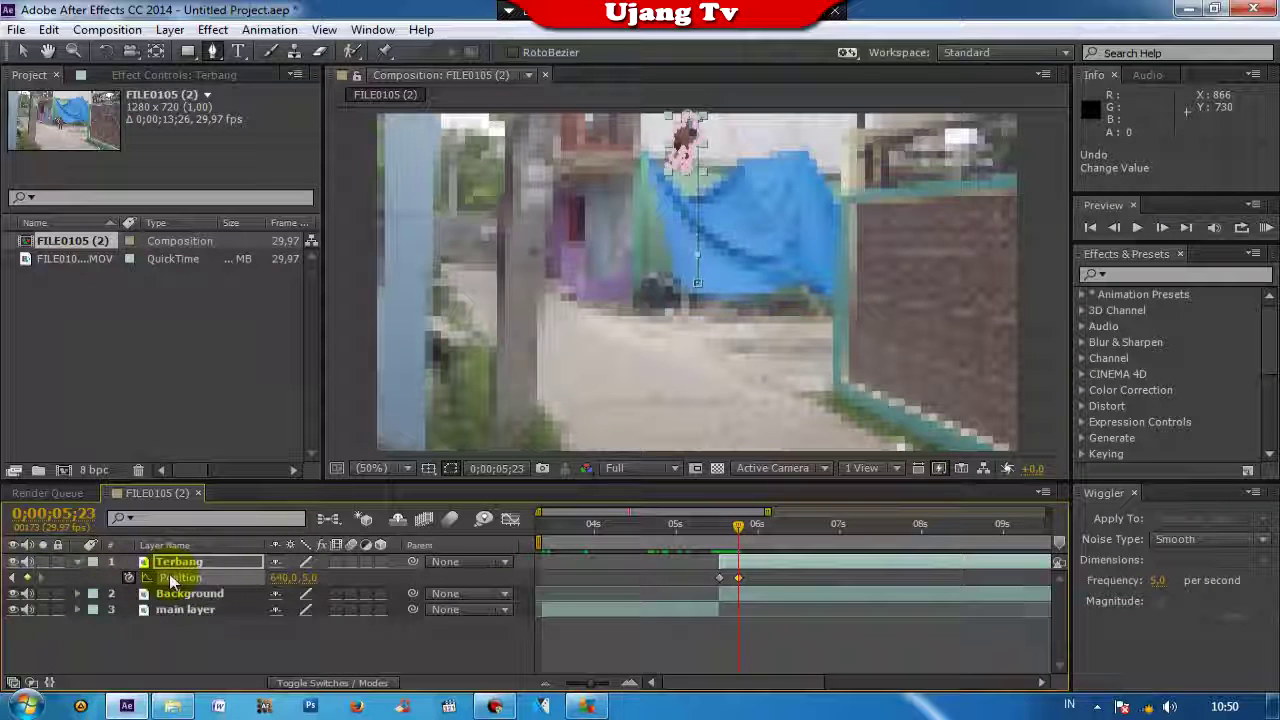
left_click_drag(313, 585, 190, 566)
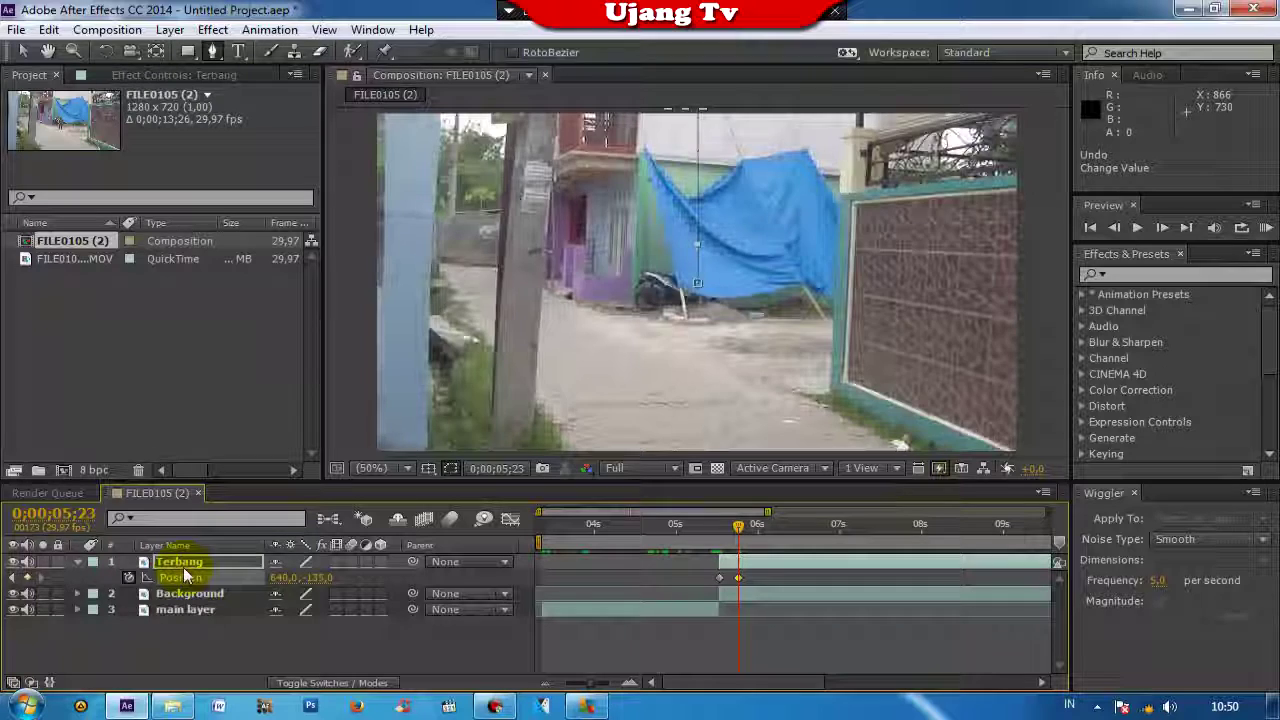
left_click_drag(287, 587, 303, 583)
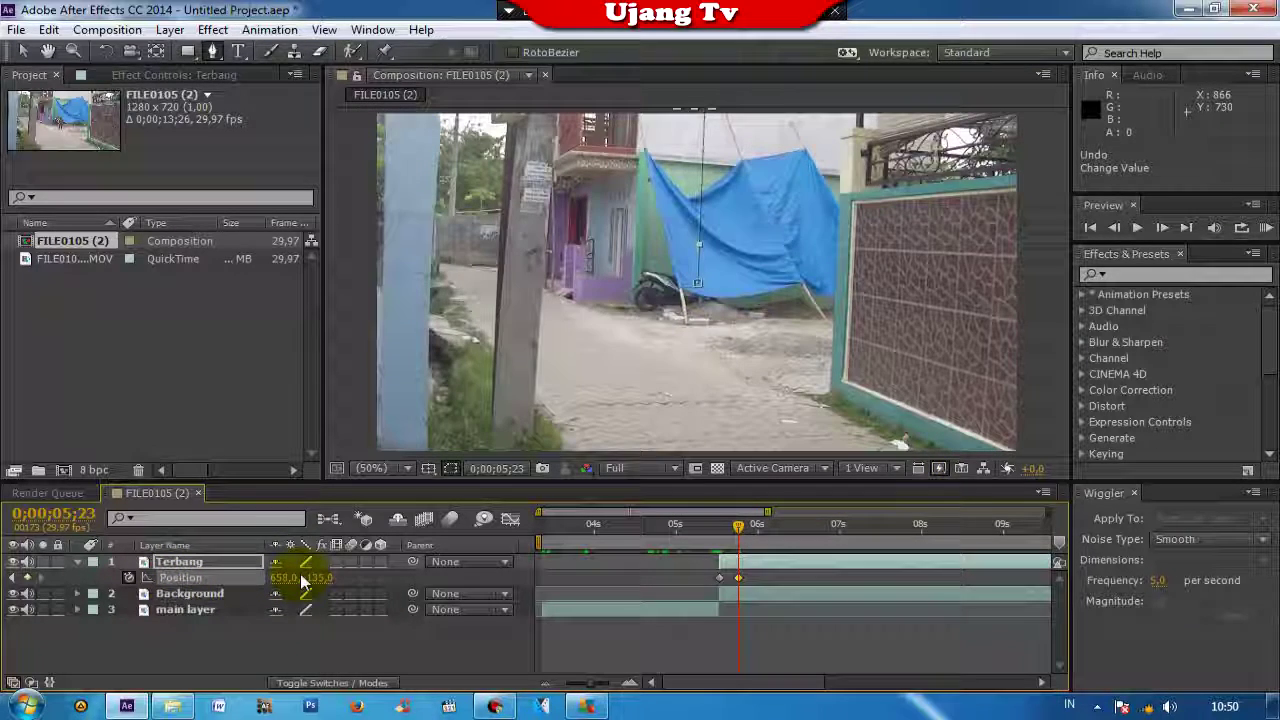
left_click_drag(297, 580, 297, 585)
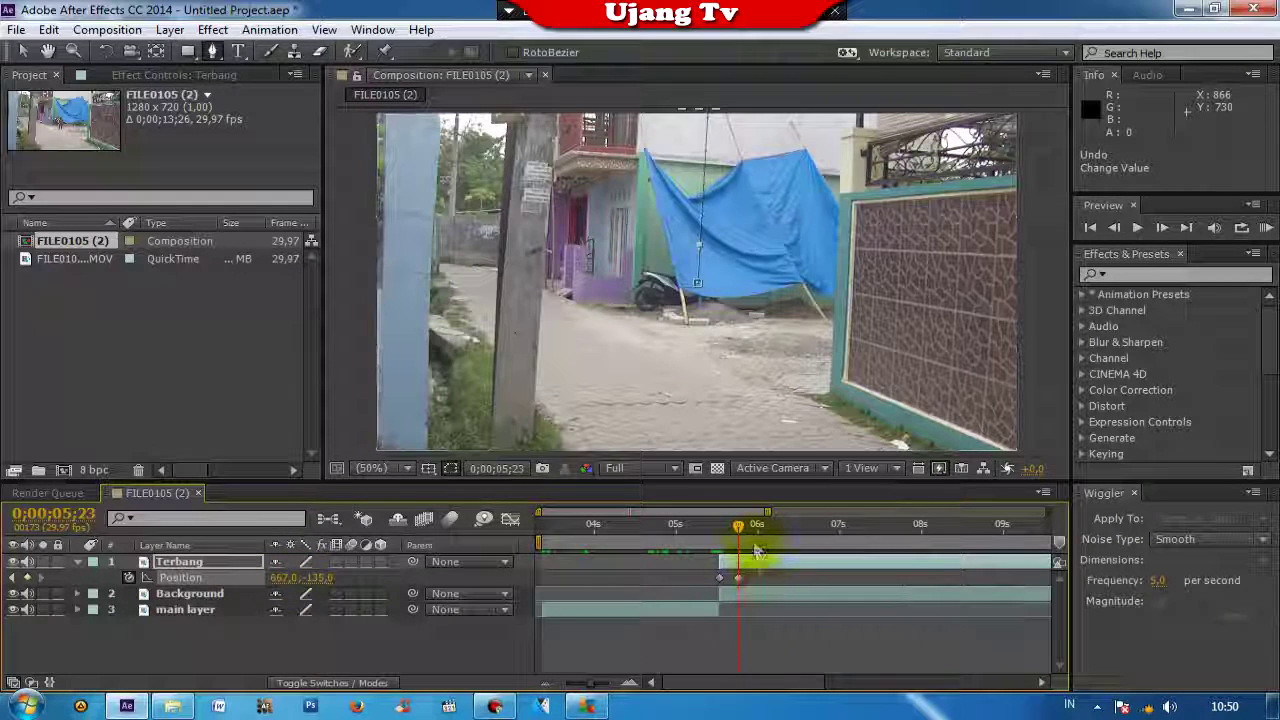
mouse_move(738, 526)
left_mouse_down()
mouse_move(708, 537)
mouse_move(752, 540)
mouse_move(708, 537)
left_mouse_up()
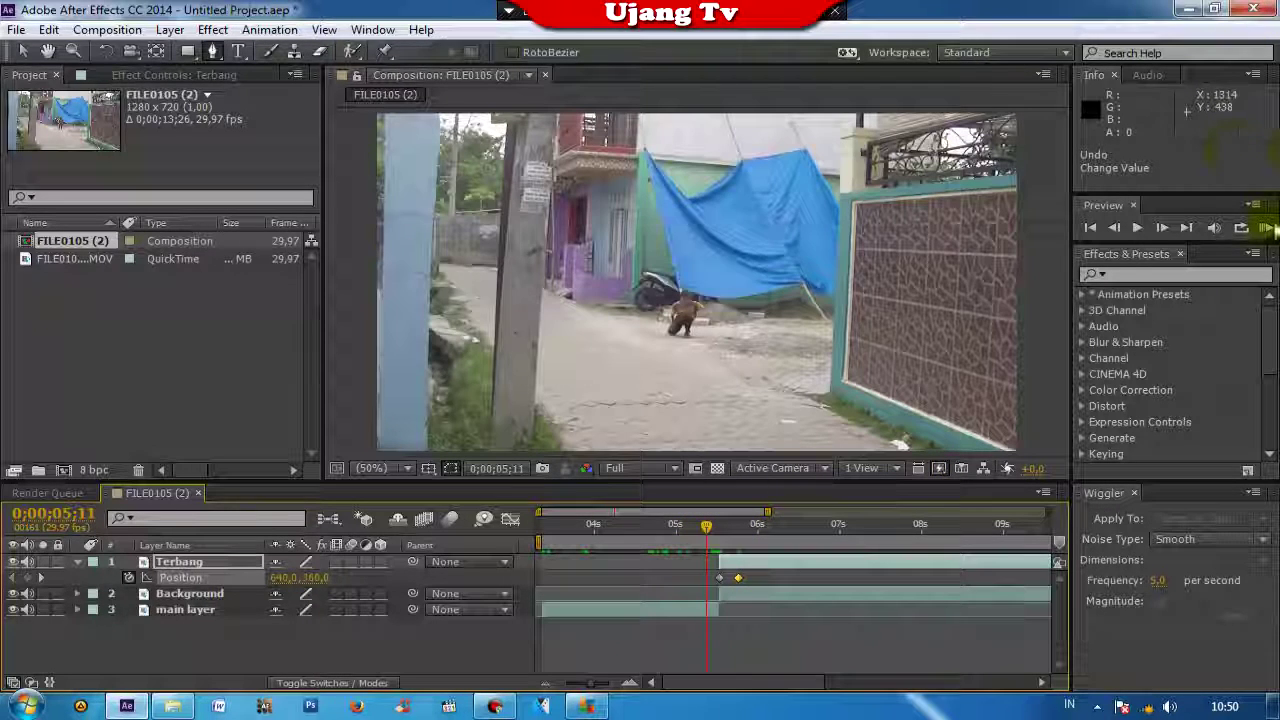
left_click(1271, 229)
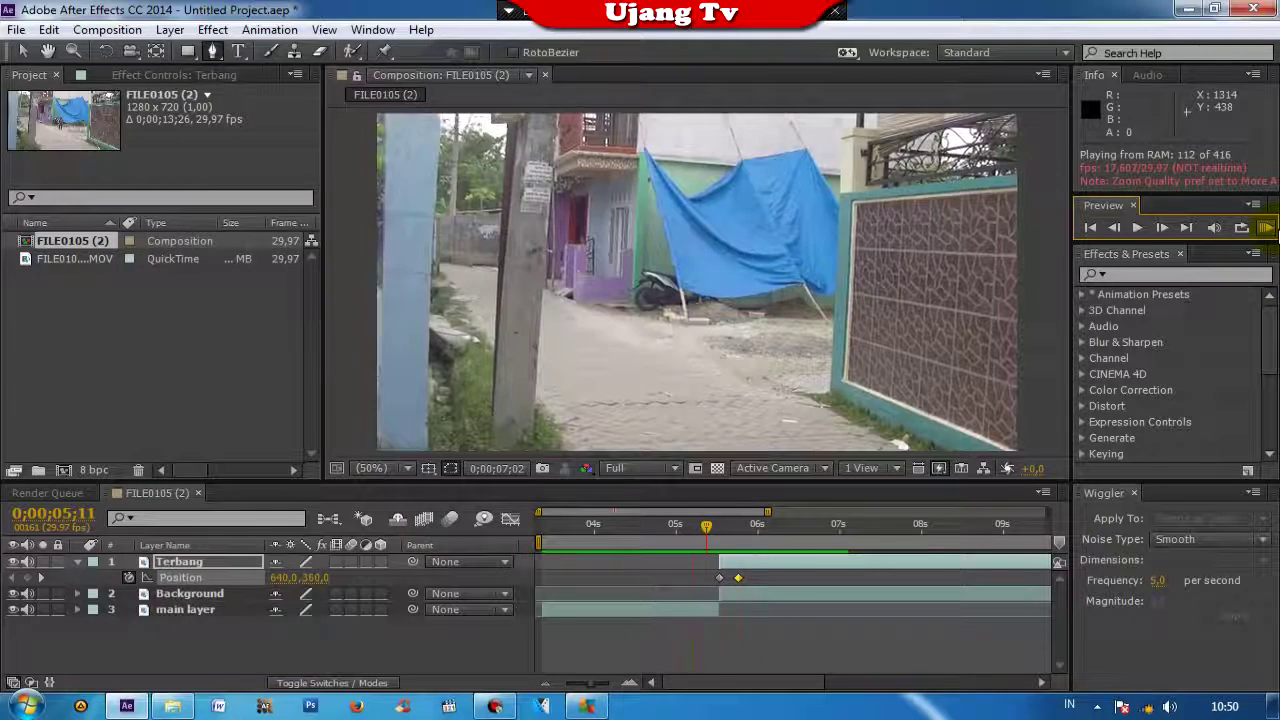
left_click(707, 527)
left_click_drag(716, 535, 730, 527)
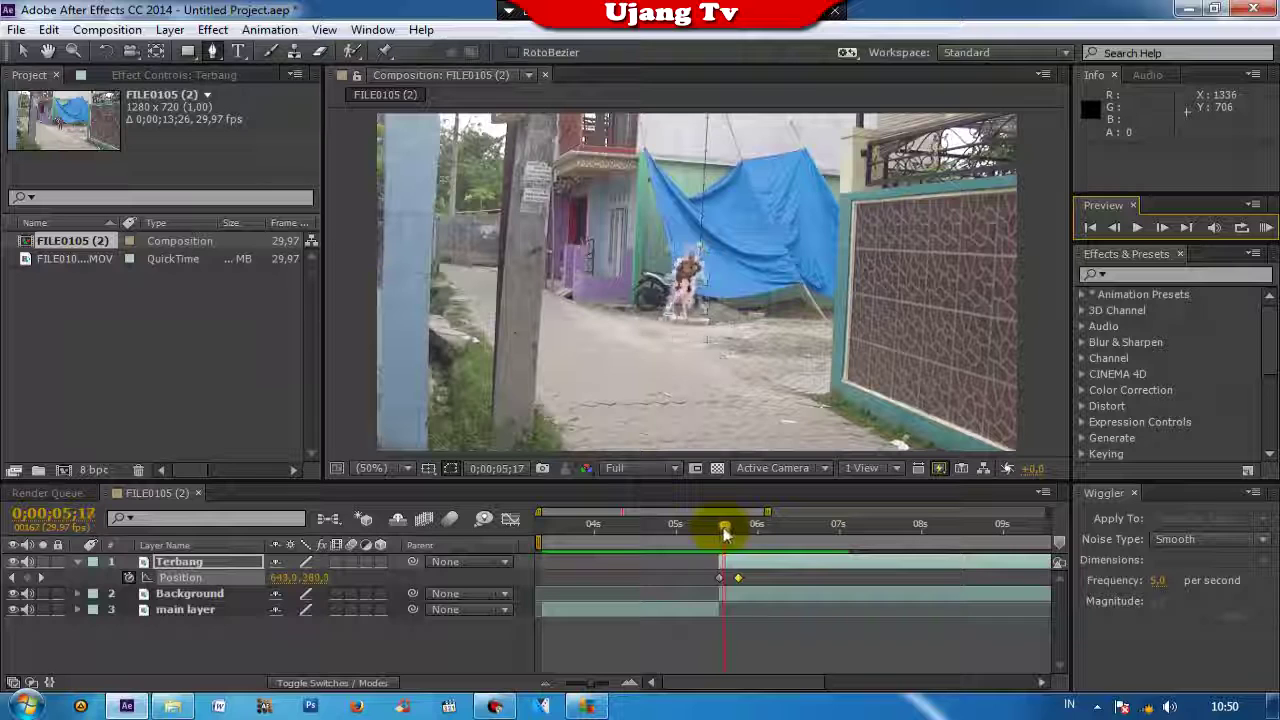
left_click(730, 597)
mouse_move(730, 527)
left_mouse_down()
mouse_move(716, 535)
mouse_move(728, 533)
left_mouse_up()
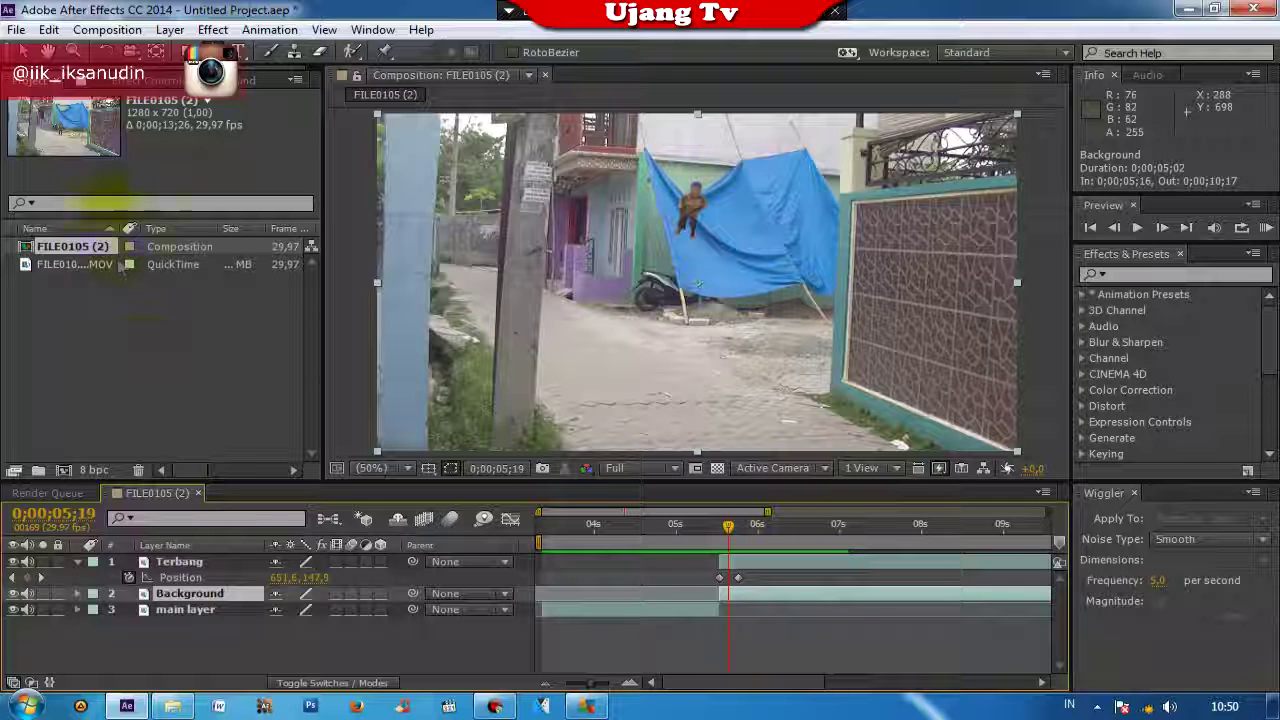
left_click(23, 52)
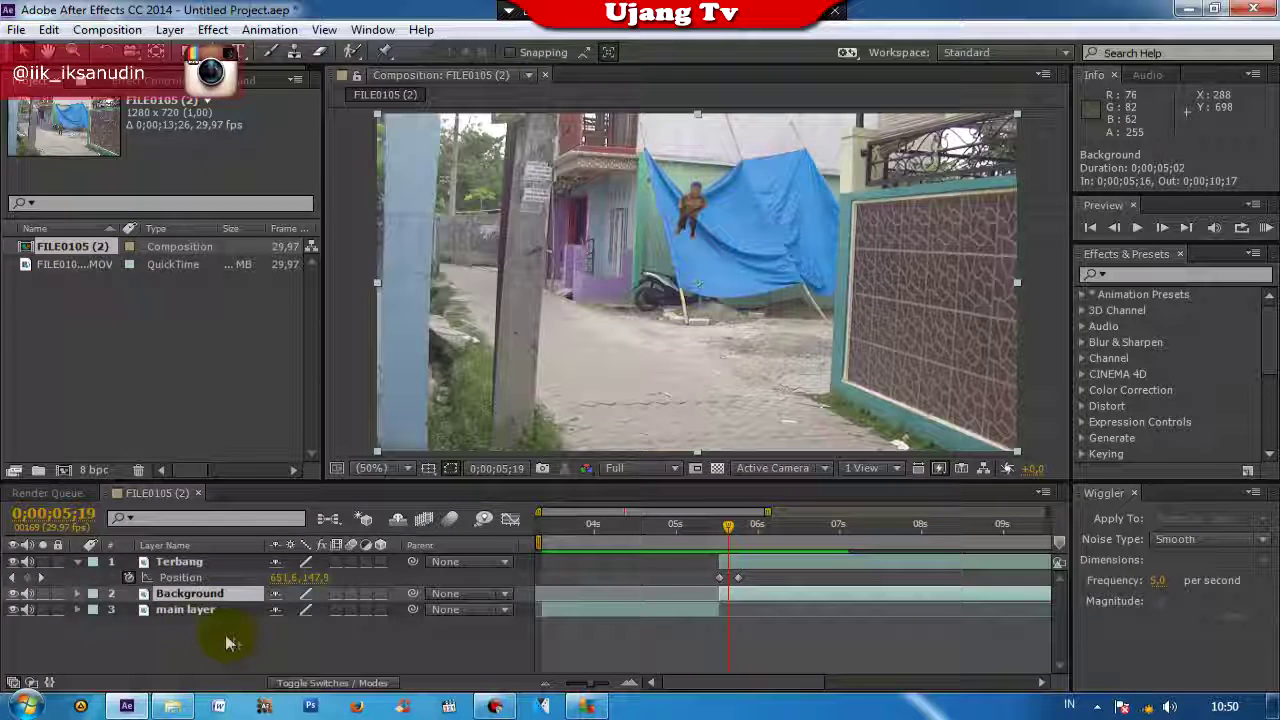
Step: Collapse Terbang's Position and enable the composition's Motion Blur master switch
left_click(79, 562)
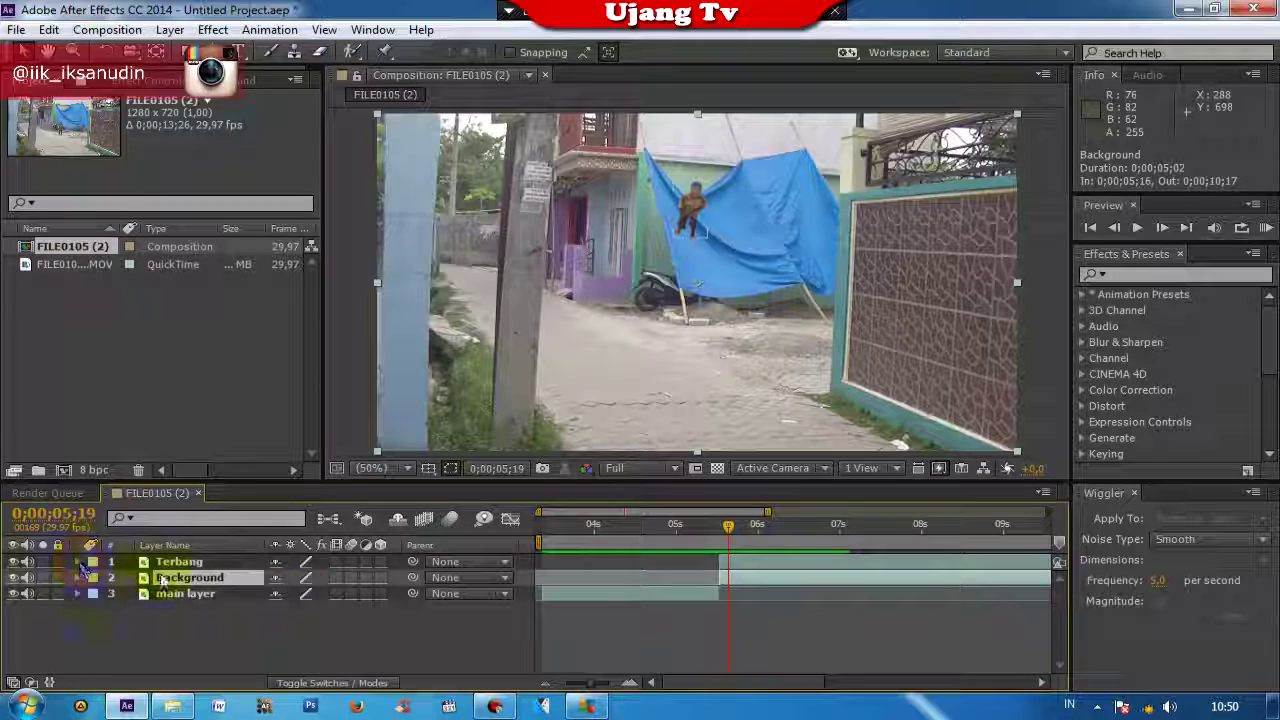
left_click(180, 562)
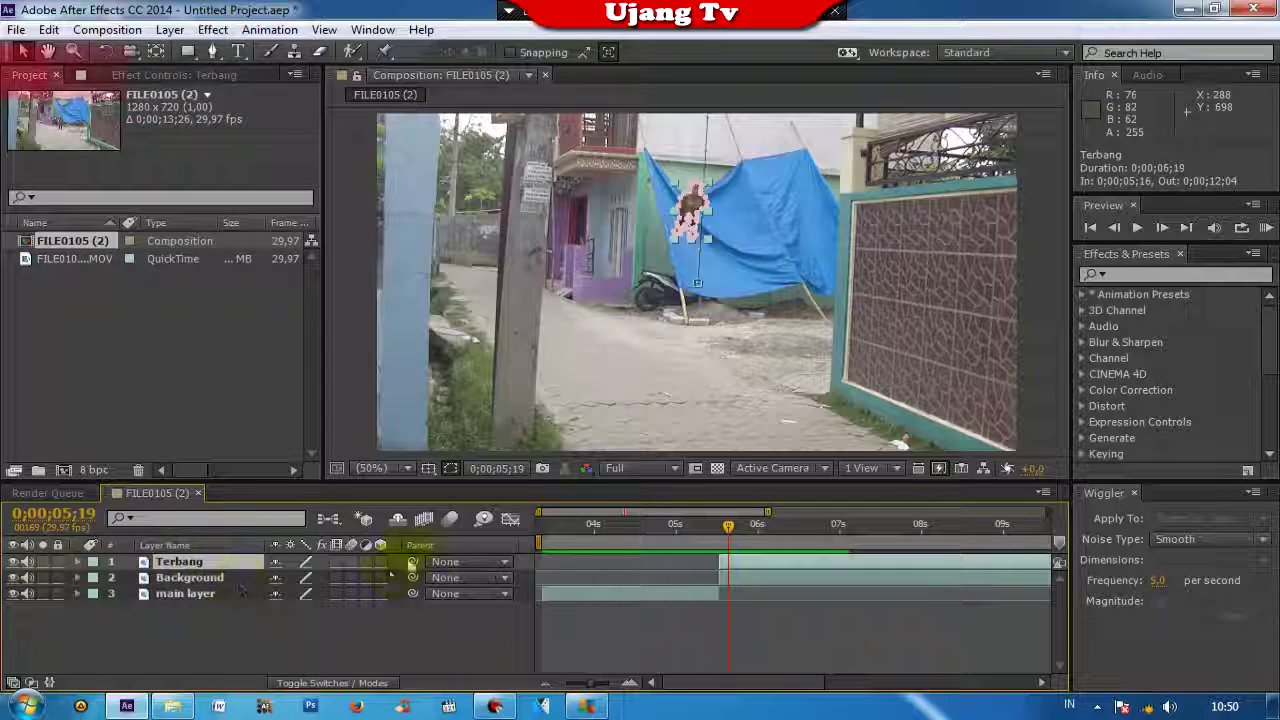
left_click(451, 519)
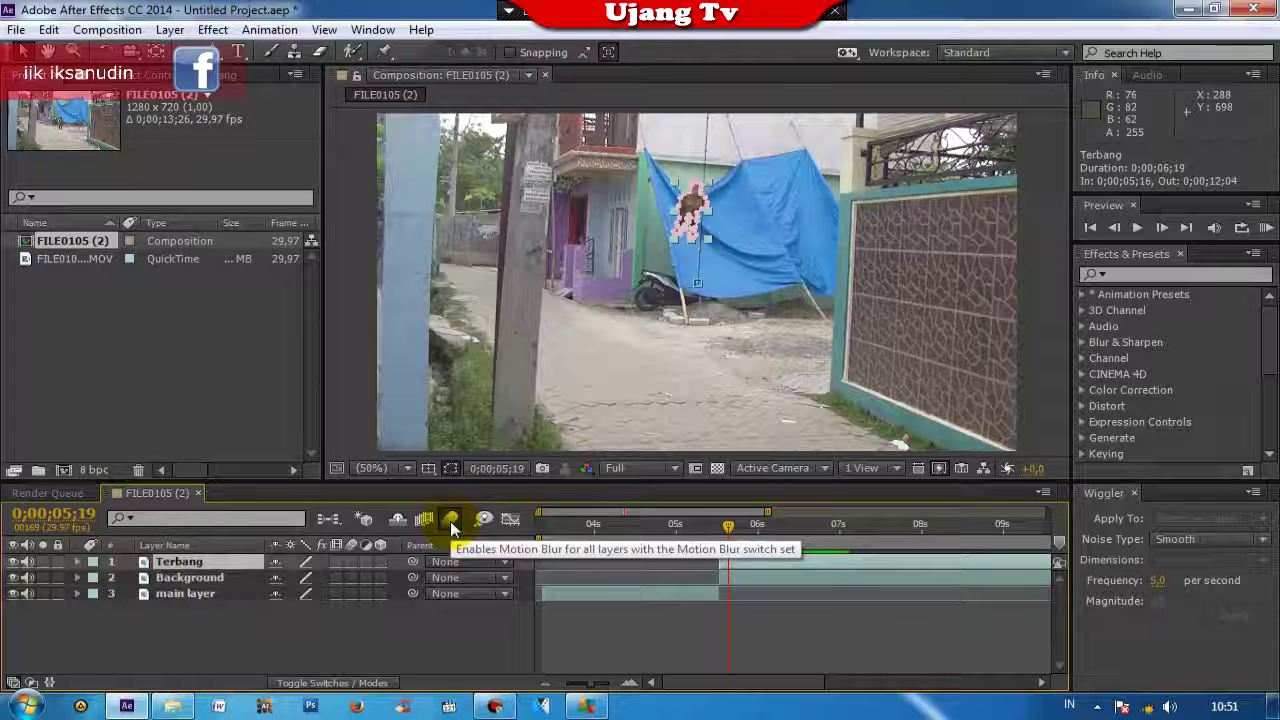
Step: Turn on motion blur for the Terbang layer and return the playhead to 0;00;05;03
left_click(338, 683)
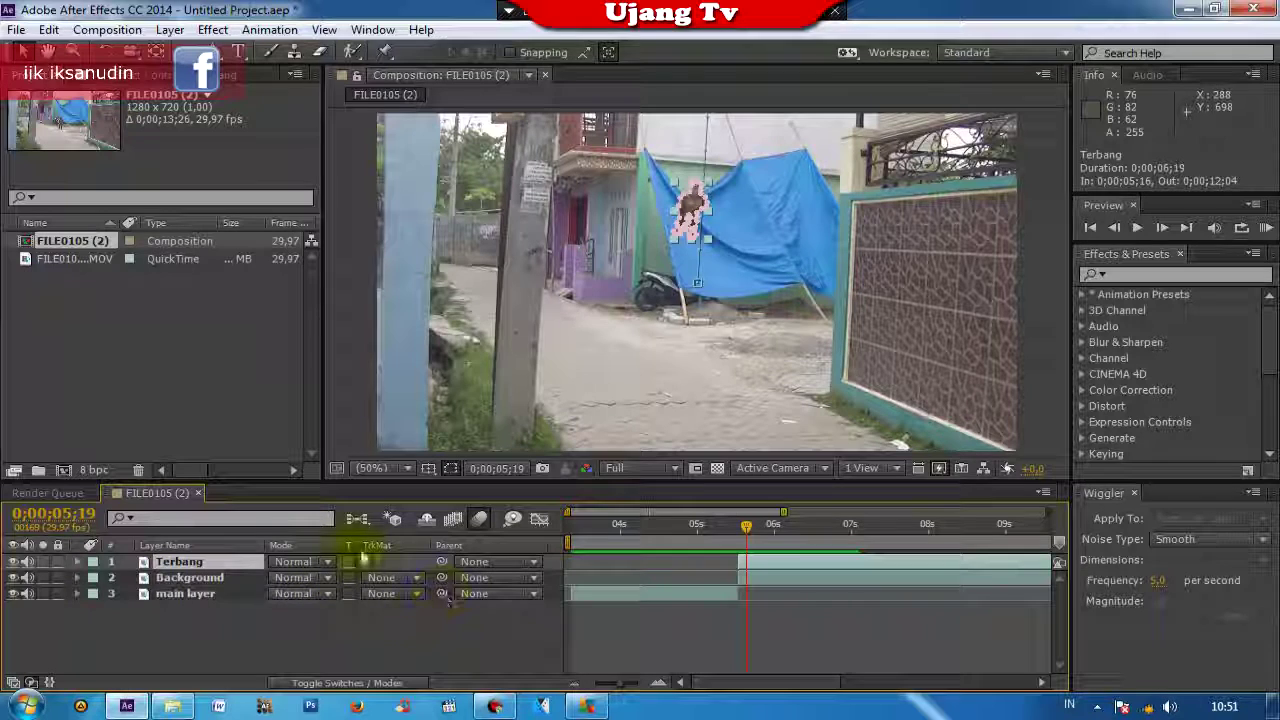
left_click(337, 684)
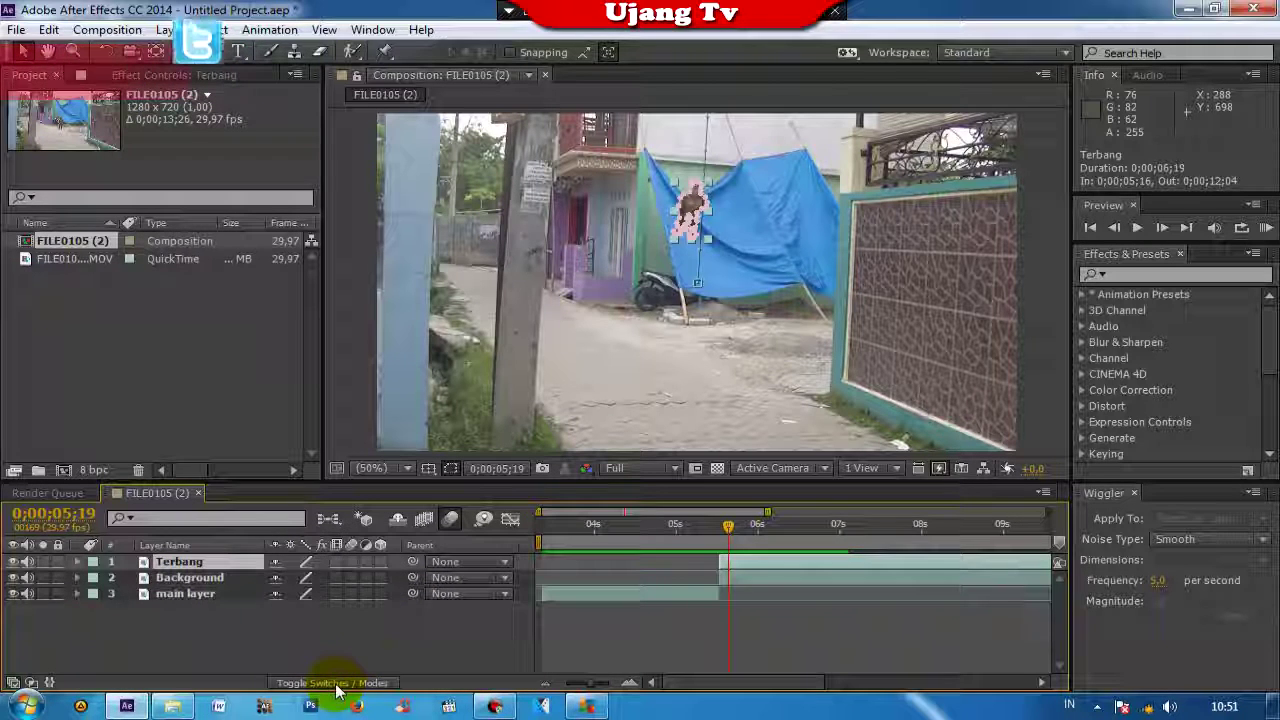
left_click(353, 561)
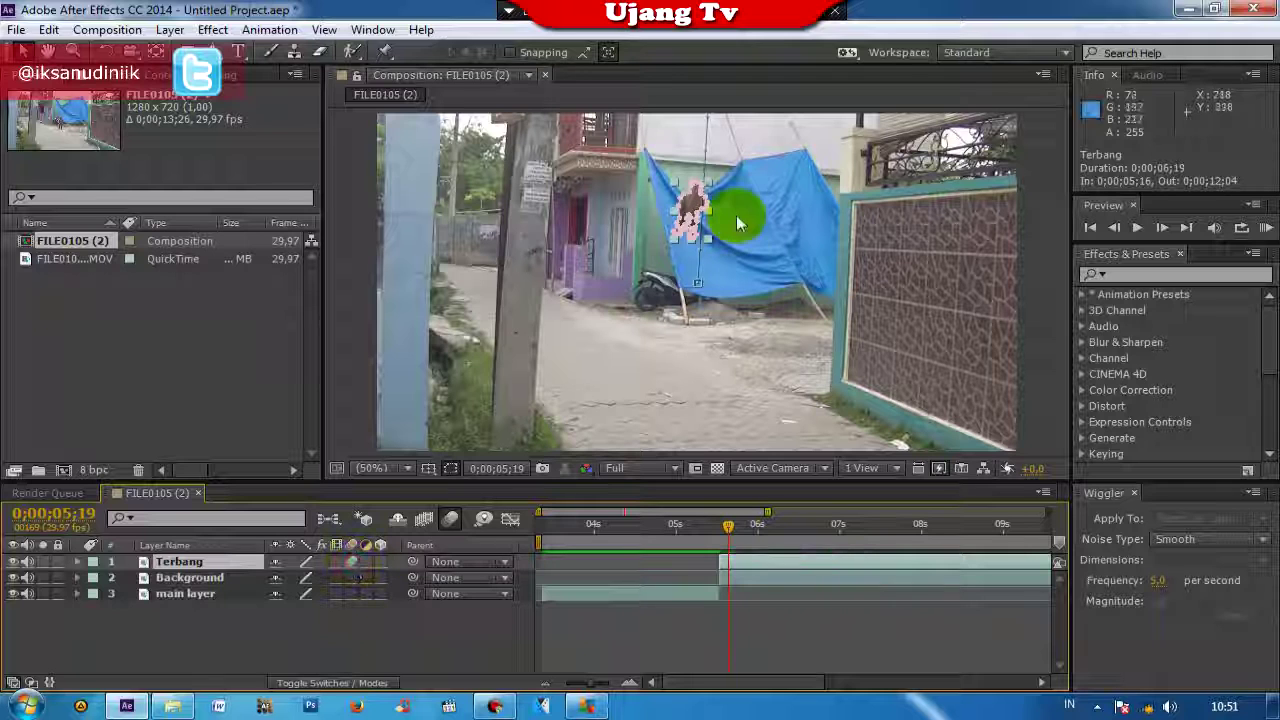
left_click(773, 577)
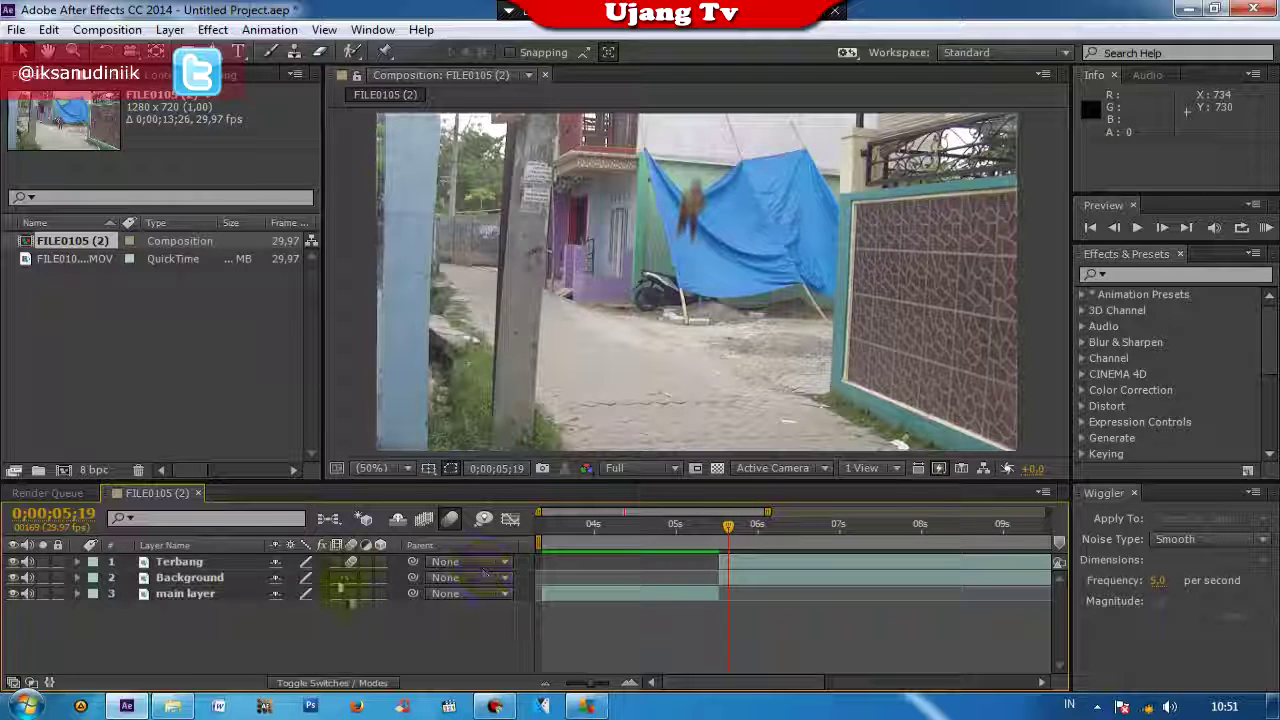
left_click(350, 561)
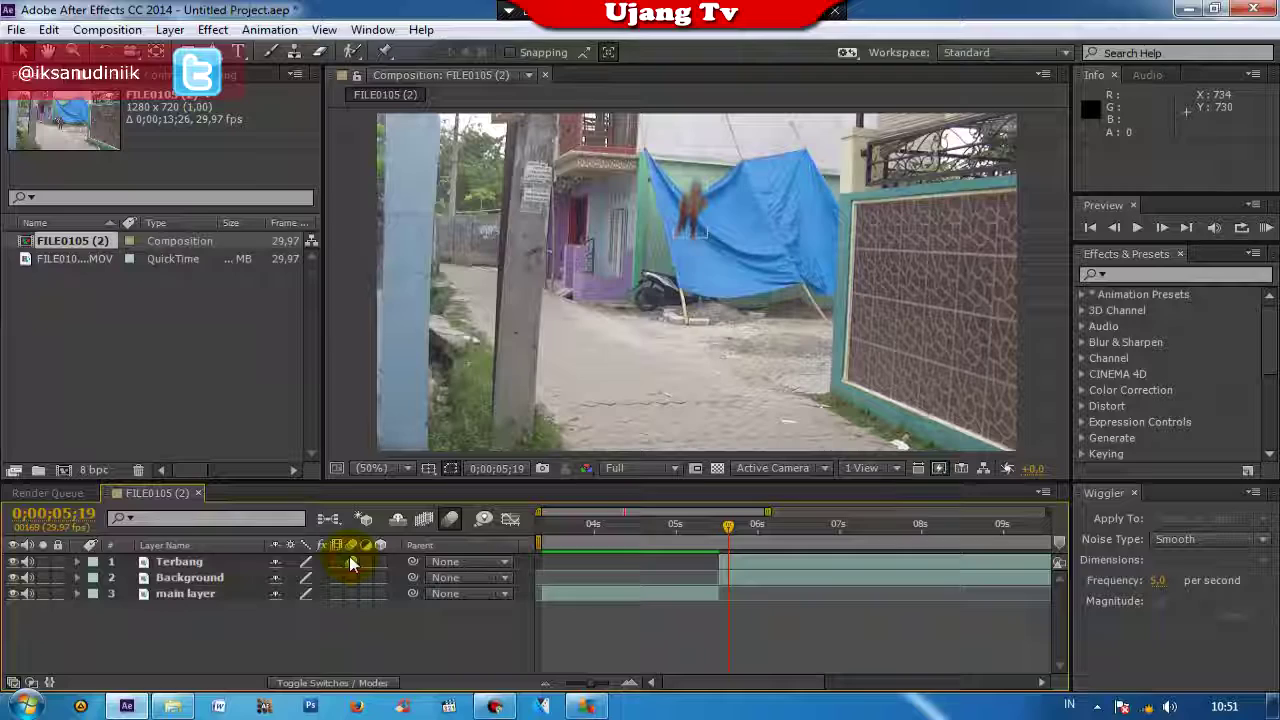
mouse_move(729, 533)
left_mouse_down()
mouse_move(681, 541)
mouse_move(912, 528)
left_mouse_up()
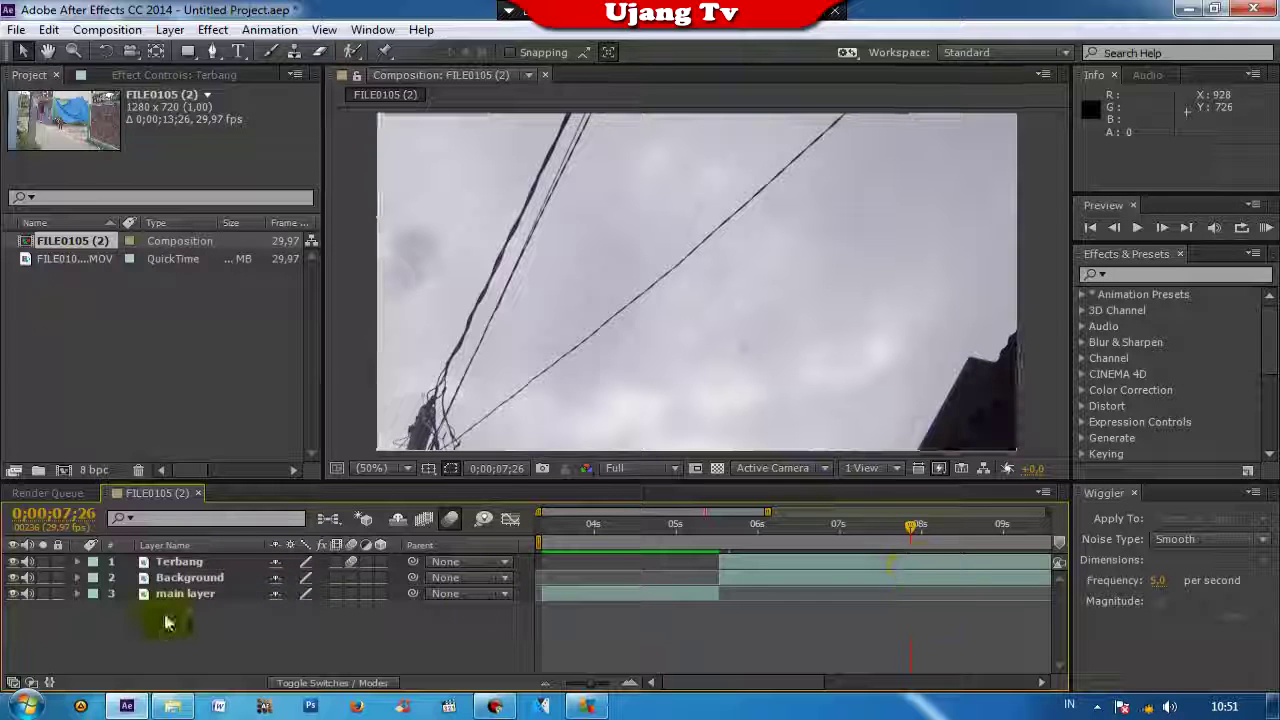
Step: Duplicate Terbang as Terbang 2 and add a Position keyframe at 667, -135 at 0;00;07;26
left_click(195, 563)
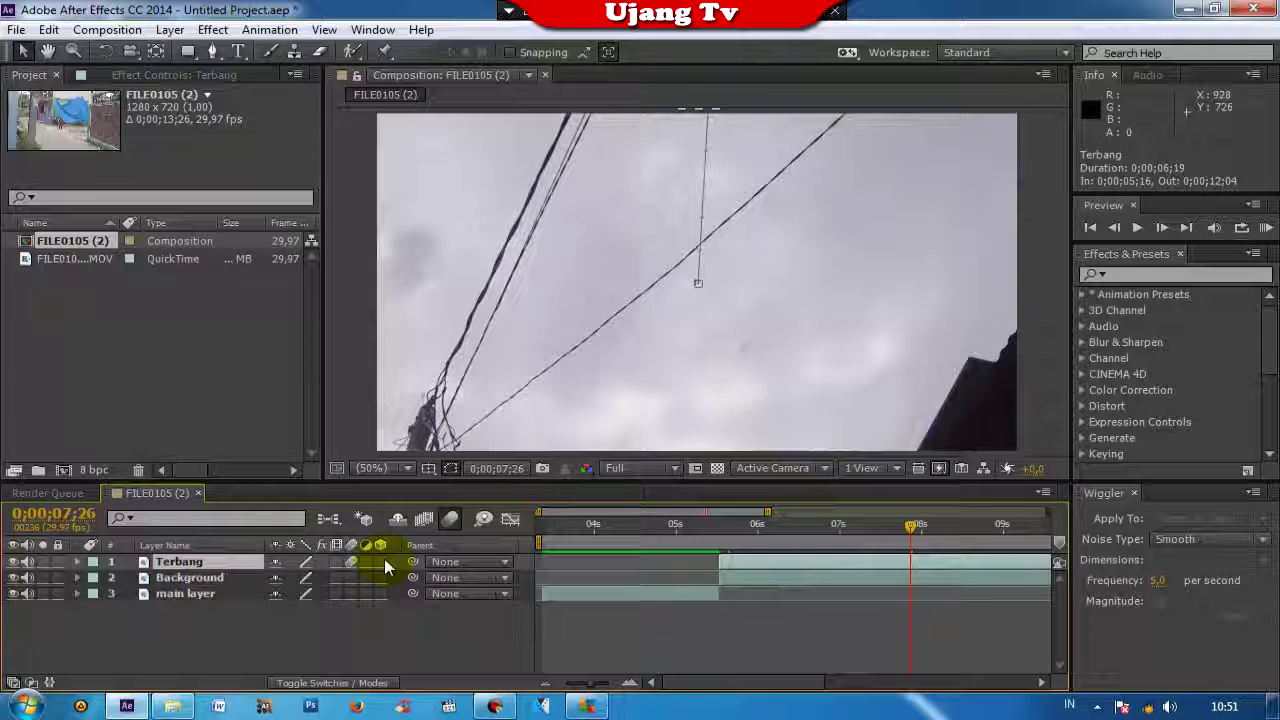
key("ctrl+d")
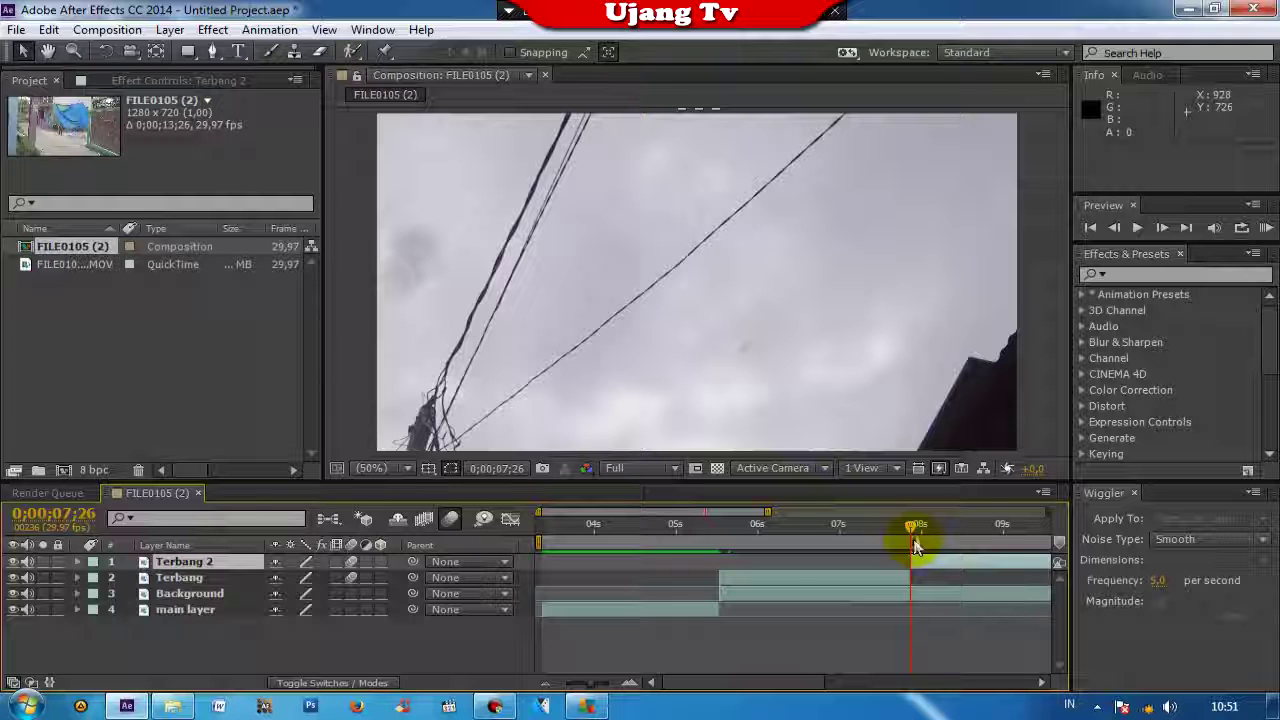
key("p")
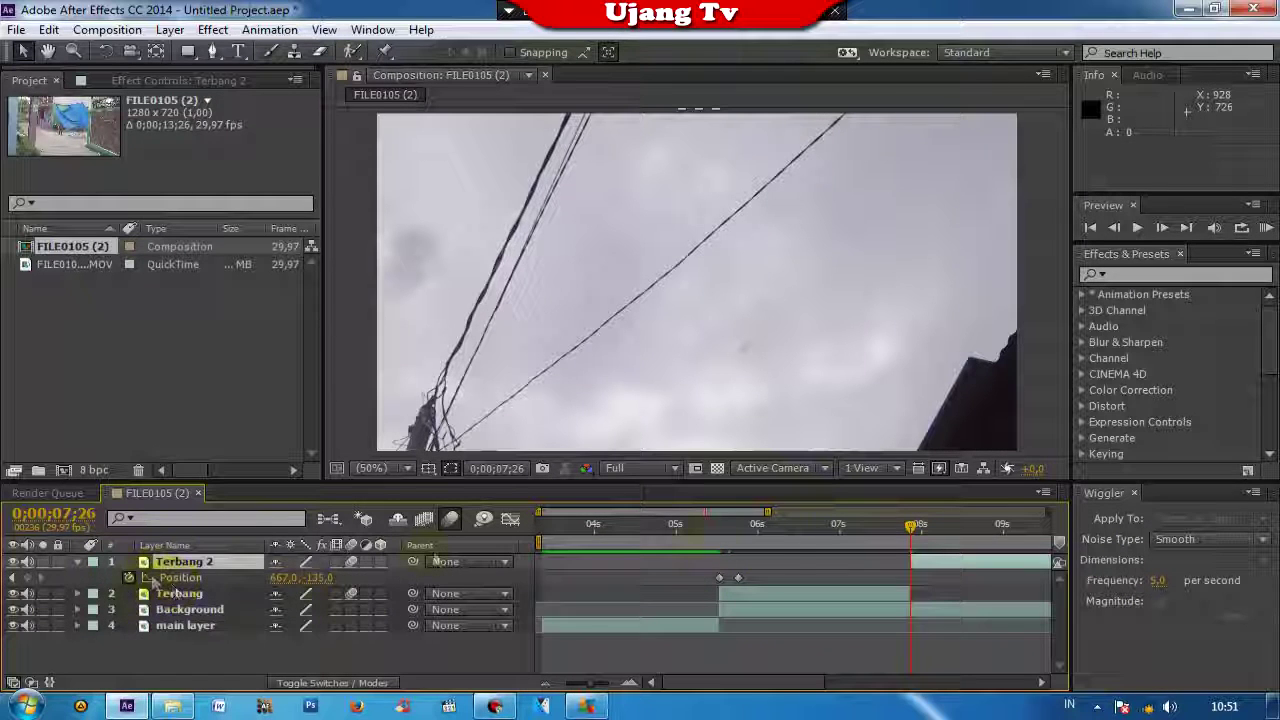
left_click(27, 578)
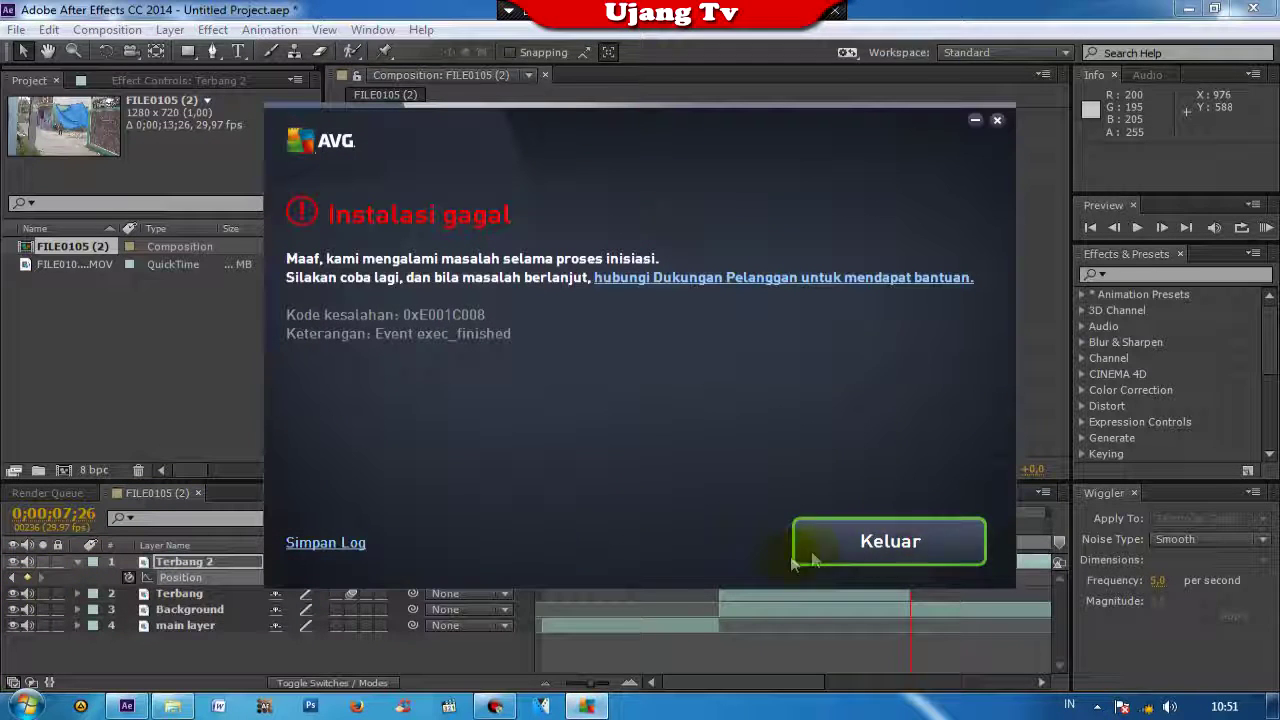
left_click(838, 547)
Step: Move the Terbang 2 figure to just left of the frame at 0;00;07;26
left_click_drag(737, 295, 762, 435)
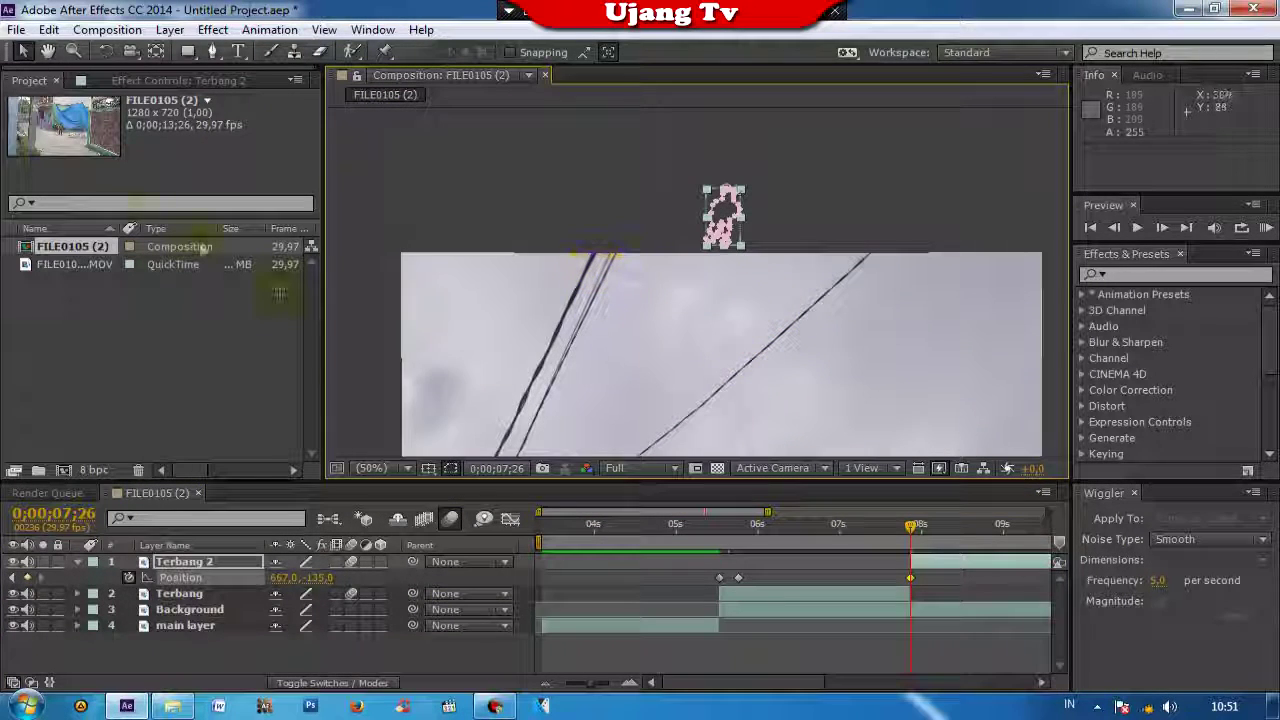
left_click(772, 205)
key("ctrl+z")
key("slash")
mouse_move(727, 222)
left_mouse_down()
mouse_move(430, 335)
mouse_move(663, 194)
left_mouse_up()
scroll(528, 294, "down", 4)
scroll(590, 280, "up", 4)
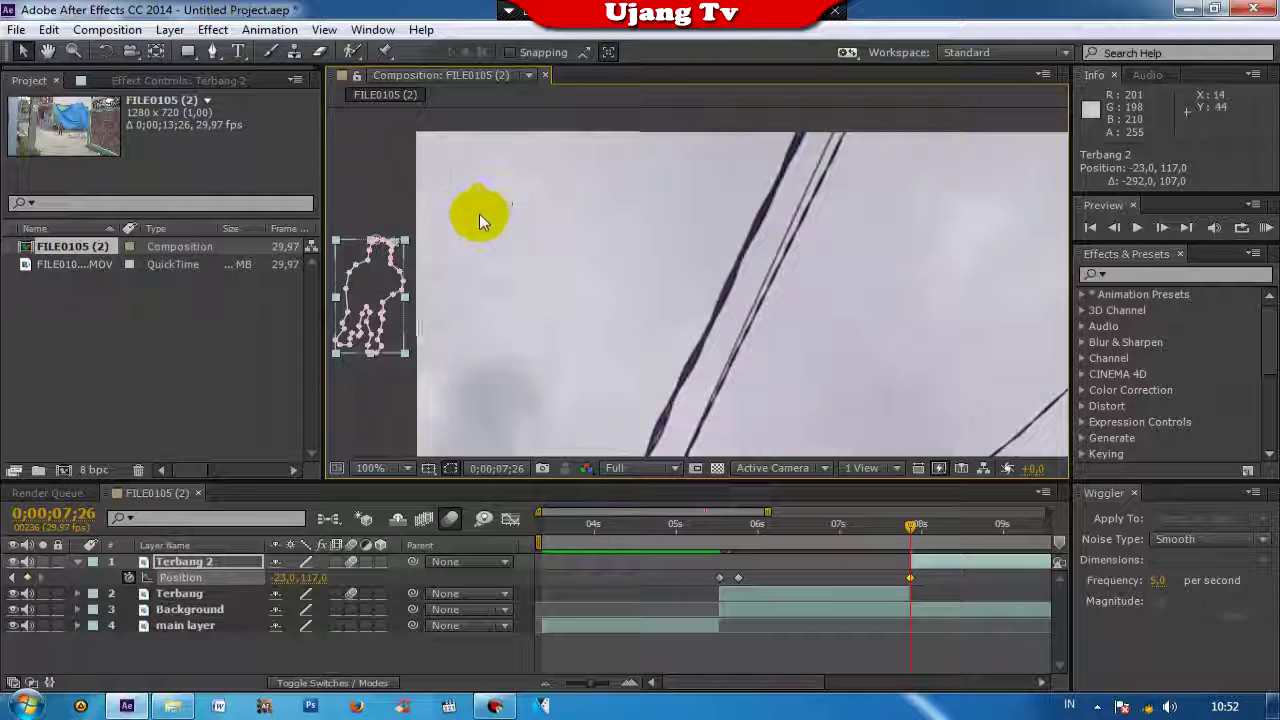
left_click_drag(492, 246, 623, 234)
Step: Rotate Terbang 2 to about 109.5° with the Rotation tool
left_click(107, 52)
left_click(538, 226)
mouse_move(552, 243)
left_mouse_down()
mouse_move(525, 343)
mouse_move(507, 337)
left_mouse_up()
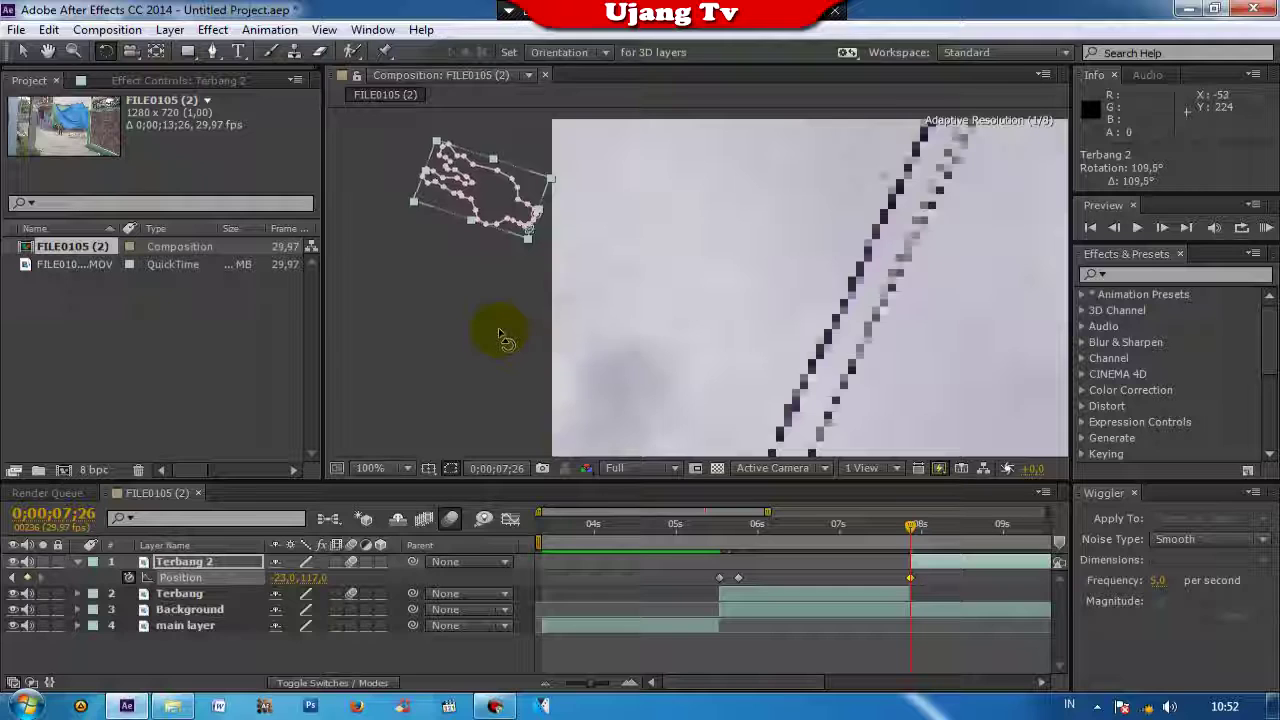
scroll(651, 270, "down", 1)
scroll(651, 270, "down", 1)
scroll(660, 276, "down", 2)
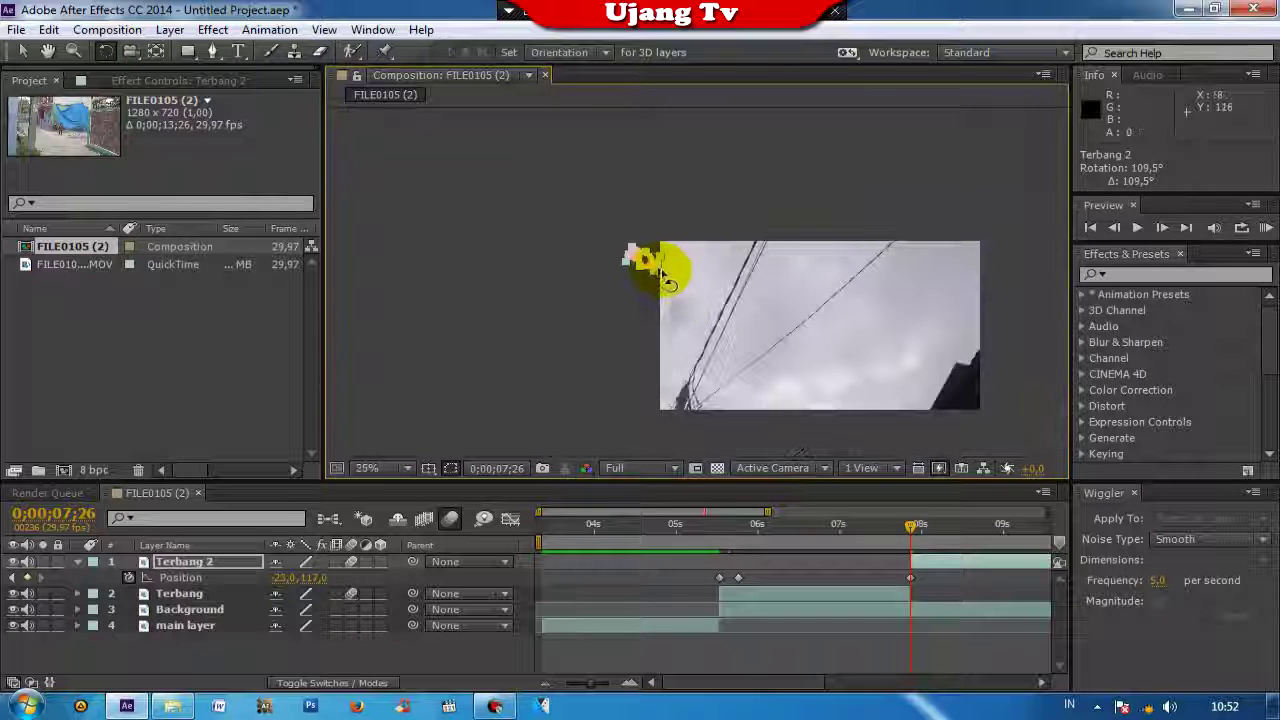
scroll(660, 276, "up", 2)
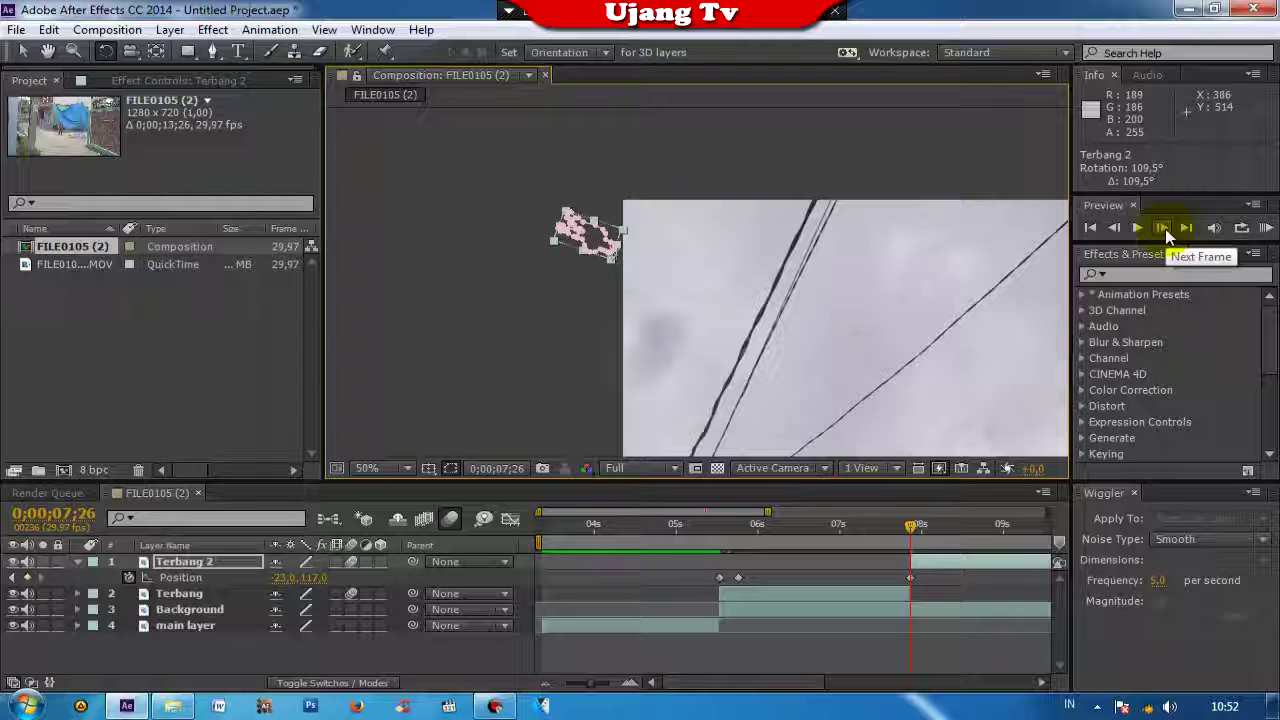
Step: Step the playhead forward eight frames to 0;00;08;04
left_click(1165, 228)
left_click(1165, 228)
left_click(1165, 228)
left_click(1164, 228)
left_click(1164, 228)
left_click(1164, 228)
left_click(1164, 228)
left_click(1164, 228)
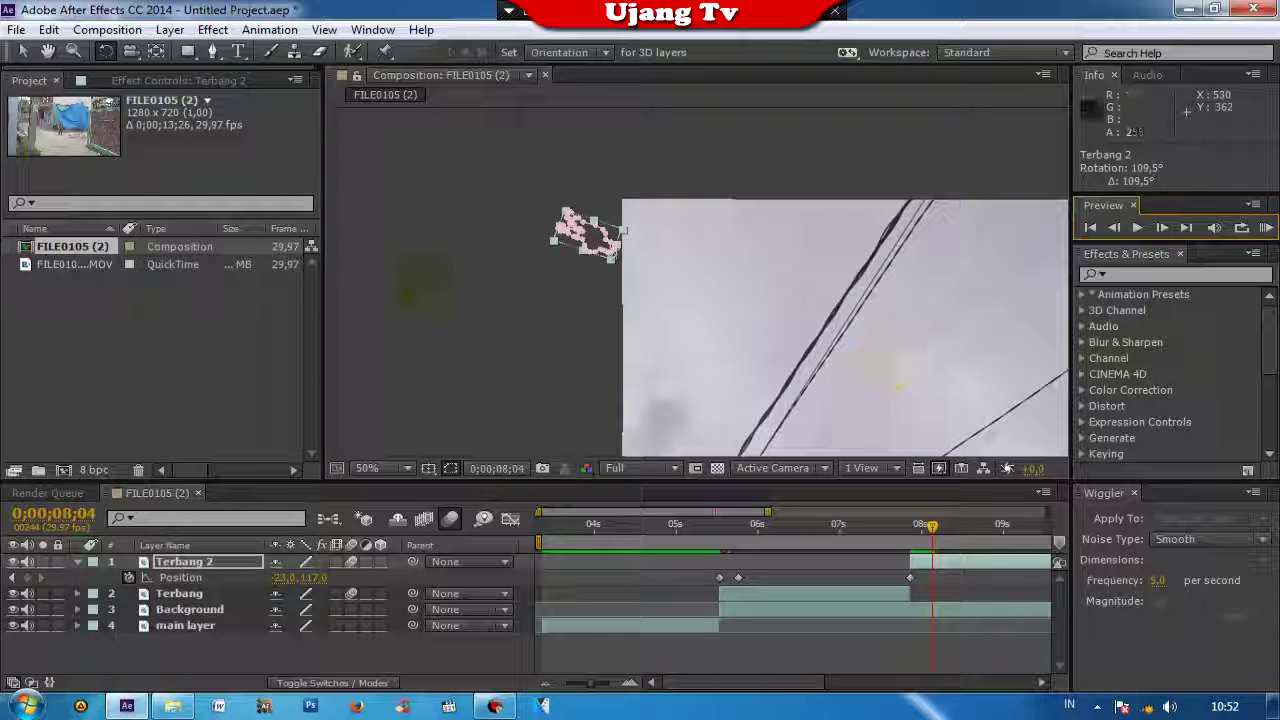
Step: Keyframe Terbang 2's Position at 1414, 634, just past the frame's right edge
left_click(23, 52)
mouse_move(737, 380)
left_mouse_down()
mouse_move(660, 240)
mouse_move(623, 272)
left_mouse_up()
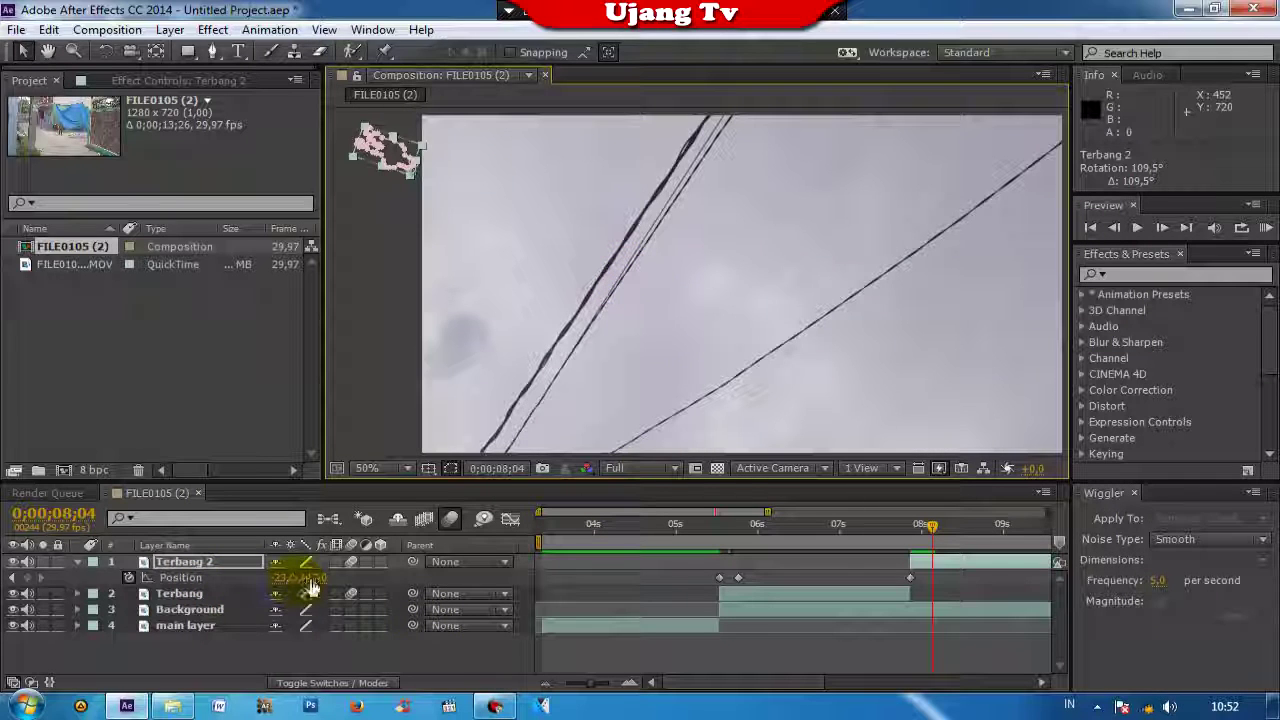
left_click_drag(295, 578, 500, 578)
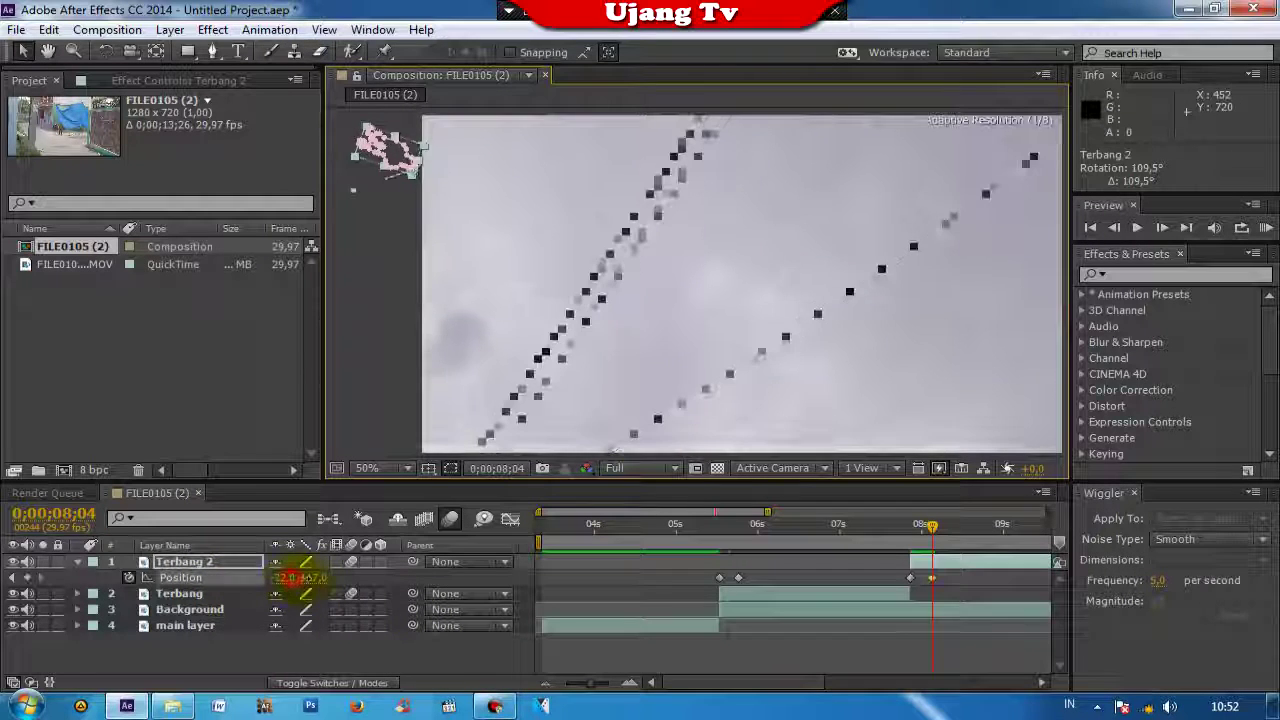
left_click_drag(300, 578, 340, 578)
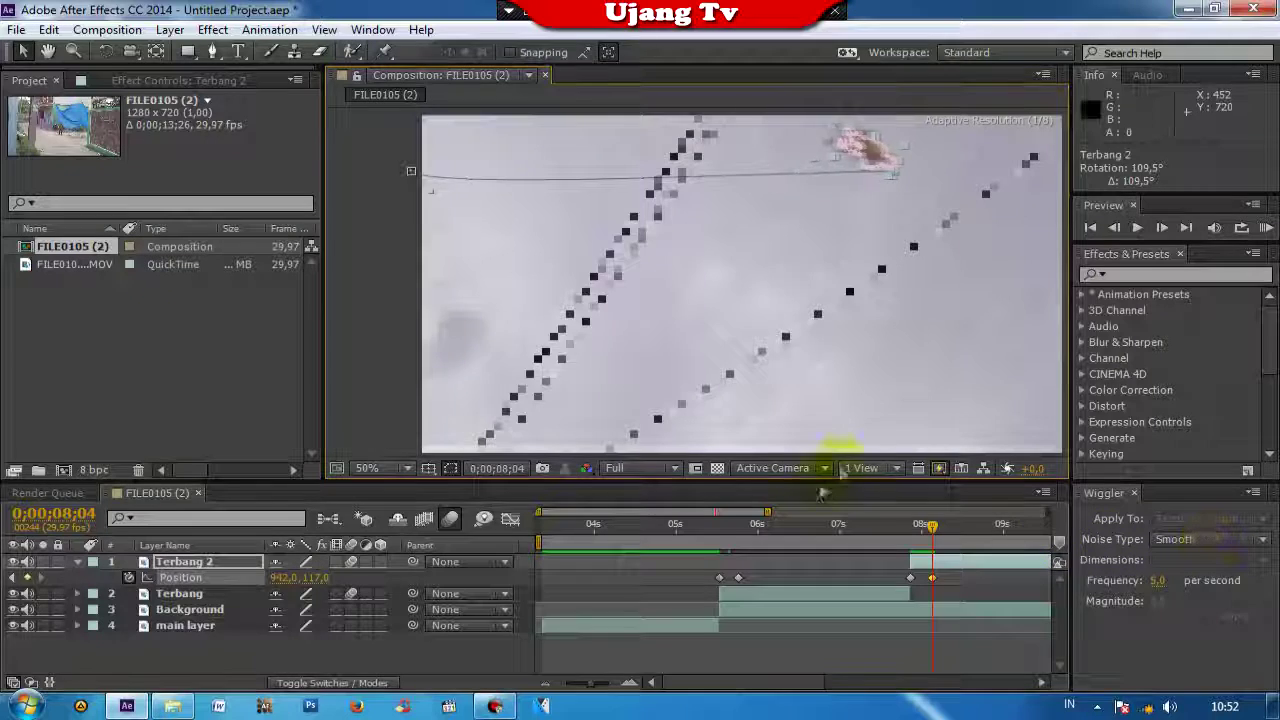
scroll(719, 416, "down", 2)
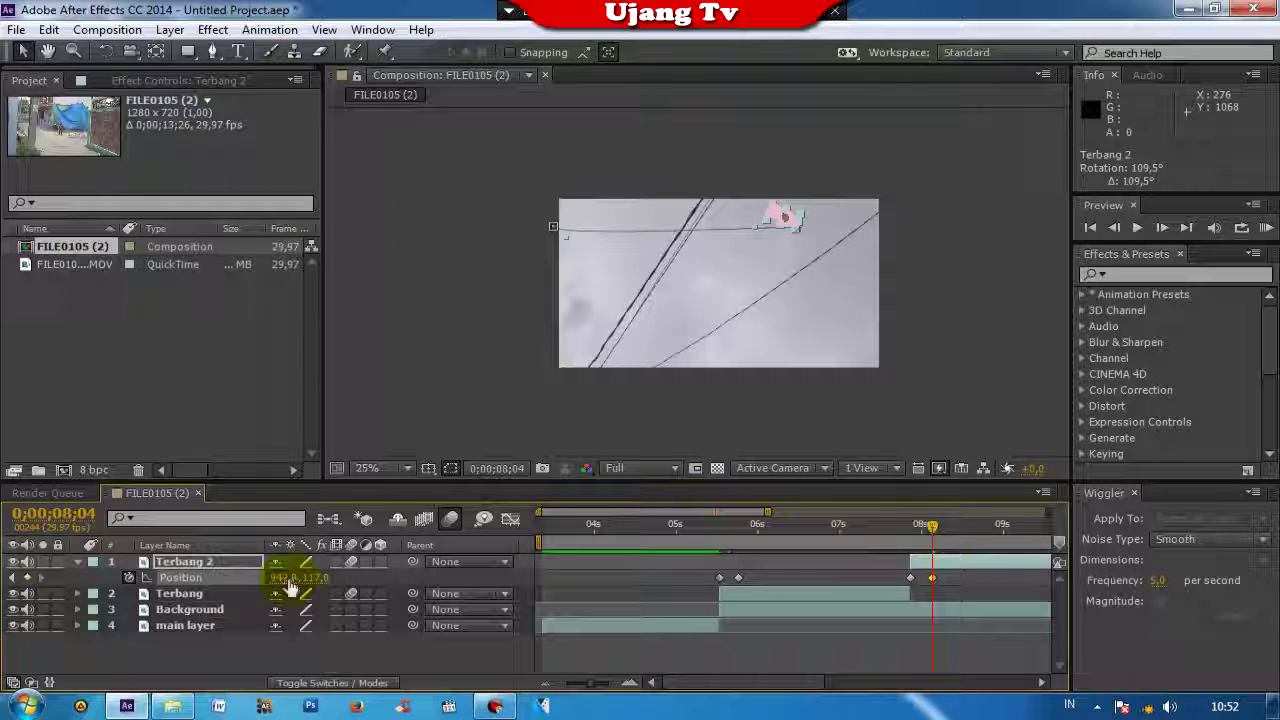
left_click_drag(289, 580, 352, 566)
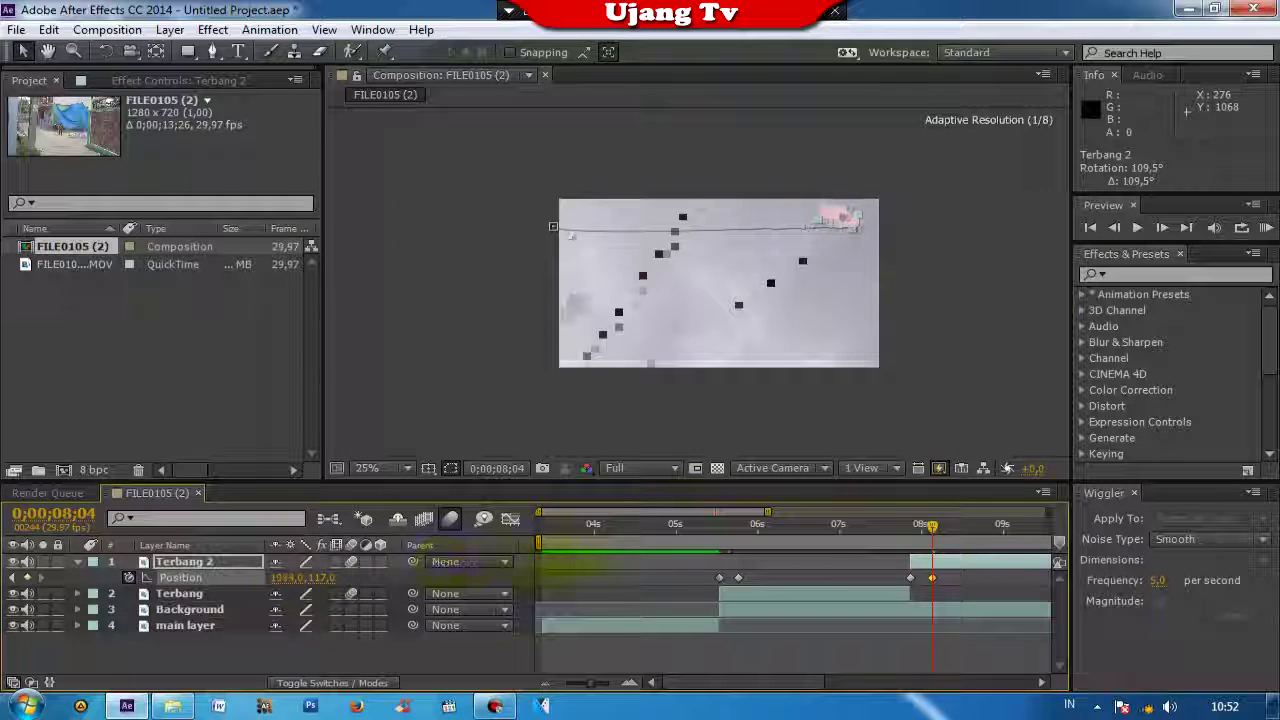
left_click_drag(635, 565, 729, 548)
left_click_drag(320, 590, 898, 562)
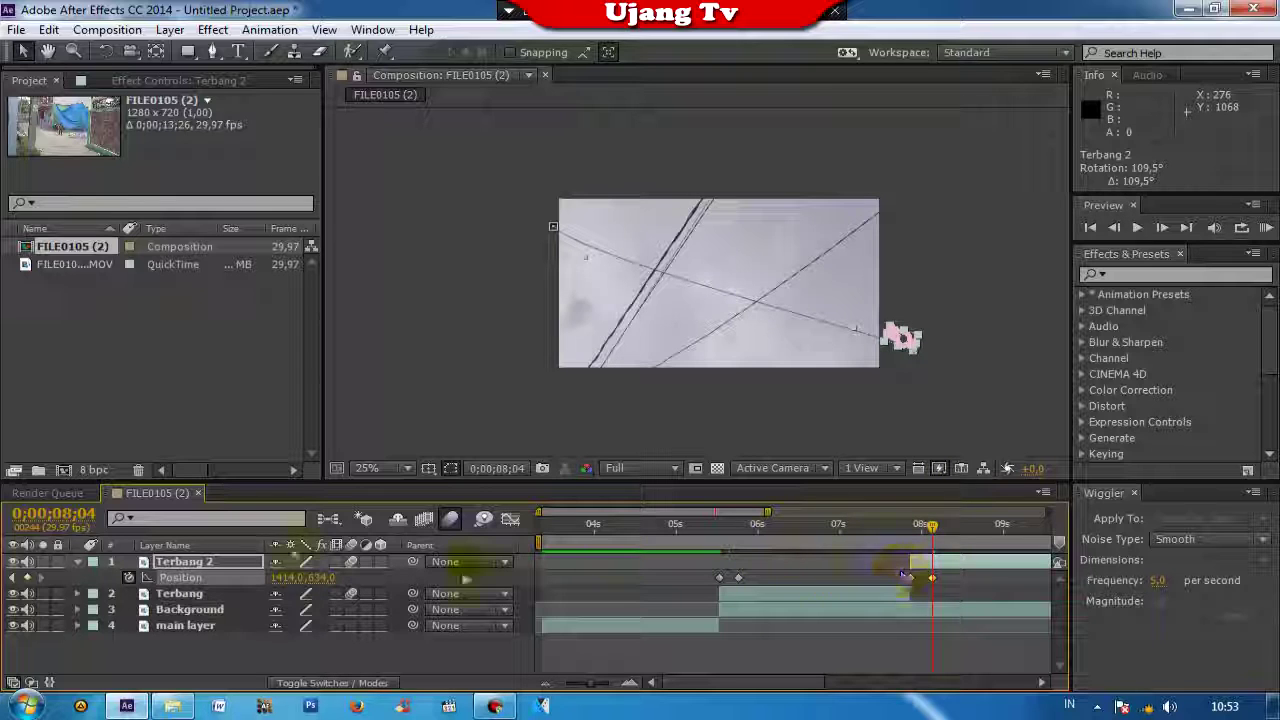
Step: Scrub through the flight, then RAM-preview the FILE0105 (2) comp at 50% magnification
left_click(77, 563)
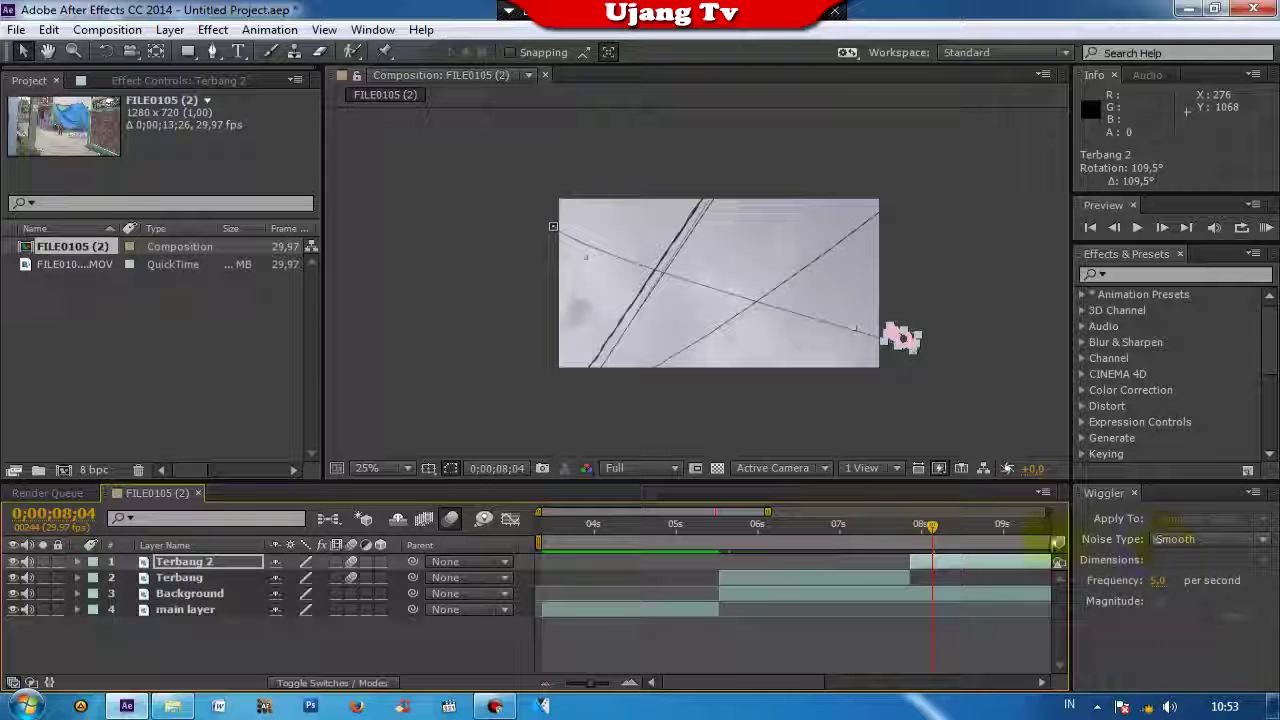
left_click_drag(930, 533, 743, 549)
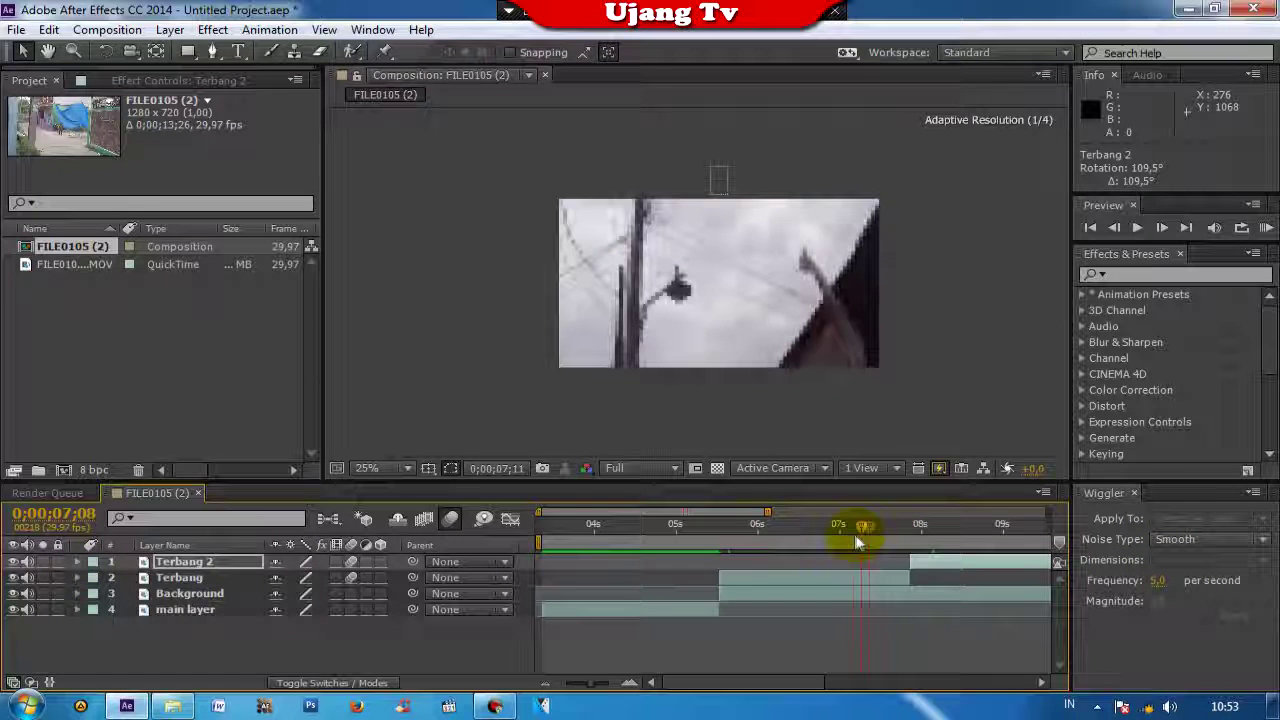
left_click_drag(743, 549, 966, 543)
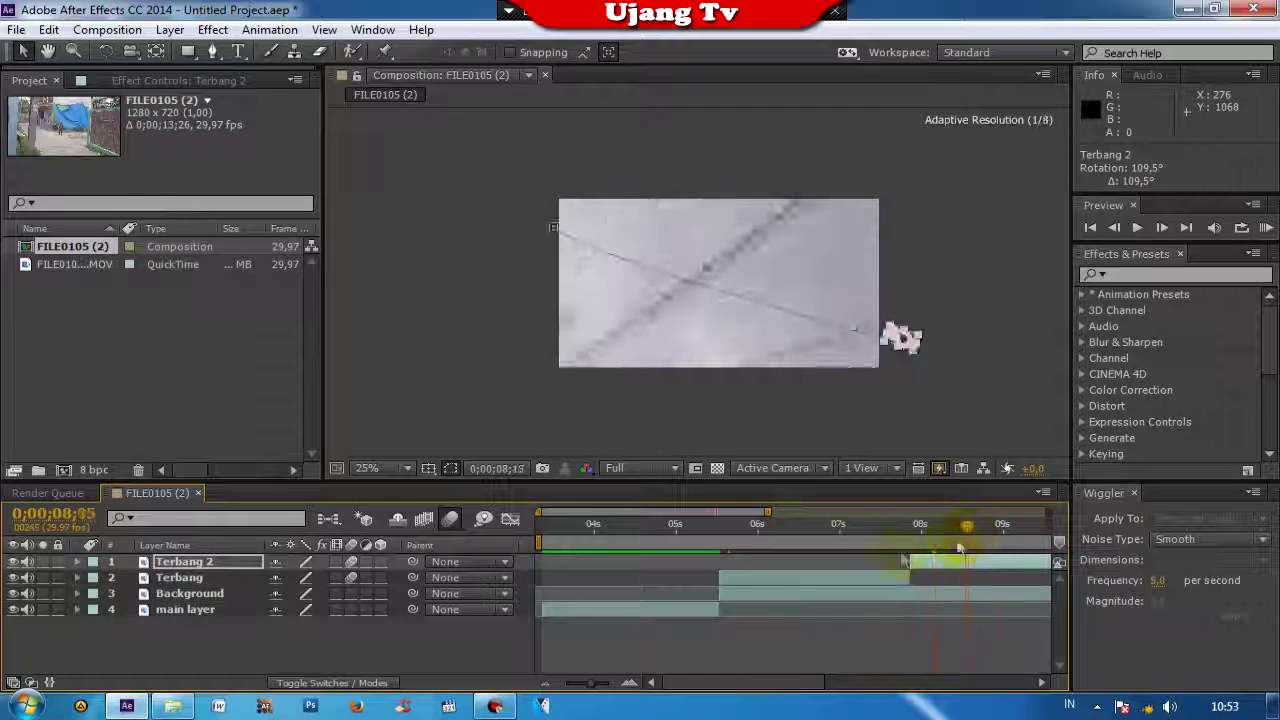
left_click_drag(620, 568, 585, 568)
left_click(400, 468)
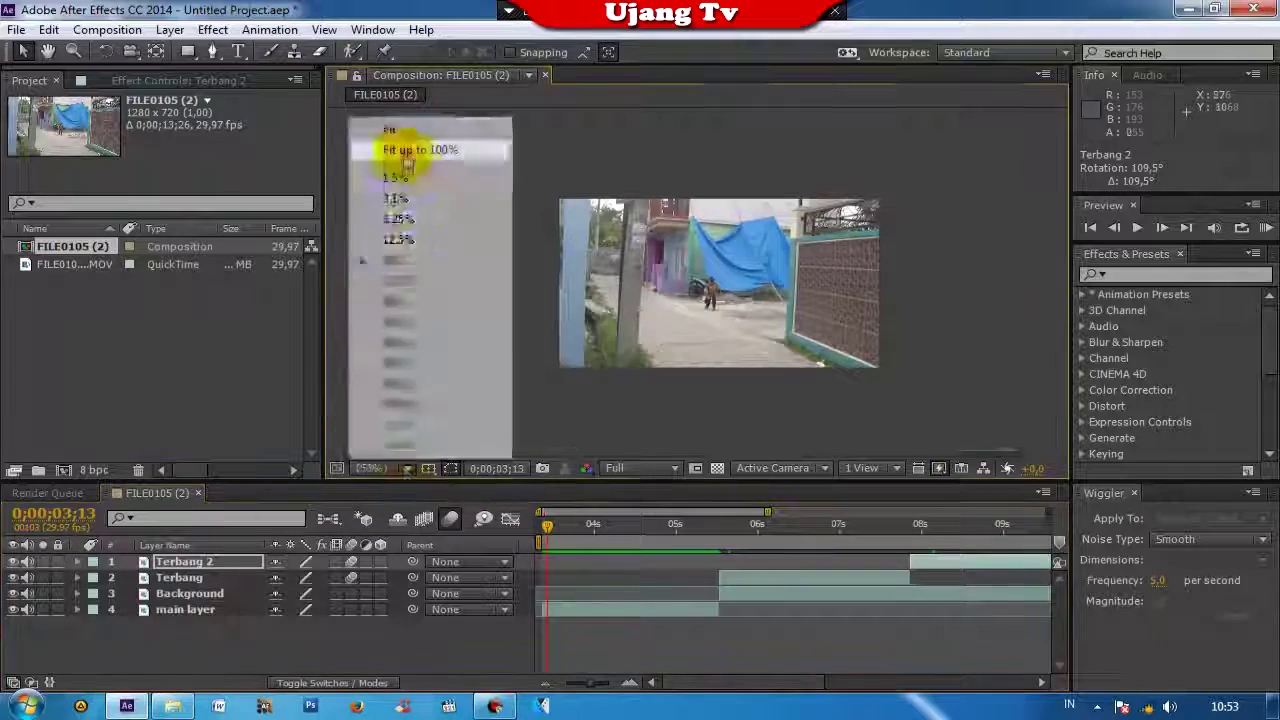
left_click(370, 300)
left_click(1263, 228)
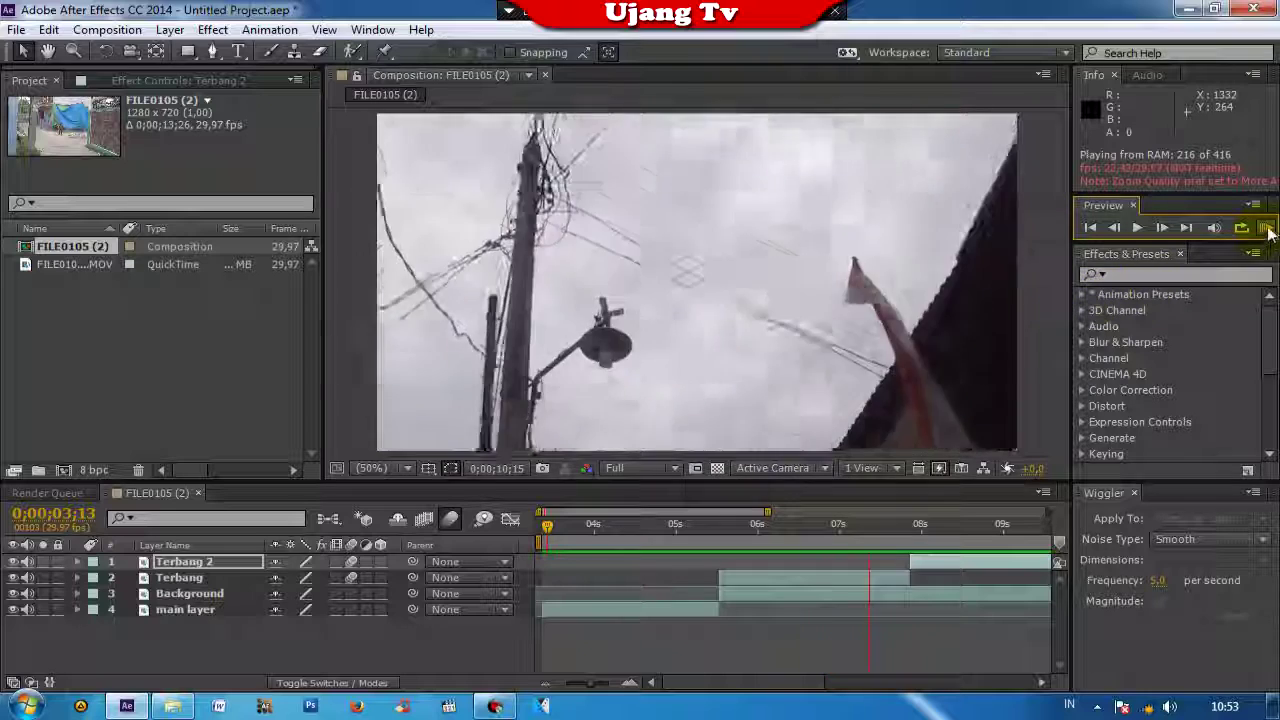
Step: Stop the preview, end the work area near 12 s, and trim the comp to it
left_click(1005, 567)
left_click_drag(781, 516, 1046, 510)
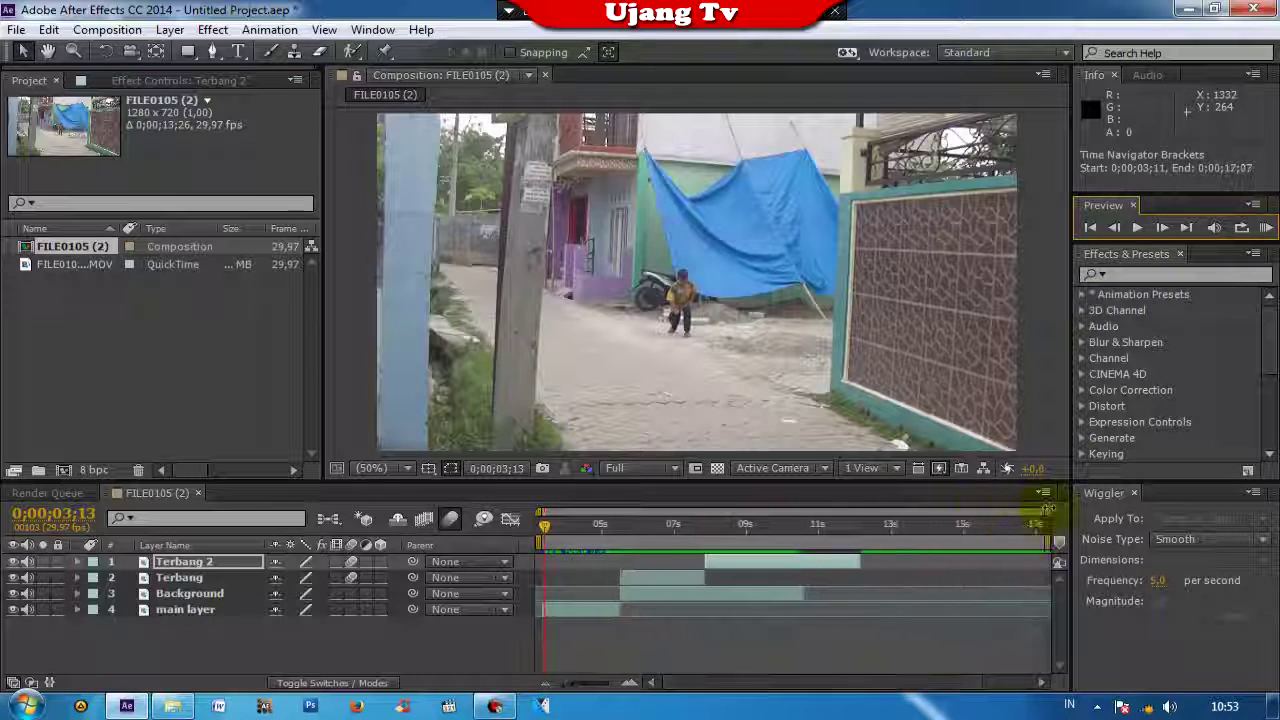
left_click_drag(1050, 542, 866, 545)
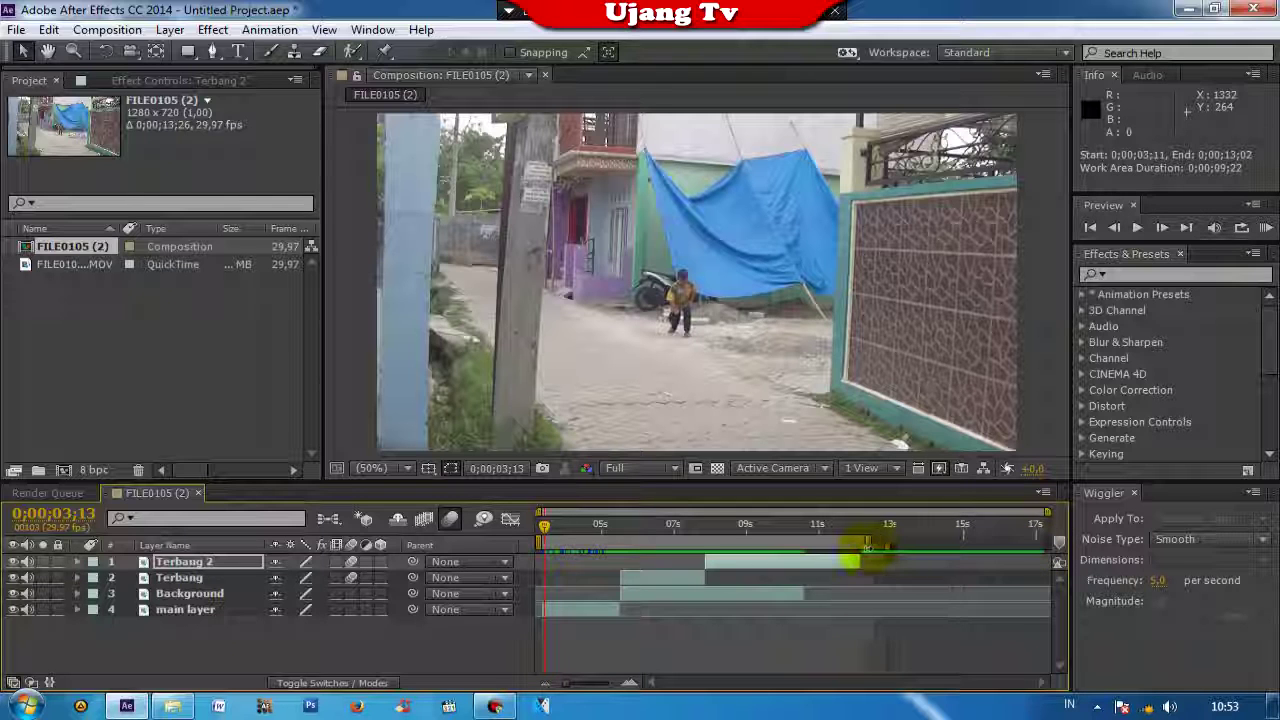
right_click(786, 545)
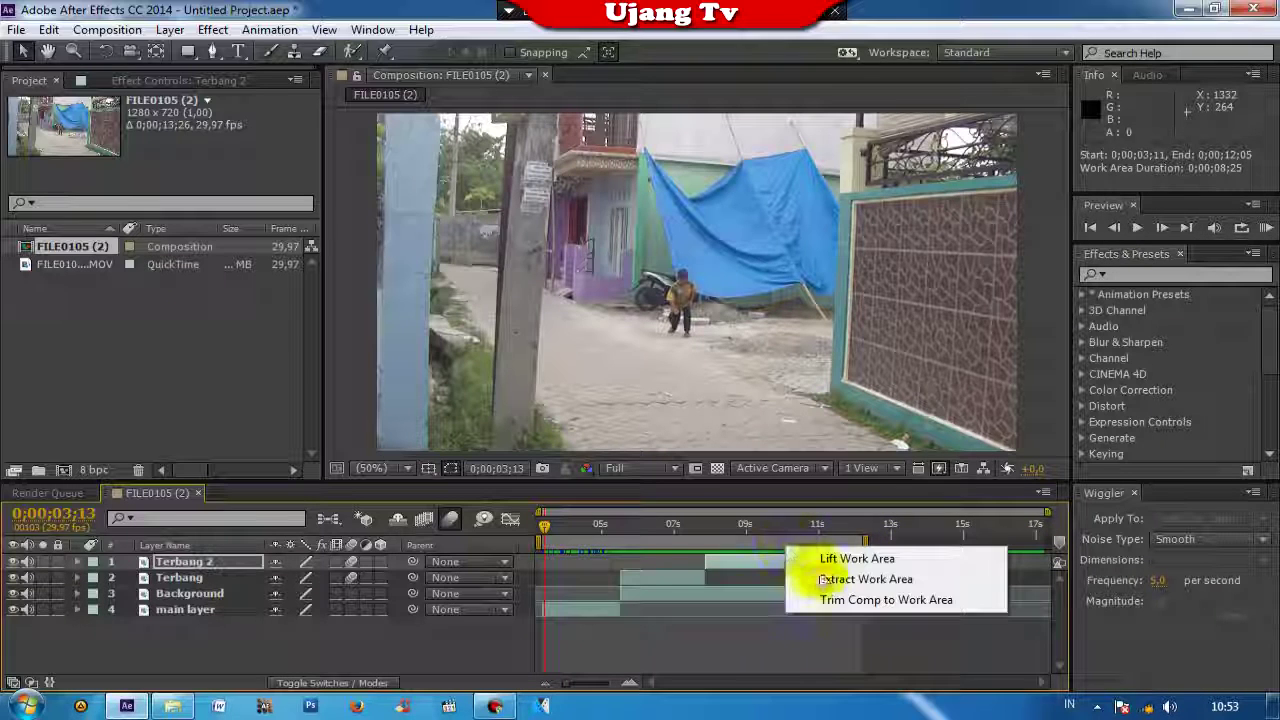
left_click(834, 600)
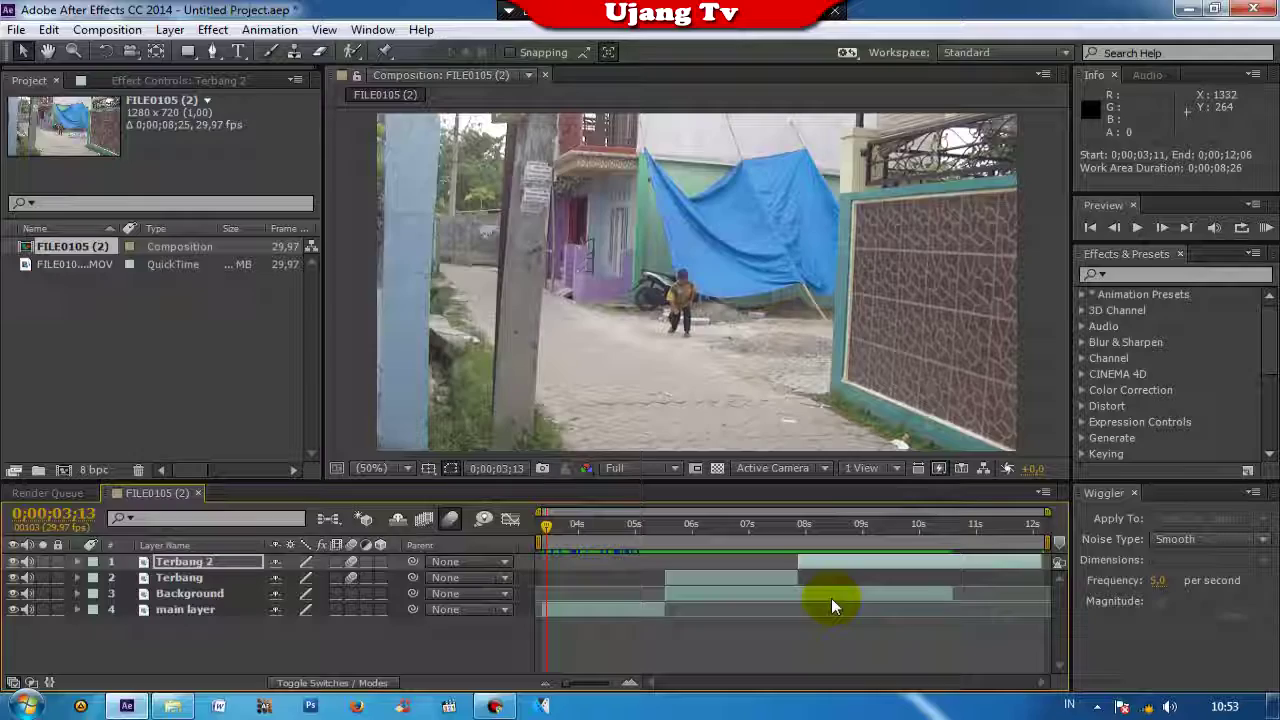